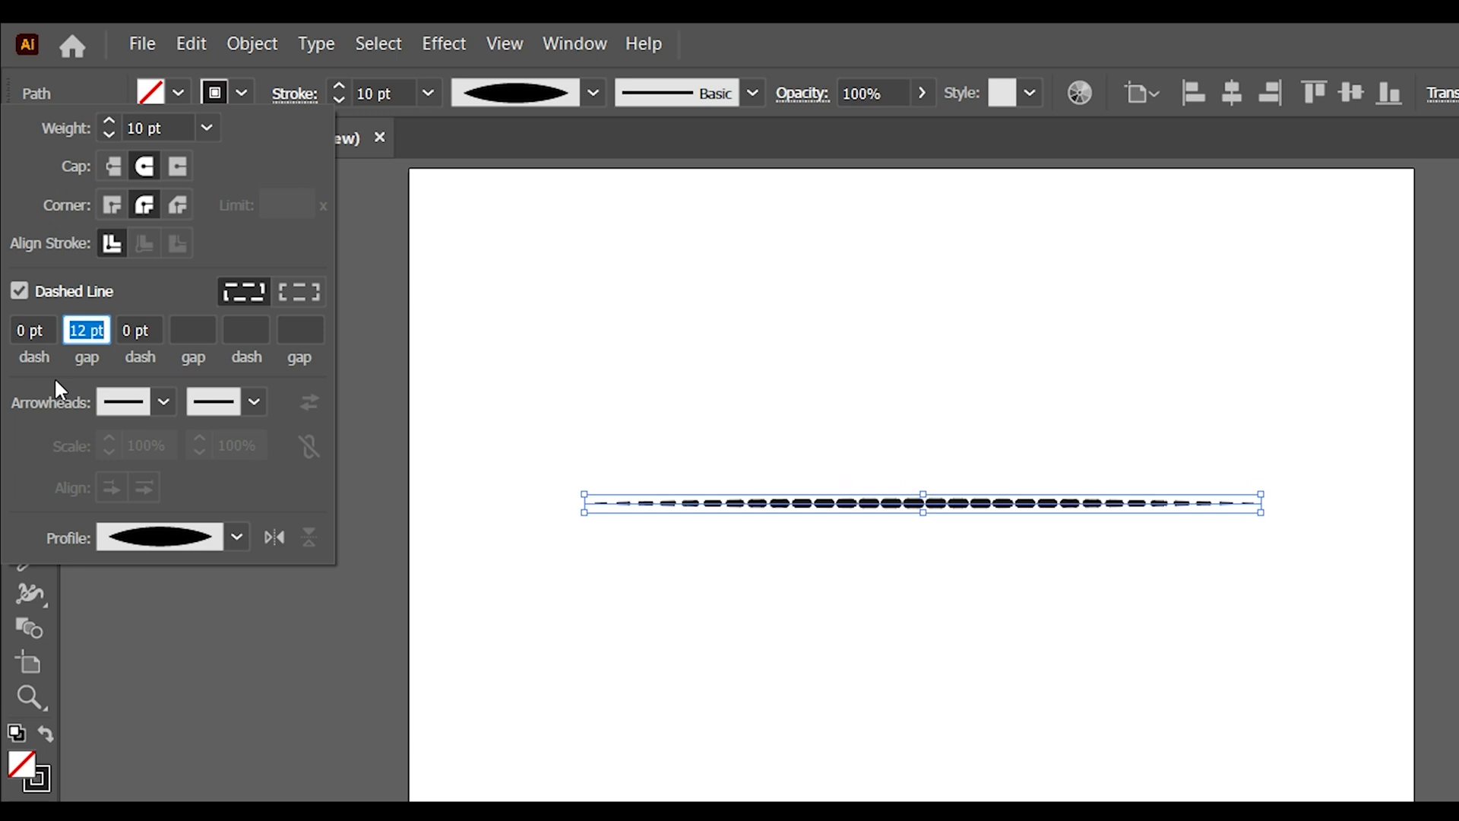
Step: Set the gap of the line's dashed stroke to 40 pt
key(Up)
key(Up)
key(Up)
key(Up)
key(Up)
key(Up)
key(Up)
key(Up)
key(Up)
key(Up)
key(Up)
key(Up)
key(Up)
key(Up)
key(Up)
key(Up)
key(Up)
key(Up)
key(Up)
key(Up)
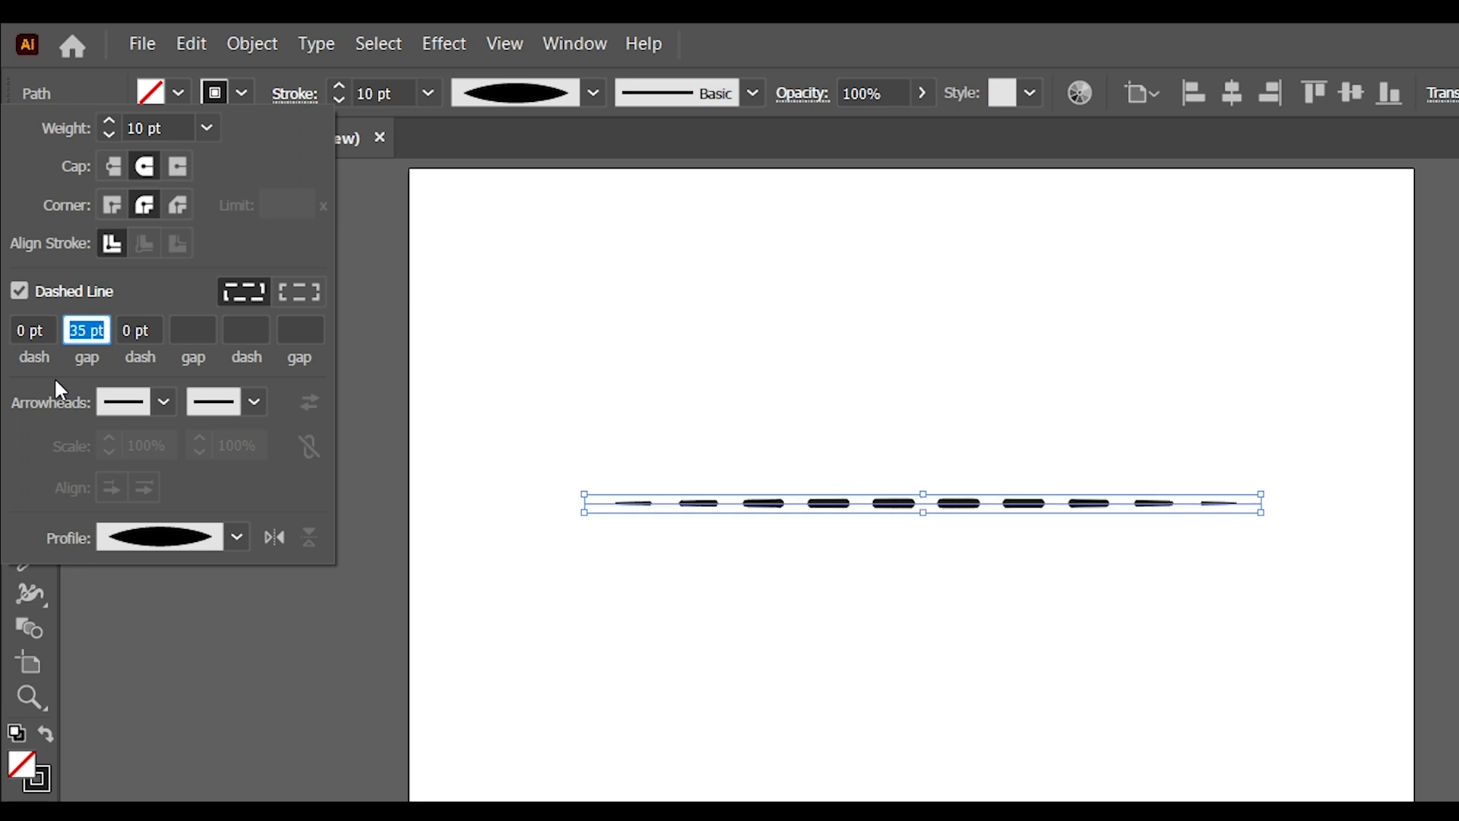
key(Down)
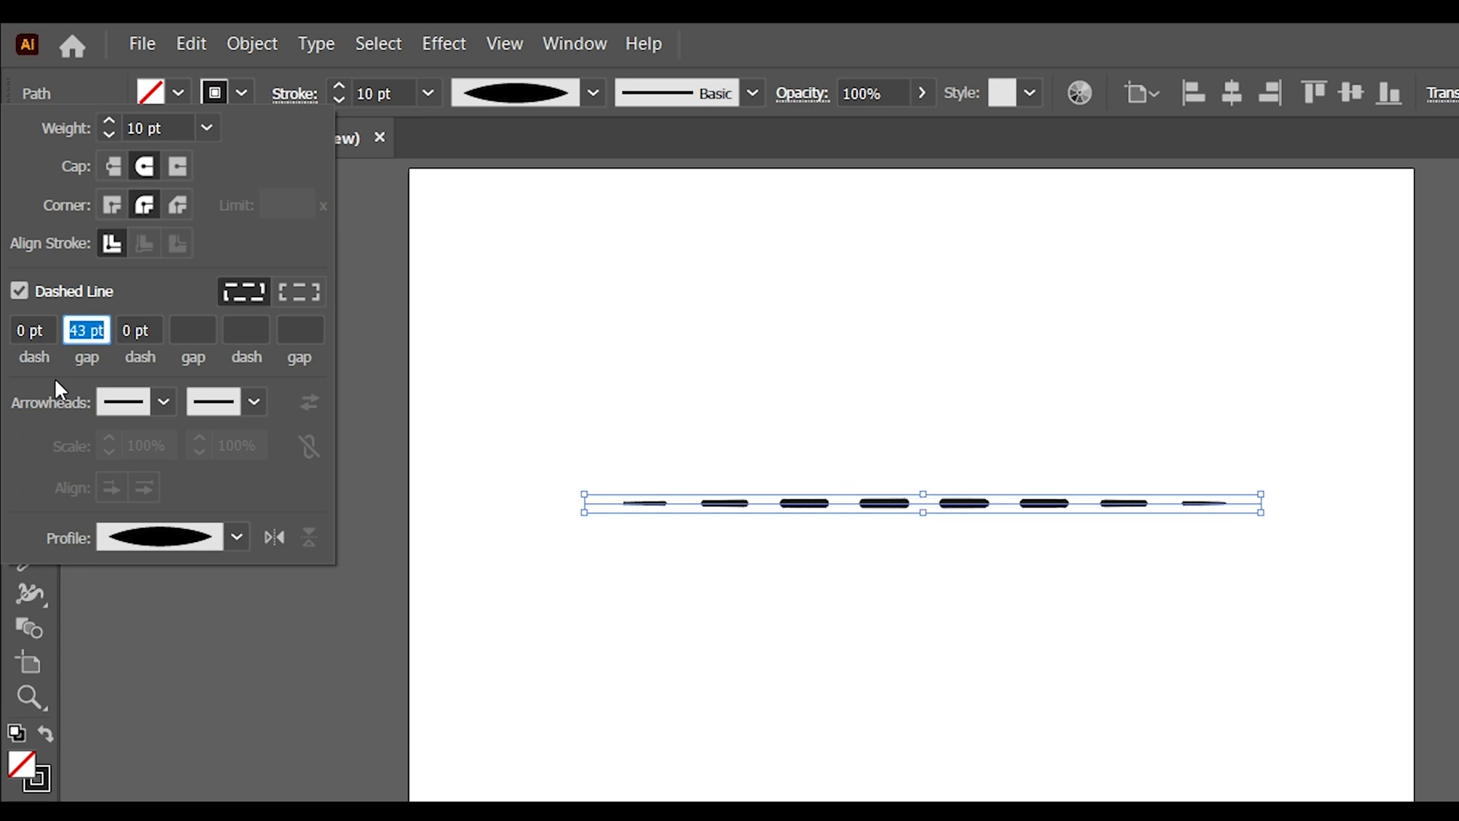
key(Down)
key(Down)
key(Down)
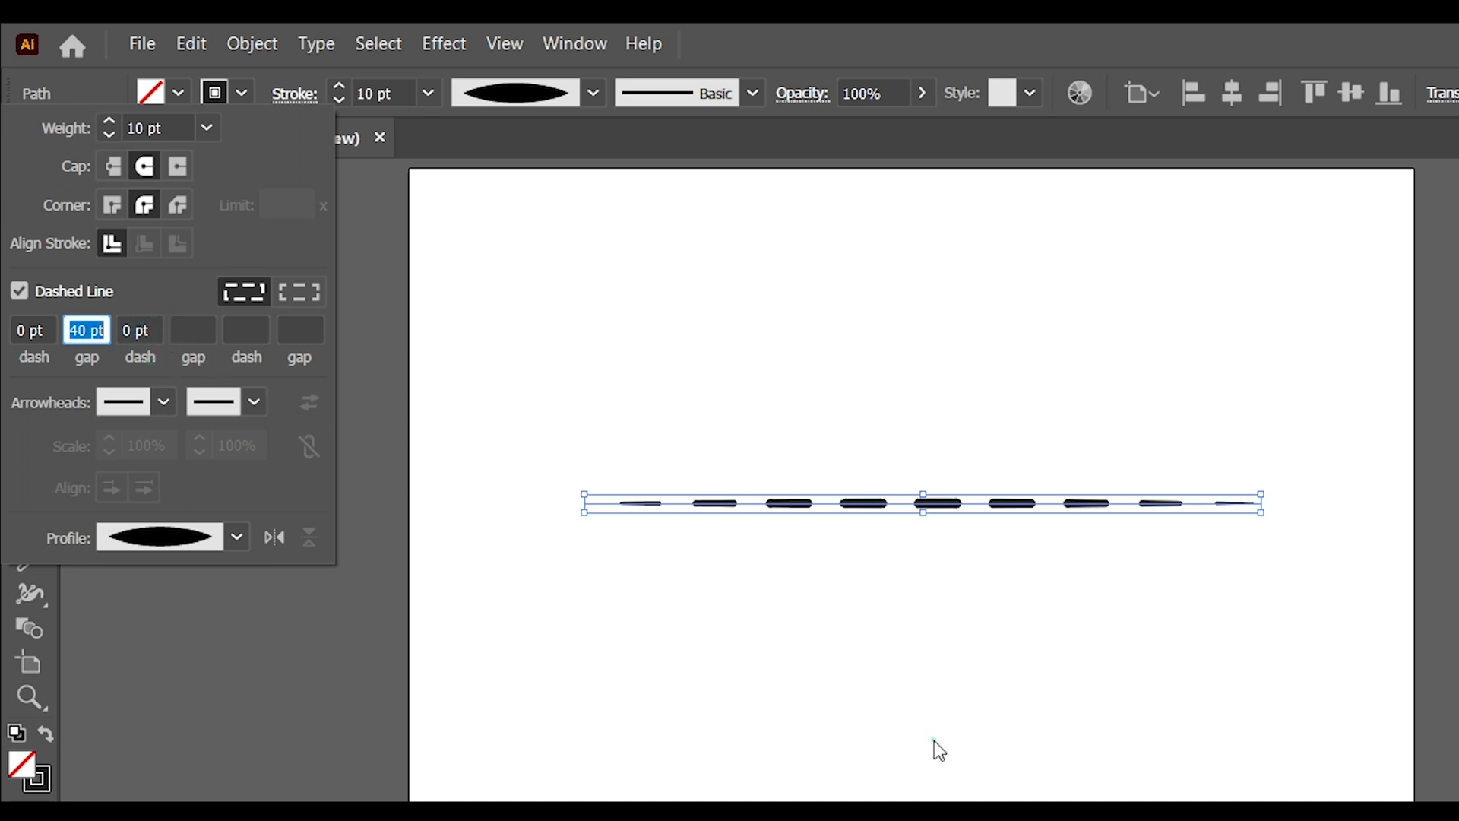
click(934, 741)
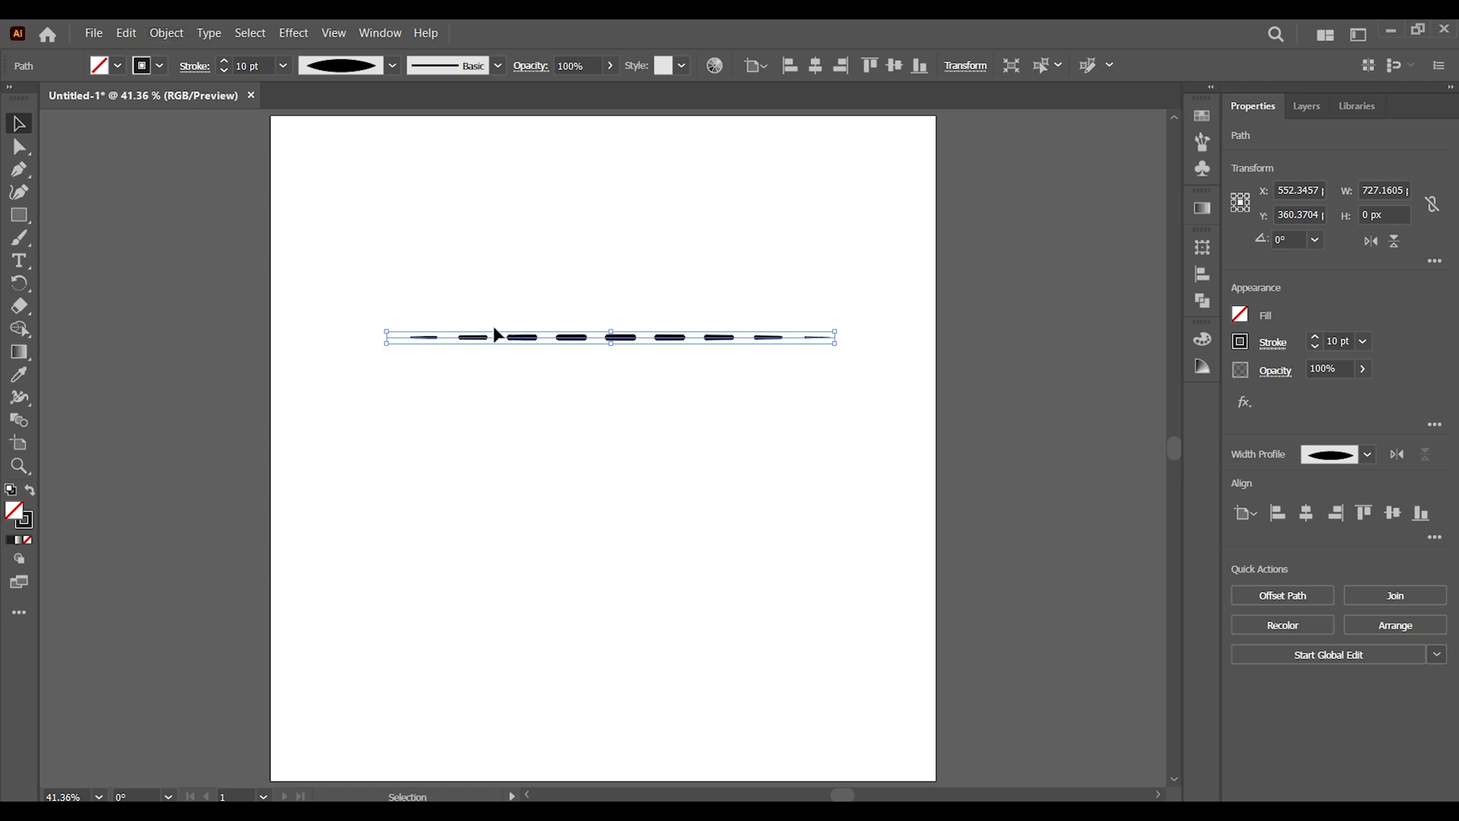
Step: Duplicate the dashed line about 336 px below the original and select both lines
click(544, 384)
drag(573, 335, 583, 481)
shift+click(579, 271)
drag(368, 218, 745, 593)
Step: Set the blend options to Specified Steps spacing with 10 steps
click(253, 44)
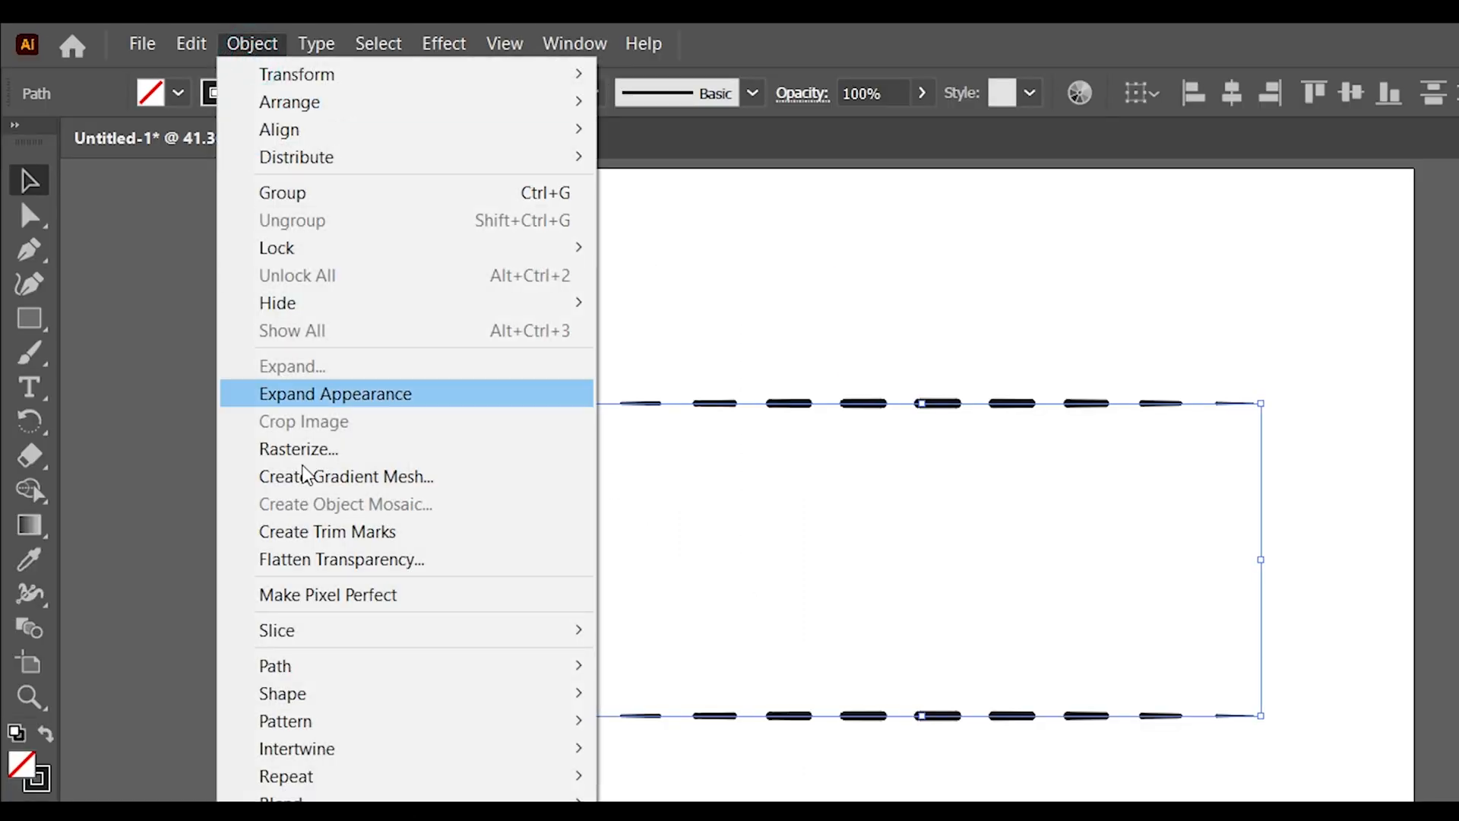
mouse_move(368, 571)
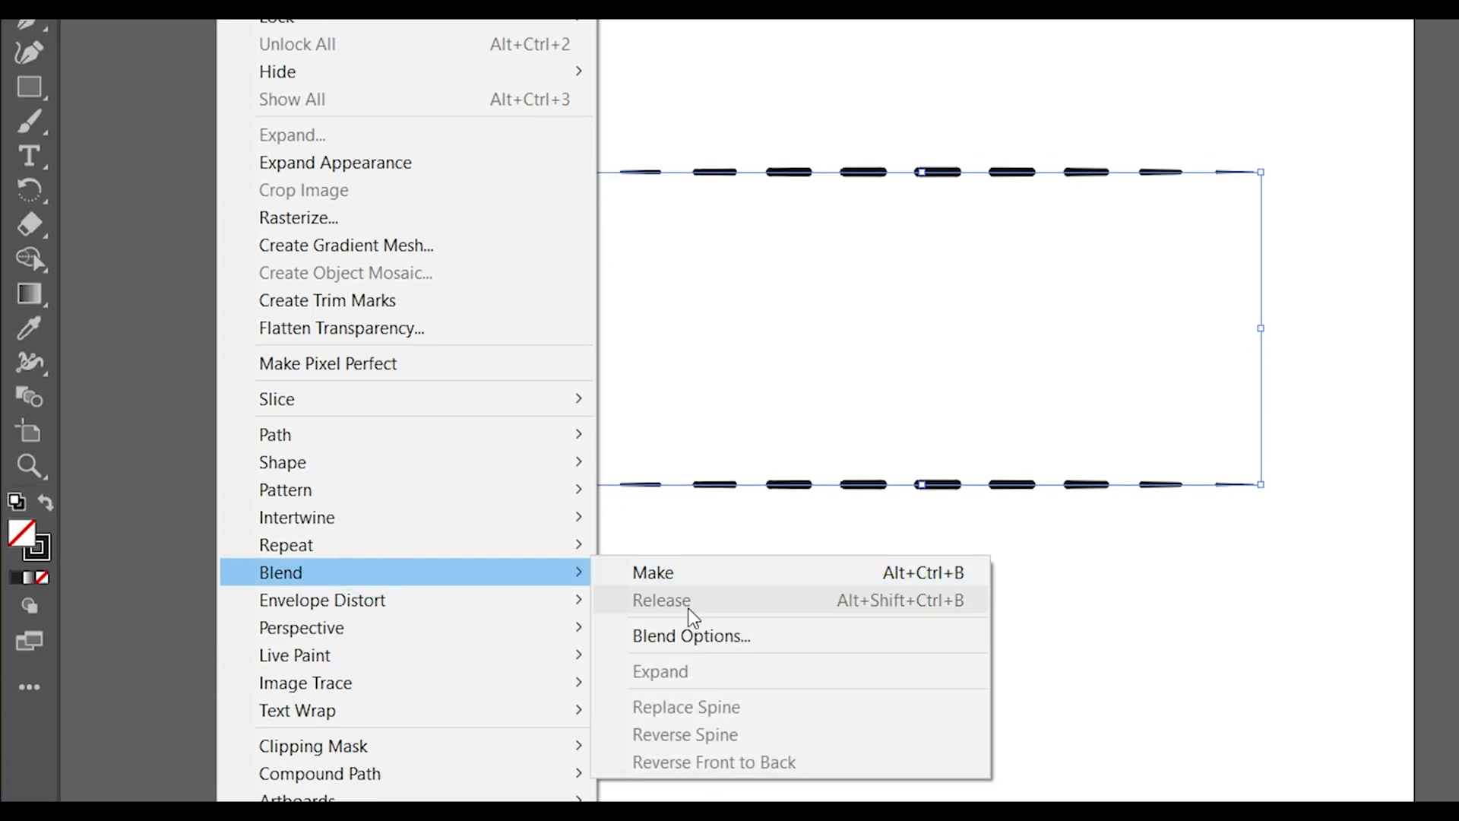
click(690, 634)
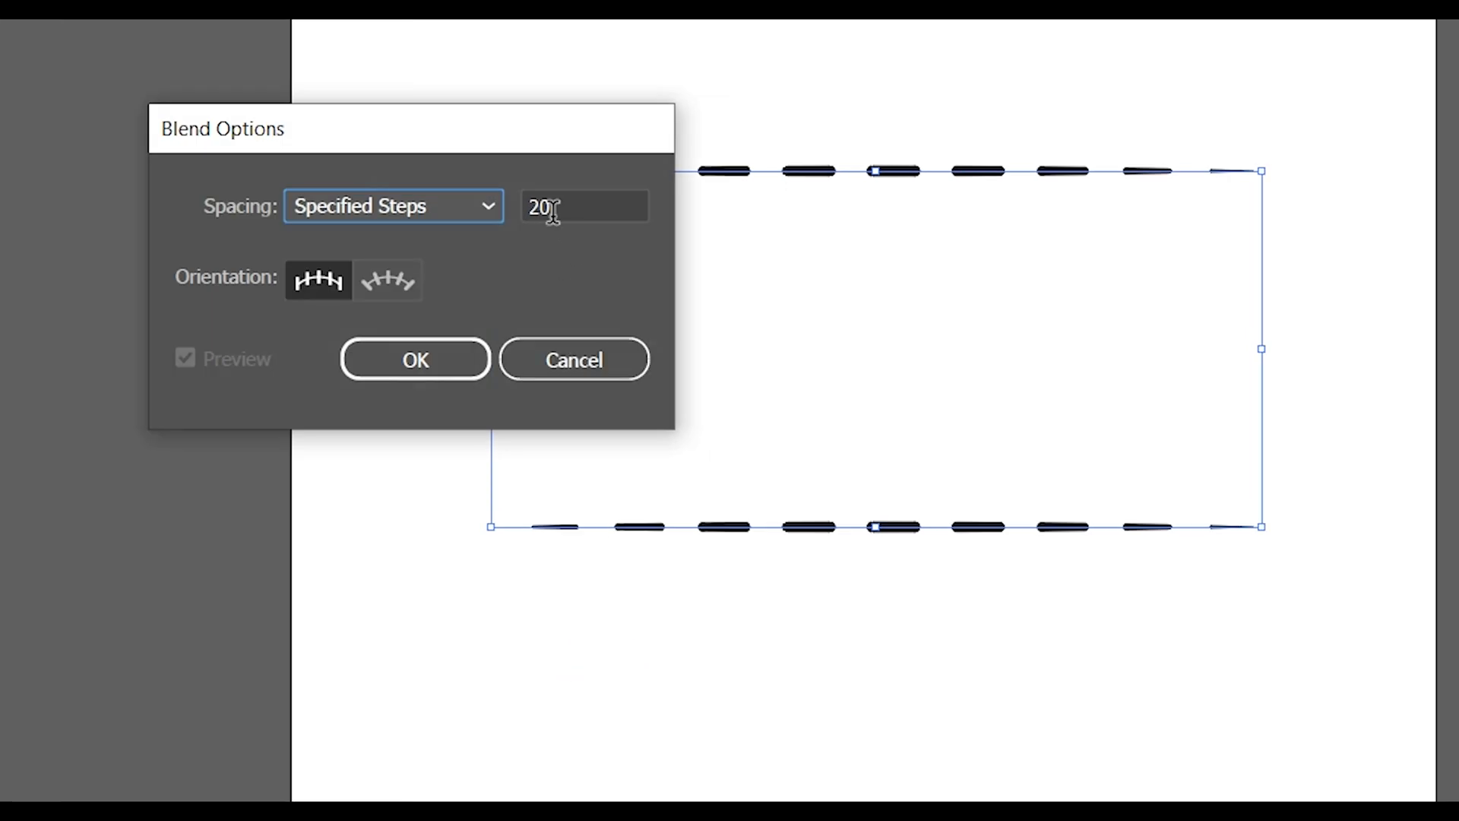
double_click(573, 206)
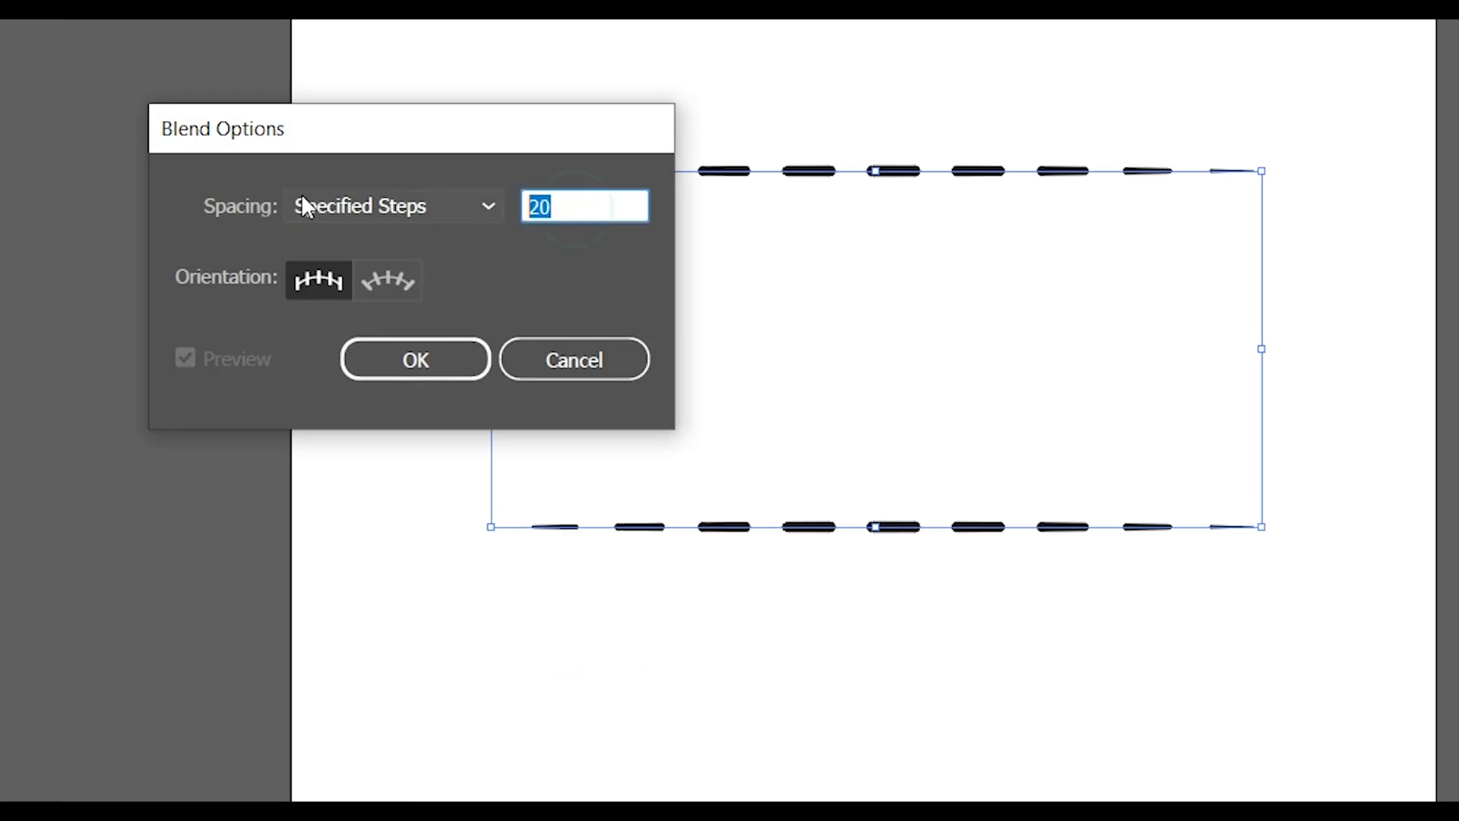
text(1)
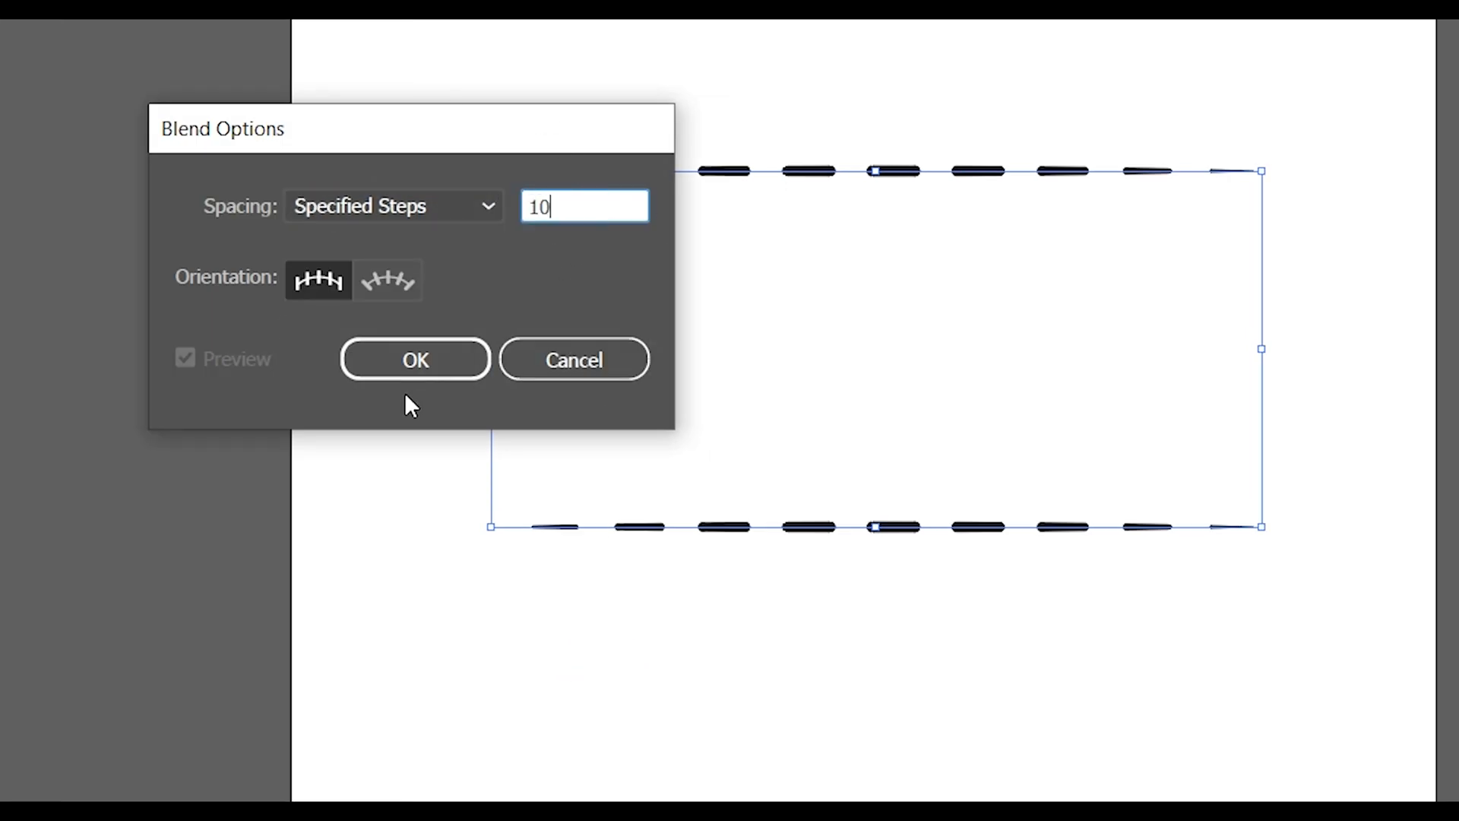
click(423, 358)
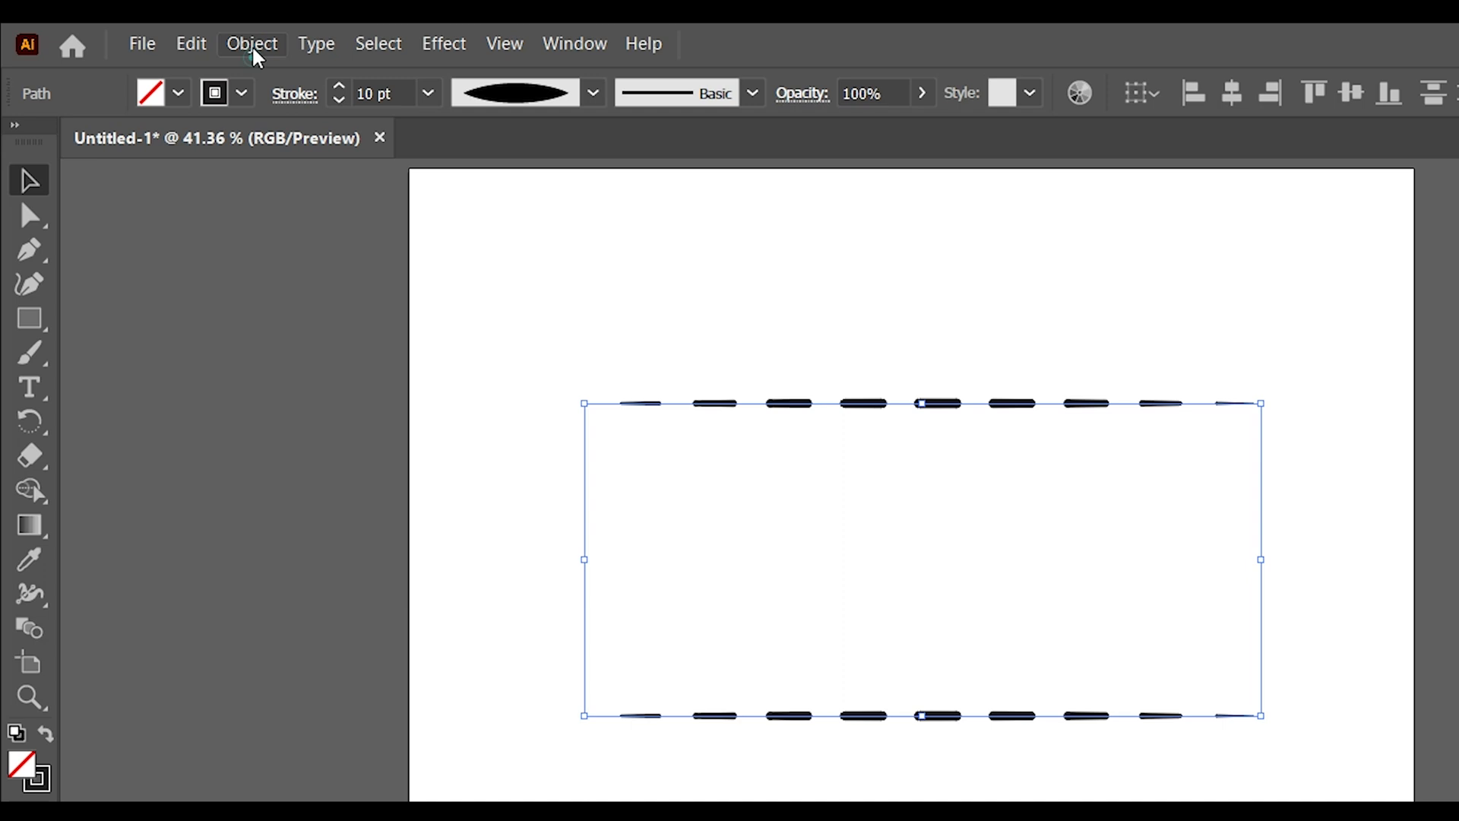
Step: Make a blend between the upper and lower dashed lines
click(253, 44)
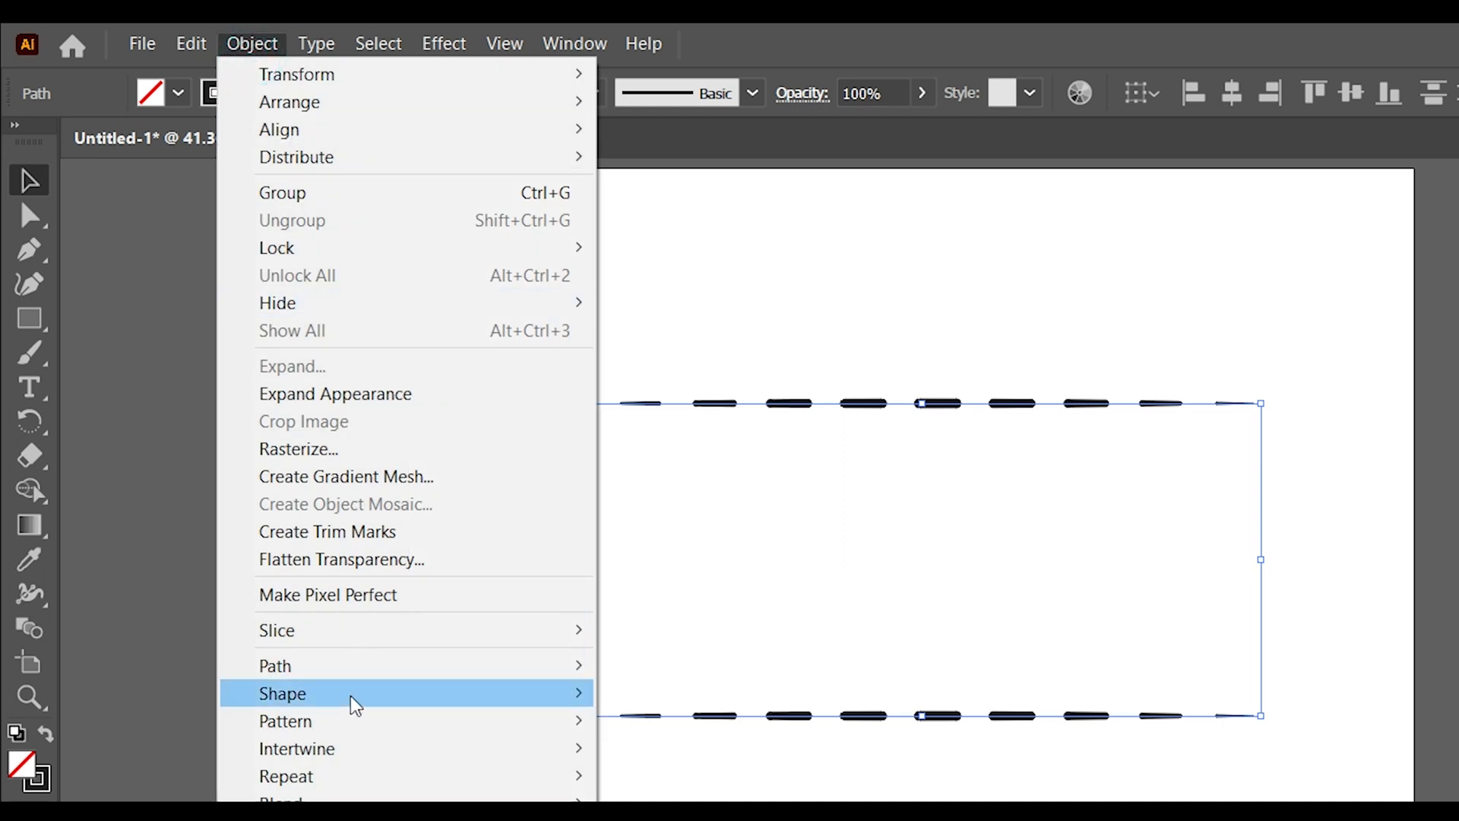
mouse_move(363, 779)
mouse_move(363, 572)
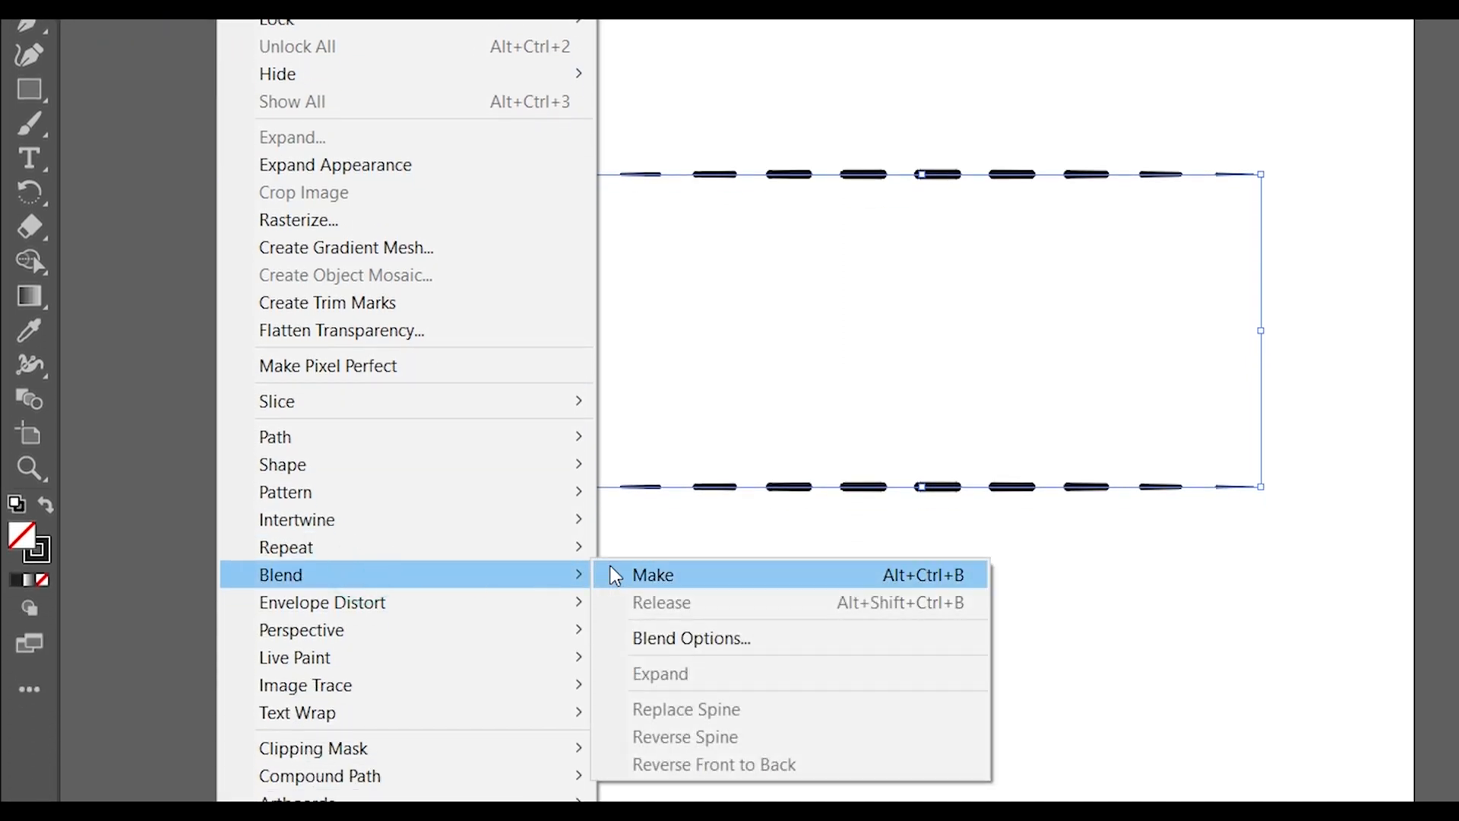
click(610, 570)
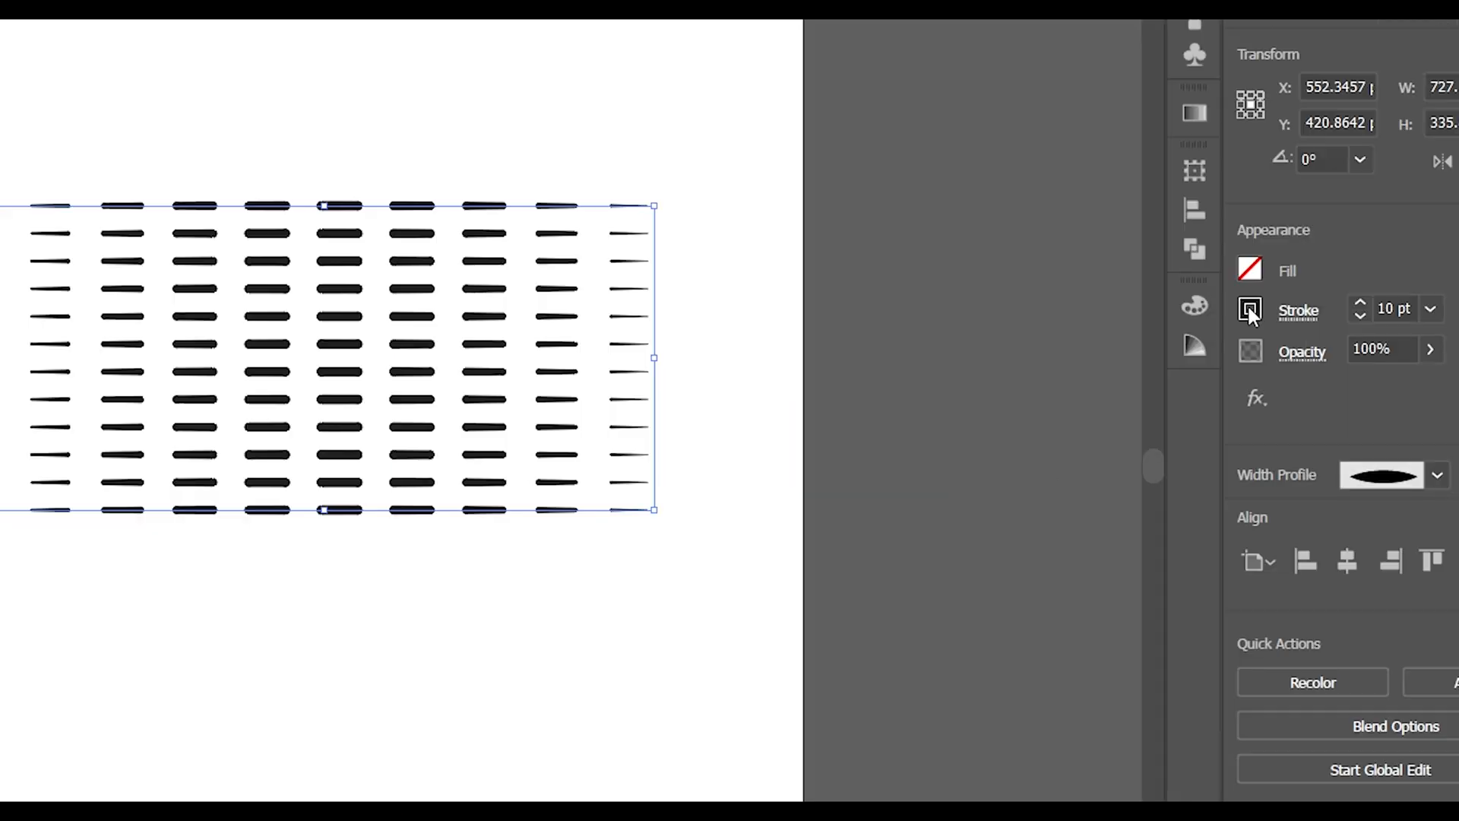
Step: Recolor the blended lines' stroke with the dark red swatch and deselect the blend
click(1239, 341)
click(1108, 411)
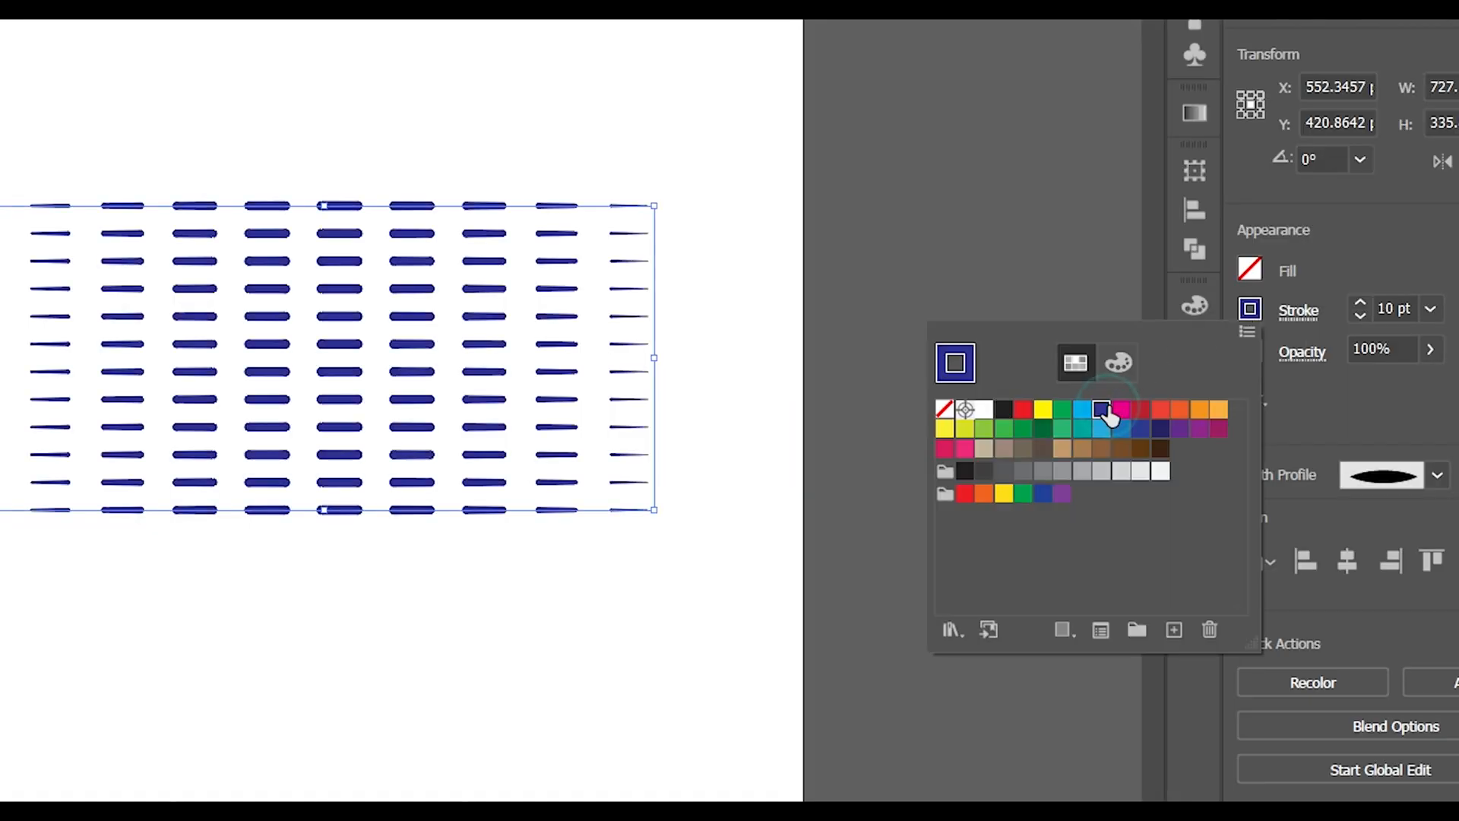
click(1140, 410)
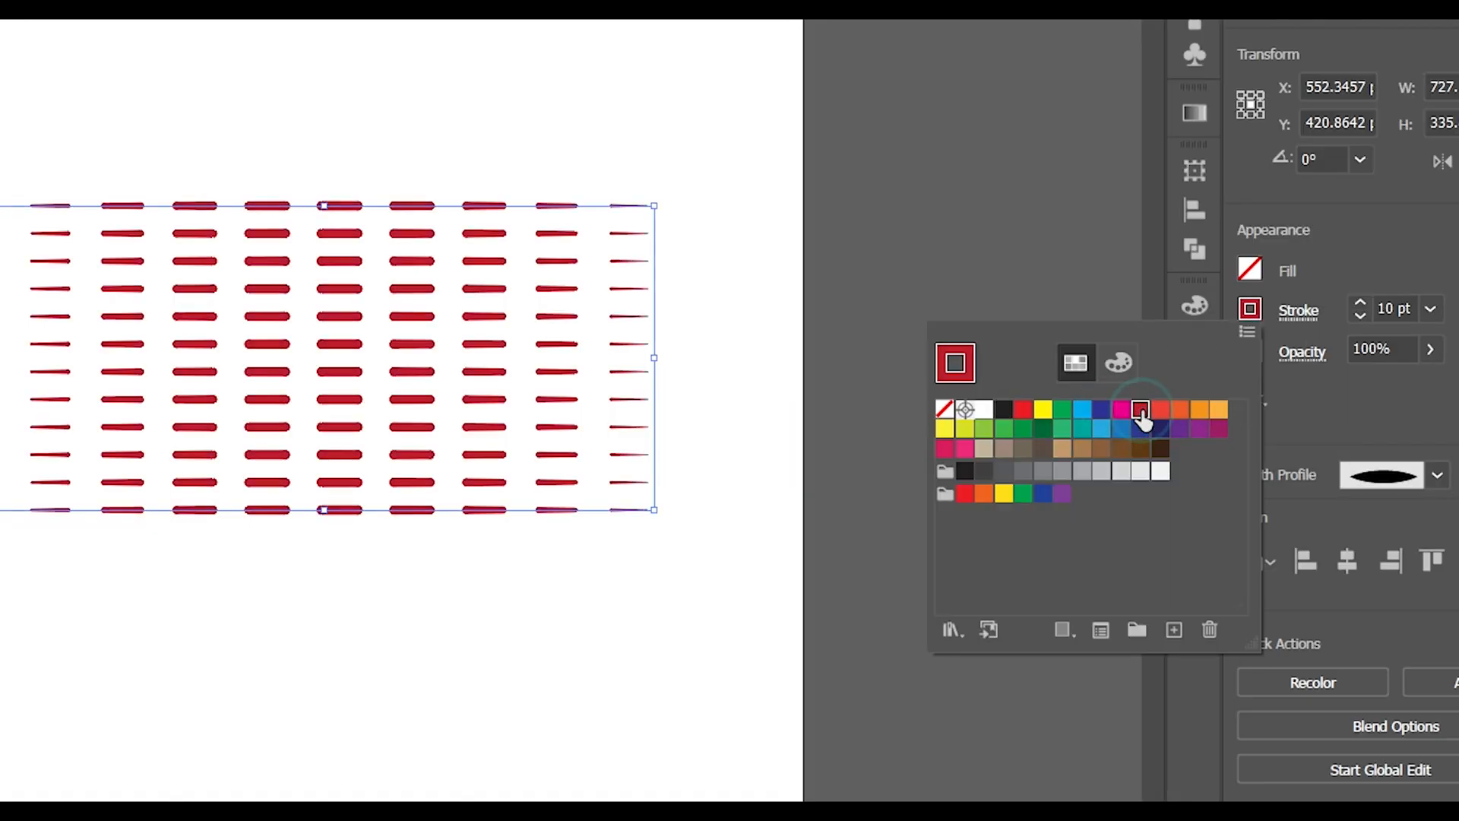
click(692, 672)
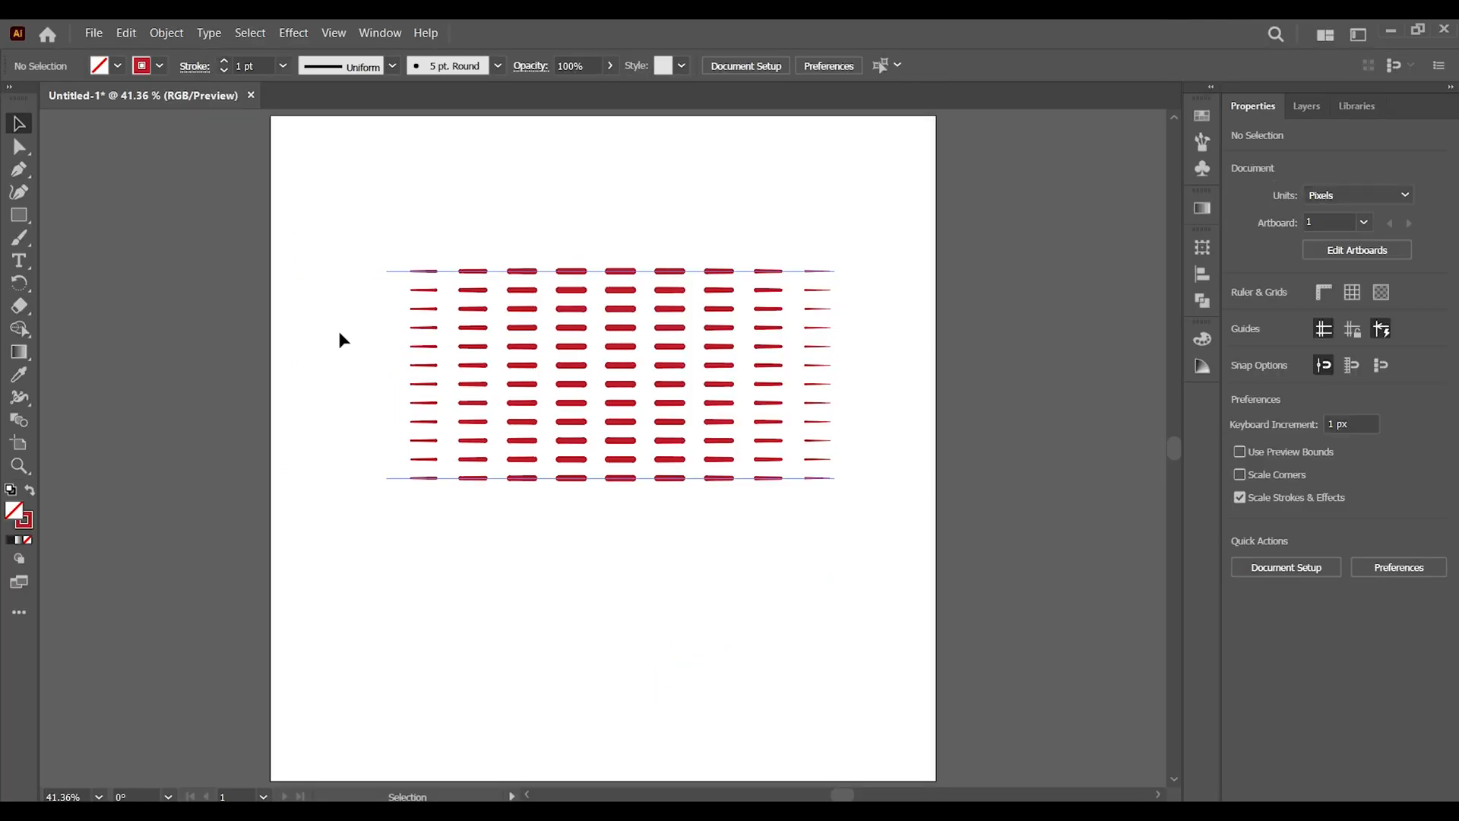
Step: Select the whole dashed-line blend and expand its appearance
drag(296, 190, 768, 499)
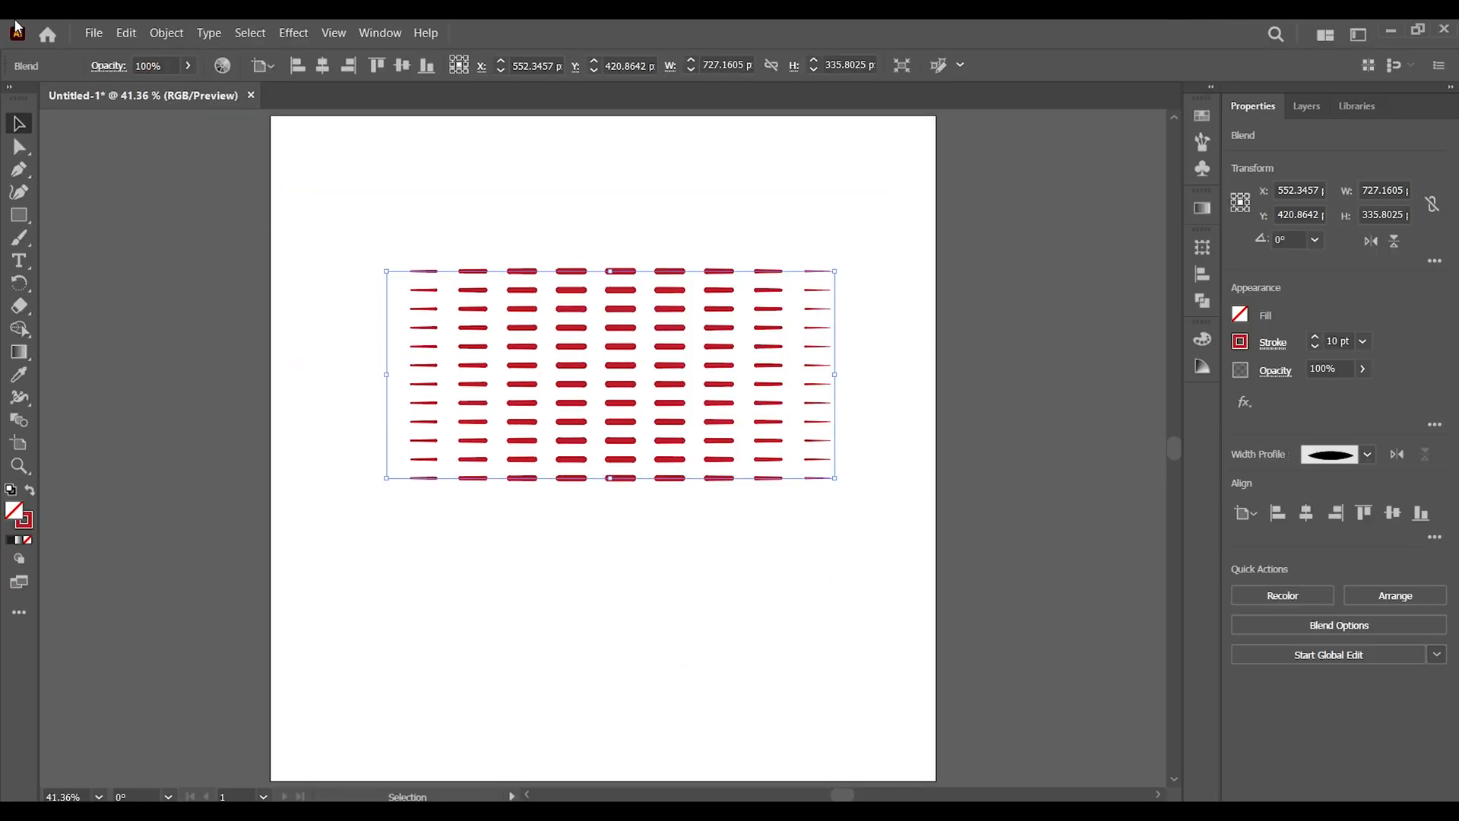
click(161, 35)
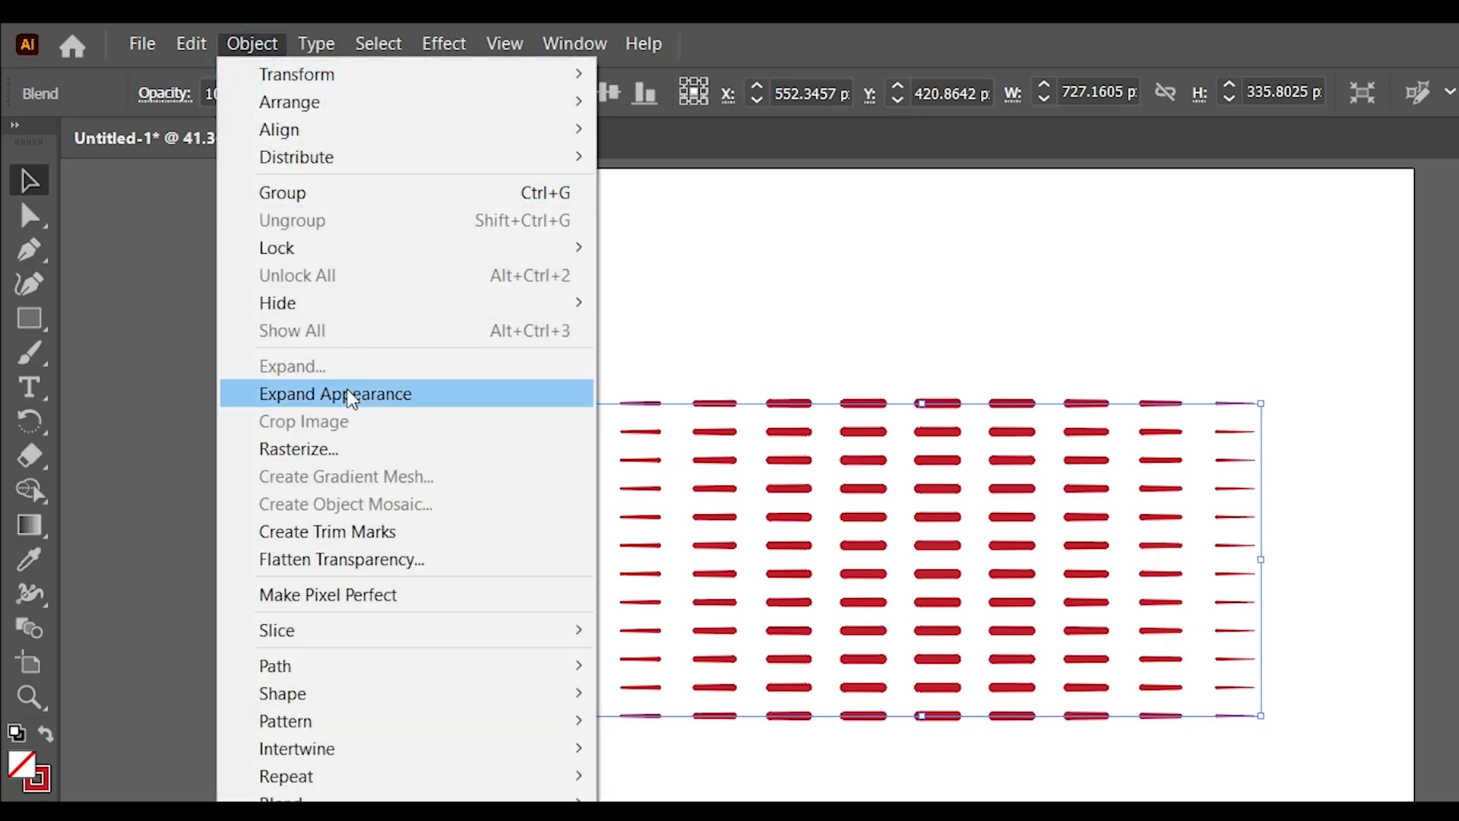
click(350, 394)
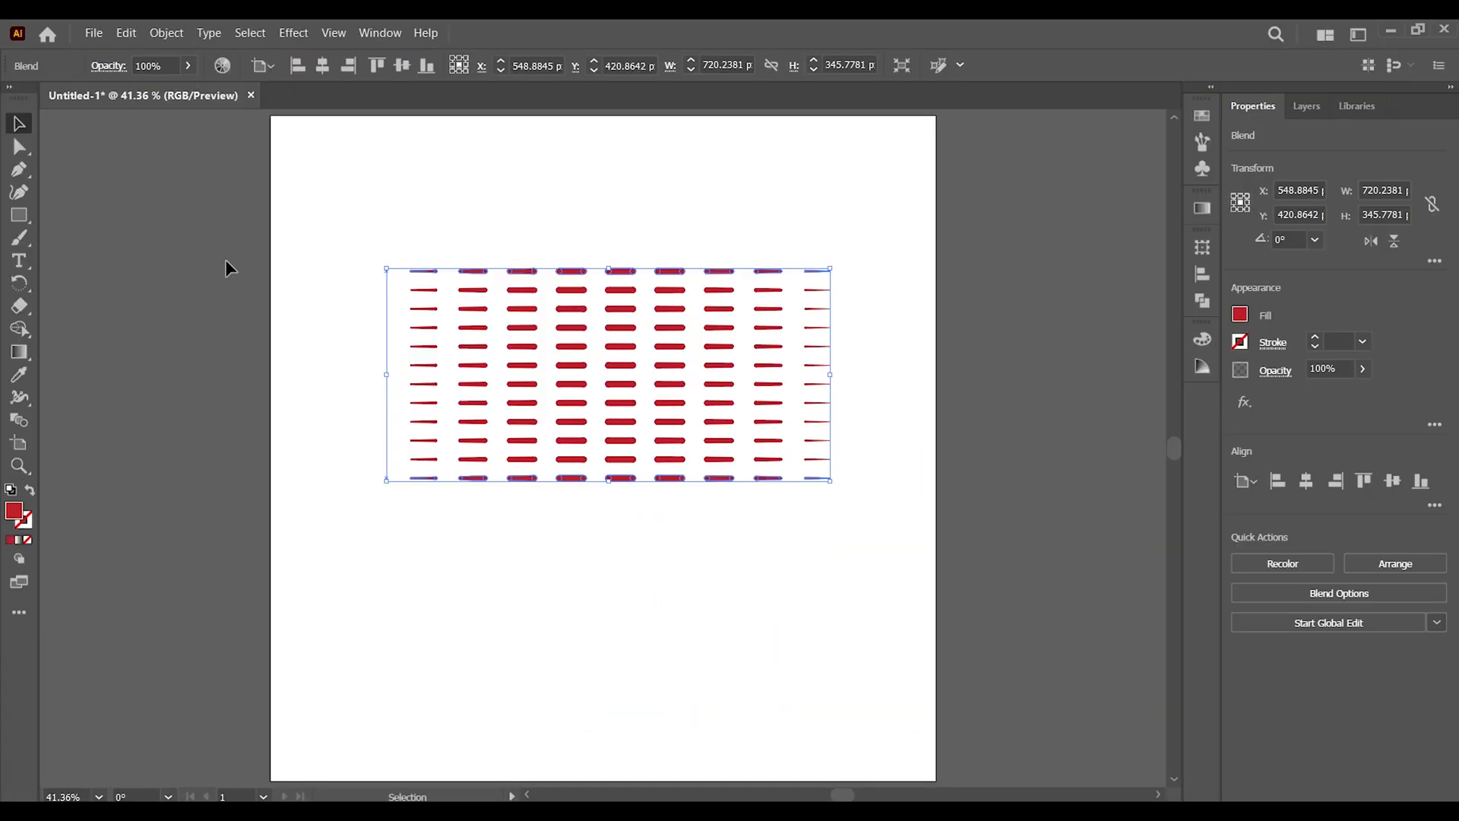
Step: Save the dashed pattern as a Dynamic Symbol named New Symbol, allowing the blend to be expanded, and delete the artwork from the artboard
click(394, 36)
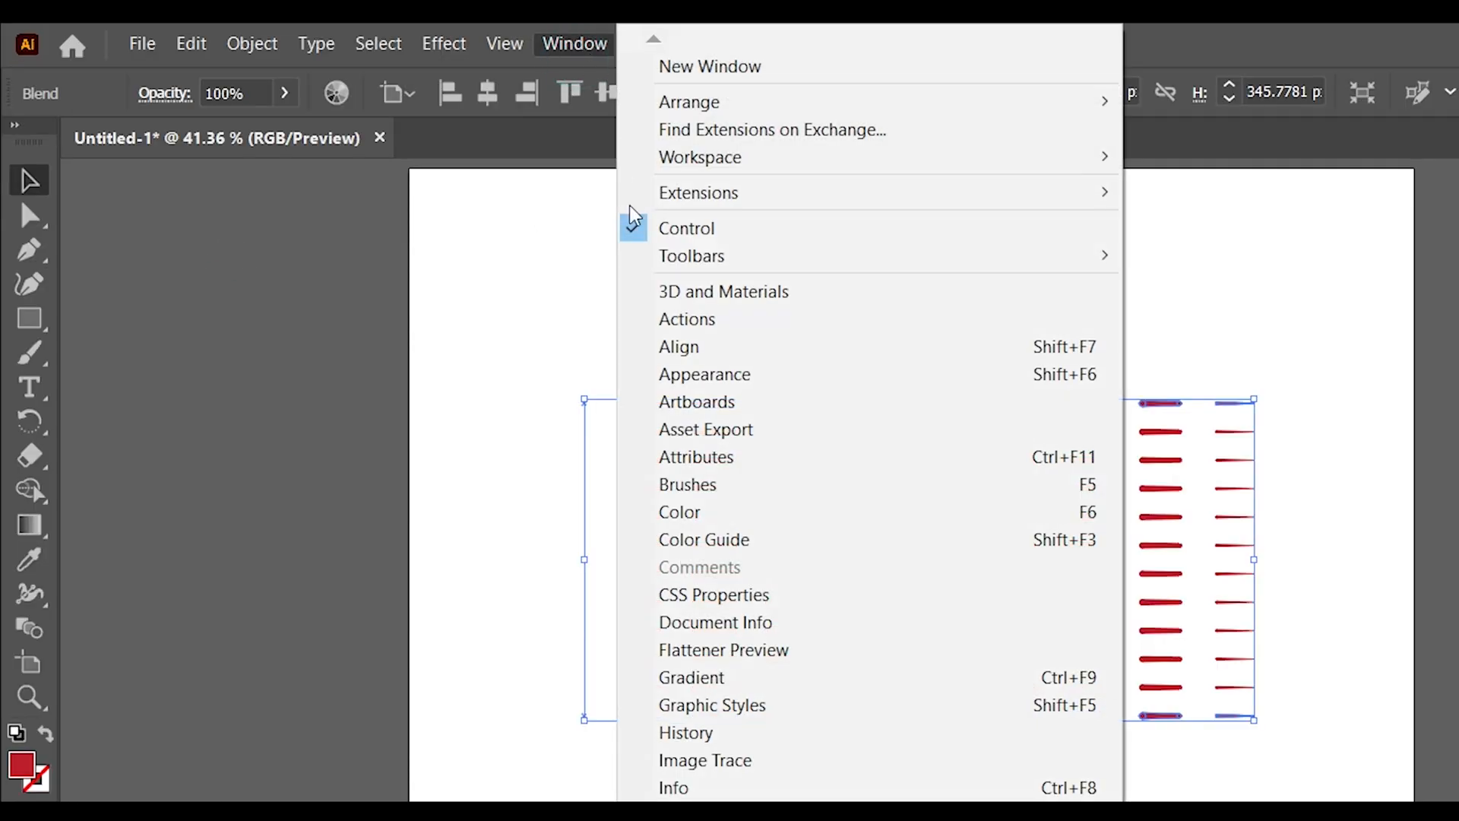
click(734, 490)
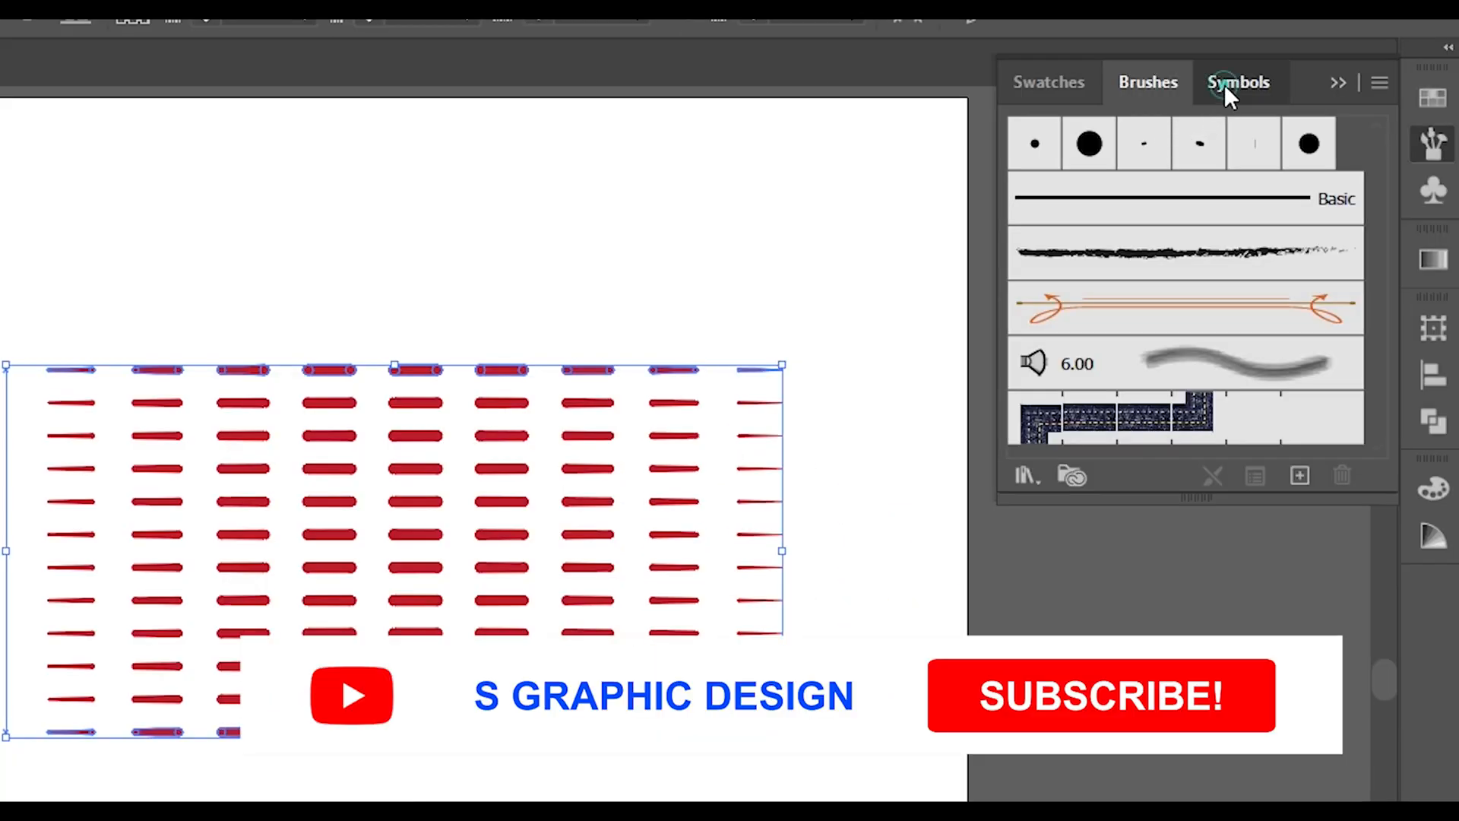
click(1225, 85)
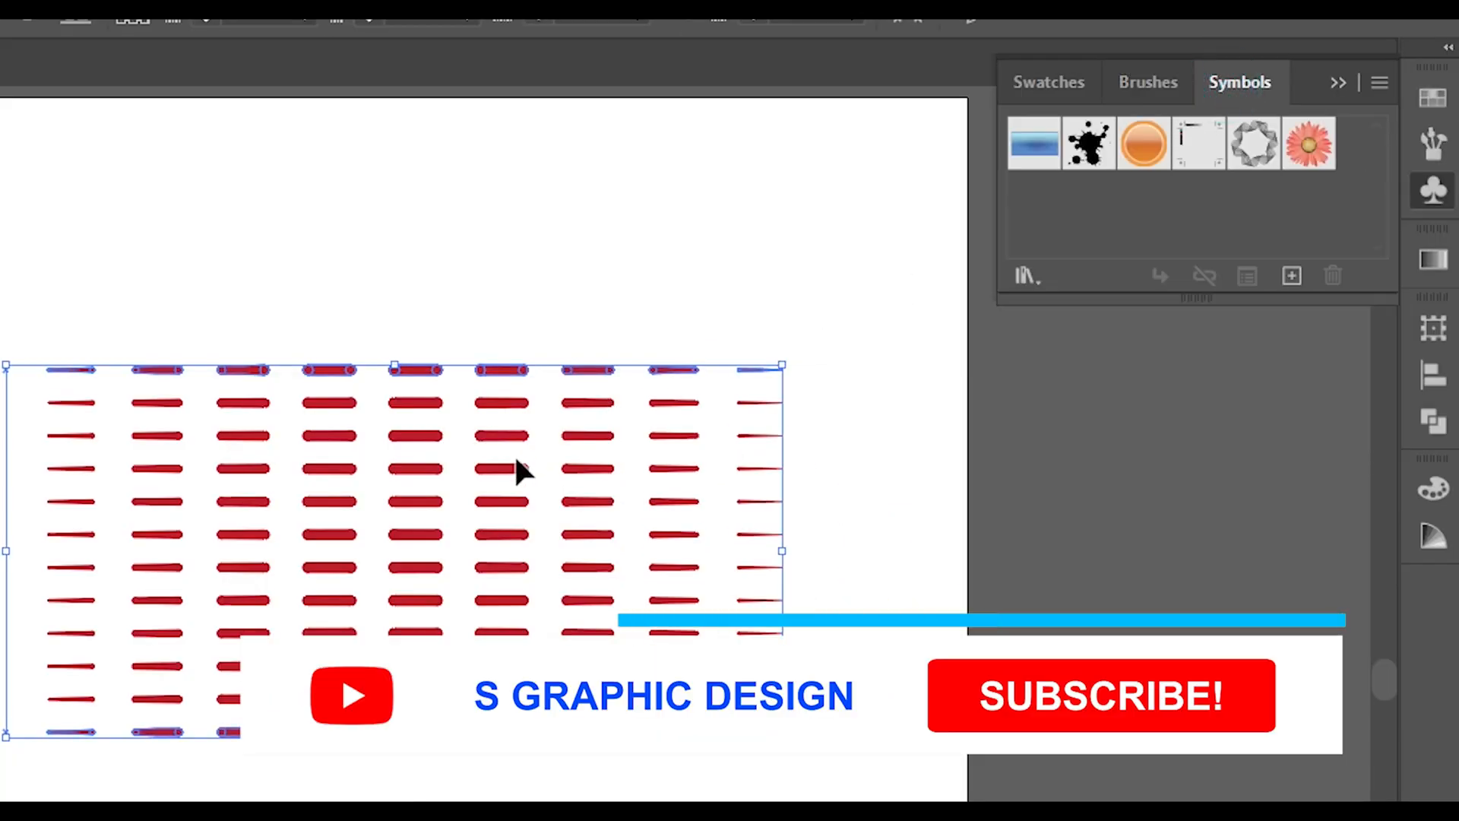
drag(482, 482, 1087, 220)
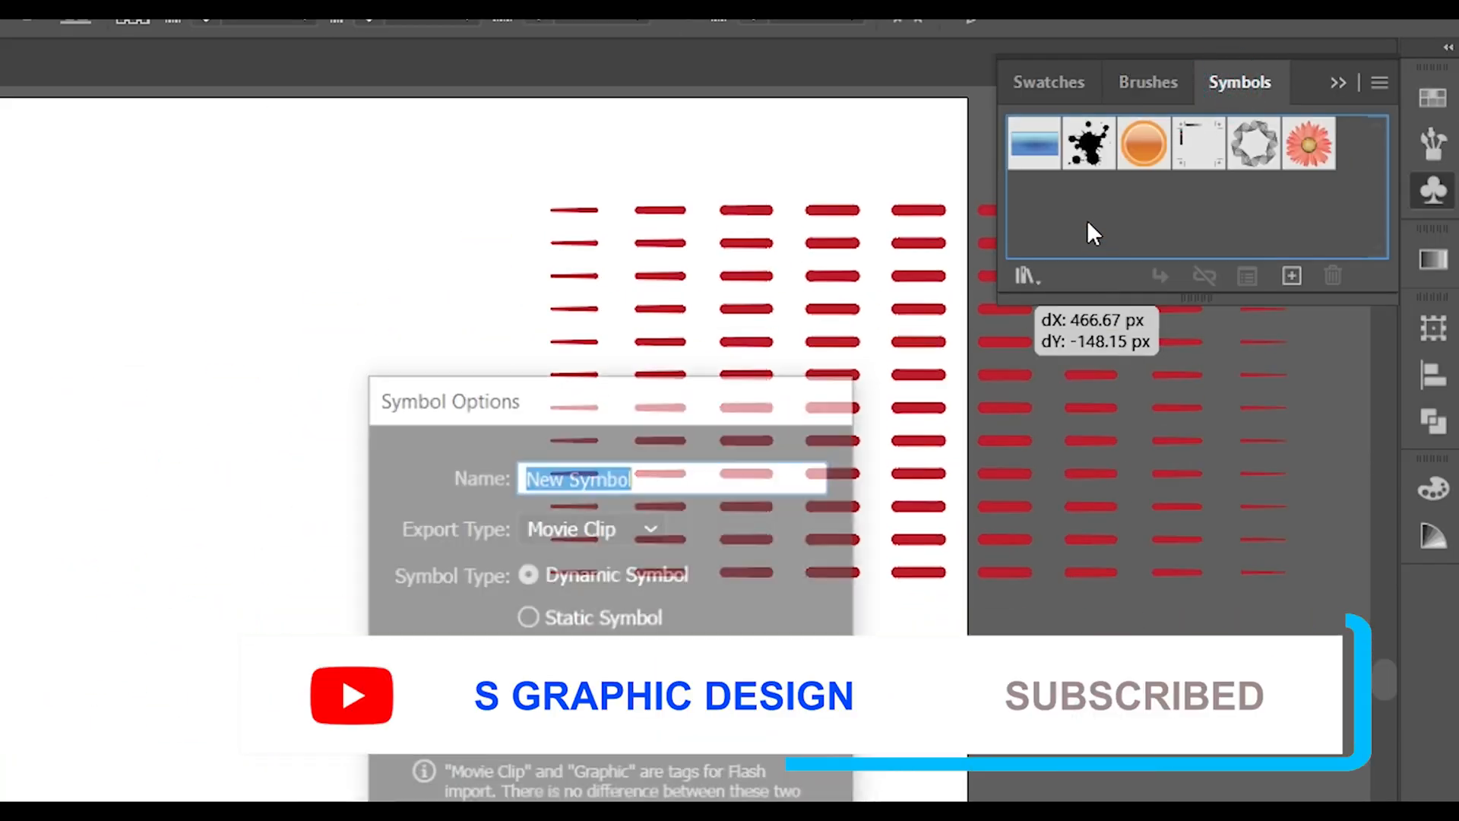
key(Return)
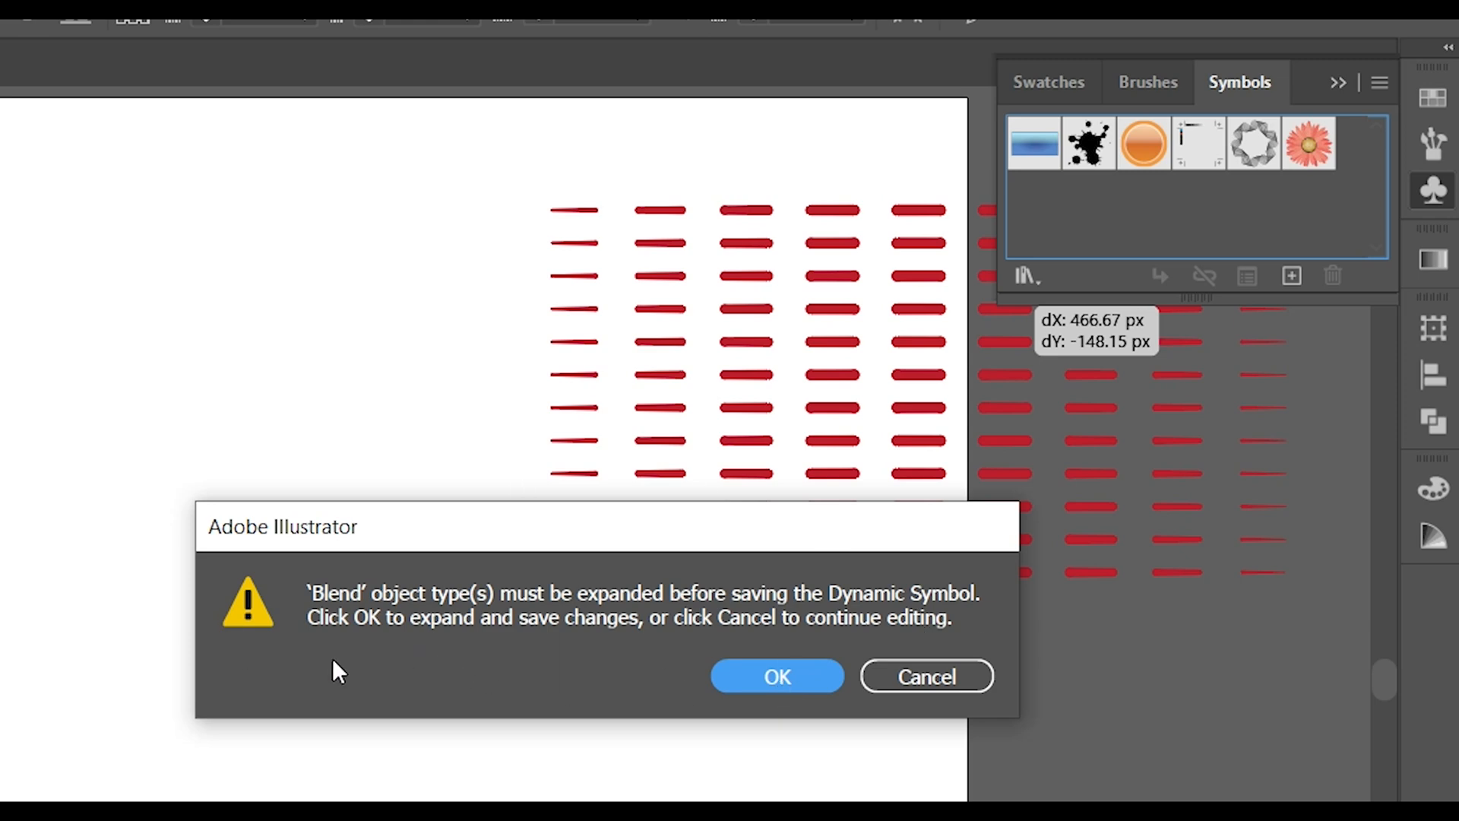
click(779, 671)
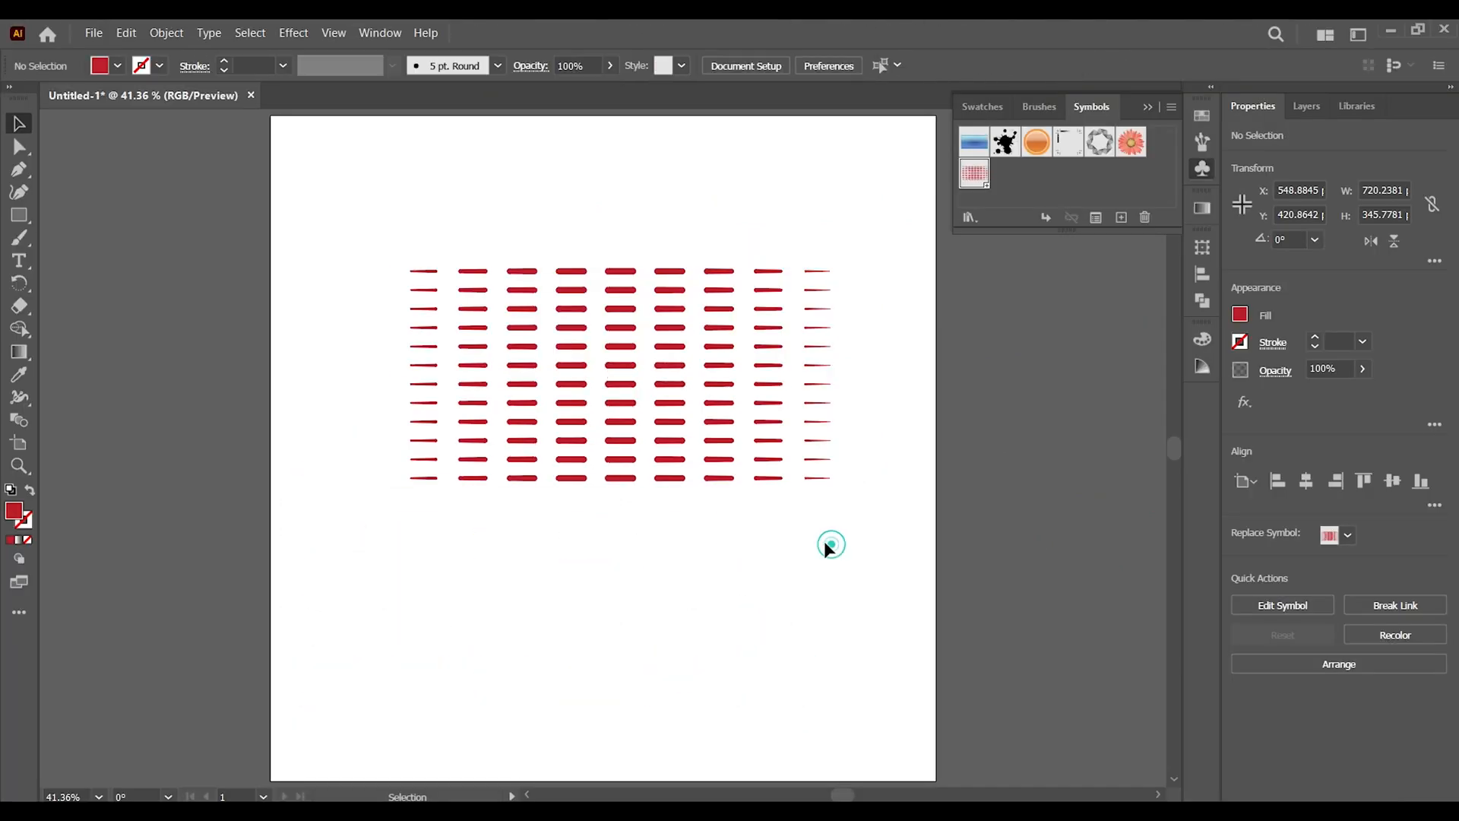
drag(375, 207, 683, 535)
key(Delete)
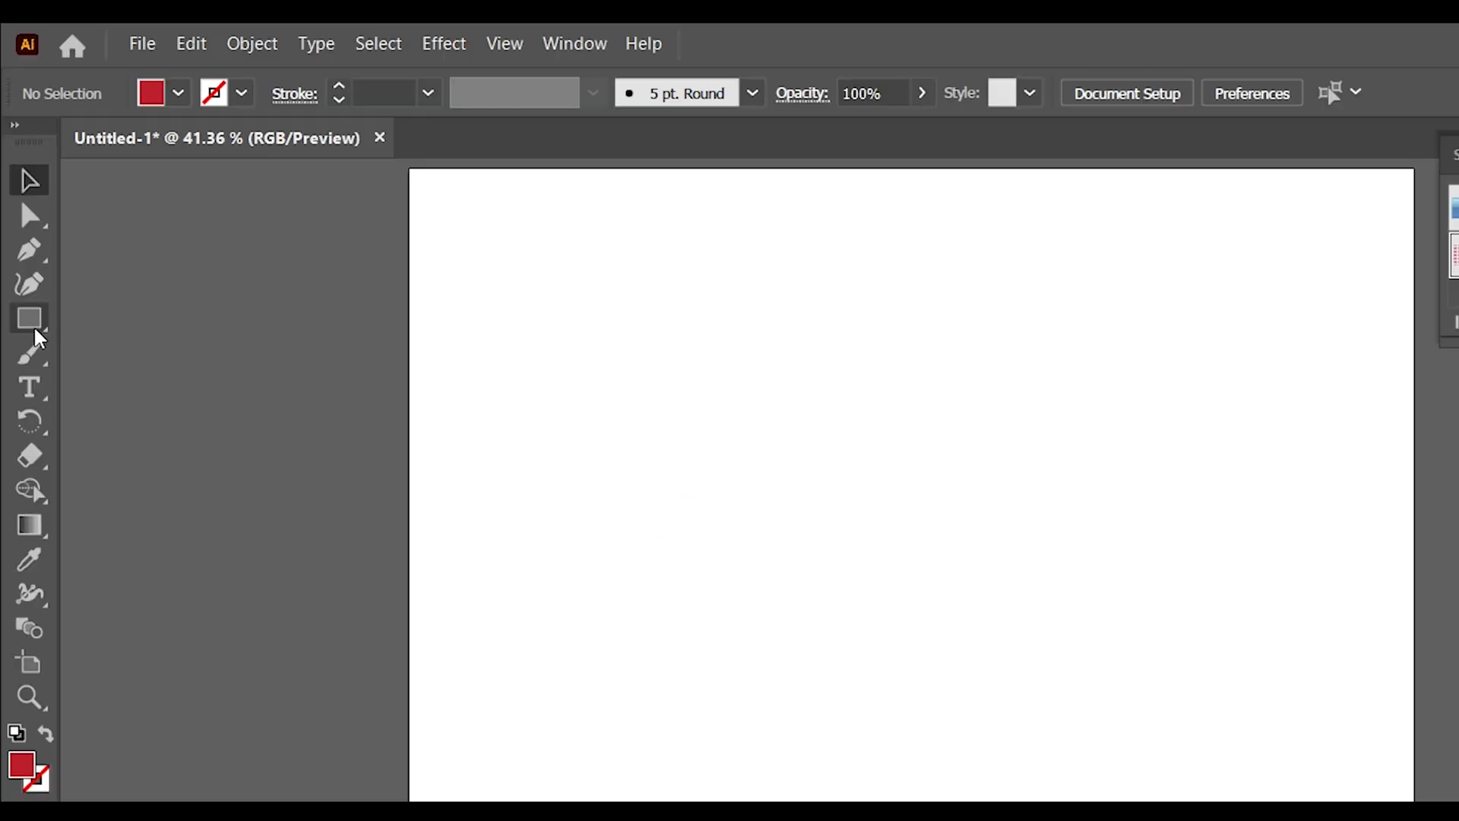
Step: Draw a circle about 785 px in diameter and move it toward the middle of the artboard
click(21, 213)
click(60, 235)
drag(768, 616, 1132, 820)
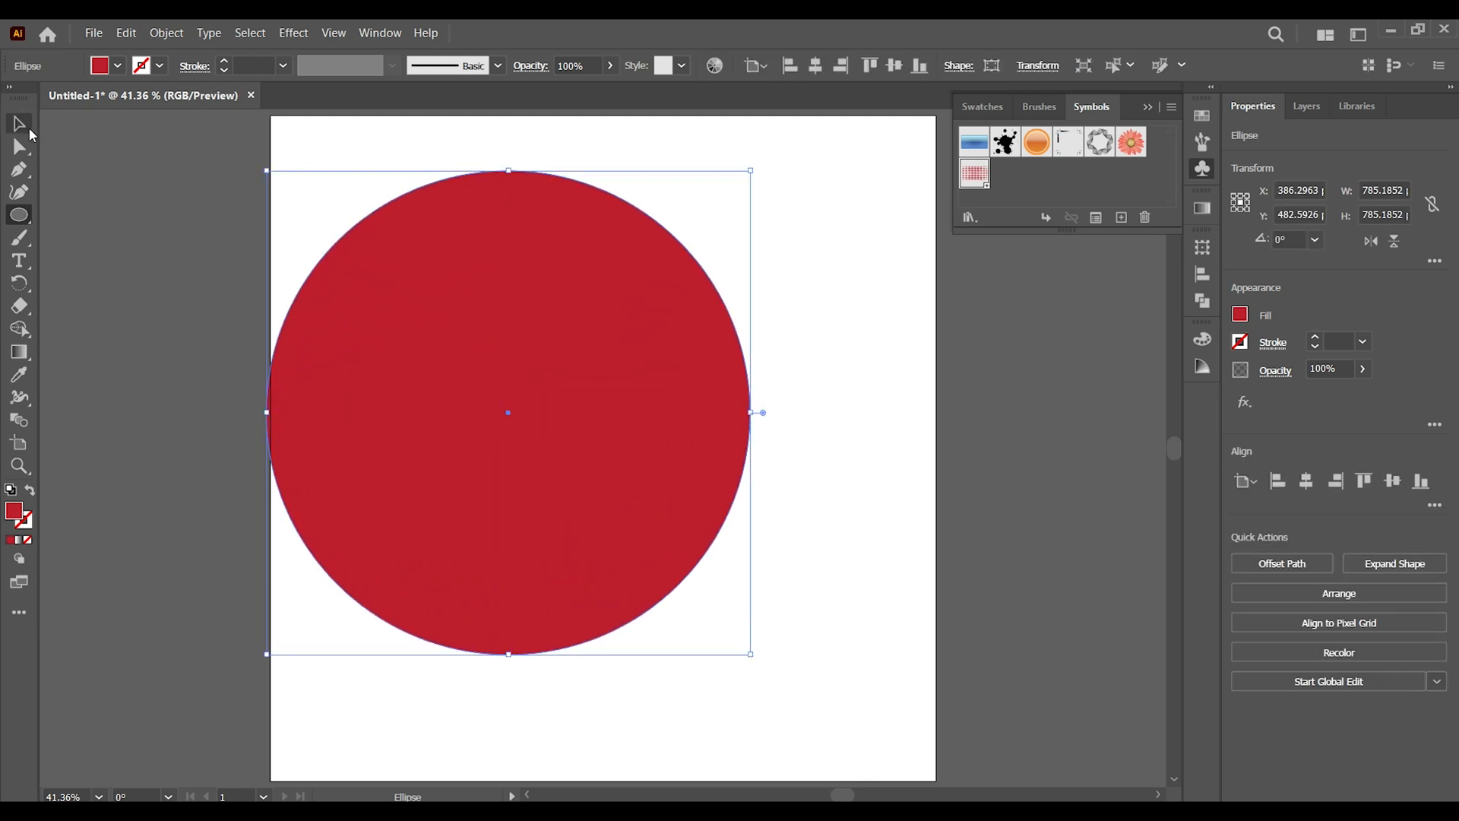
key(v)
drag(459, 407, 524, 445)
Step: Draw a rectangle about 432 by 940 px covering the circle's right half, starting on its vertical center line
click(22, 219)
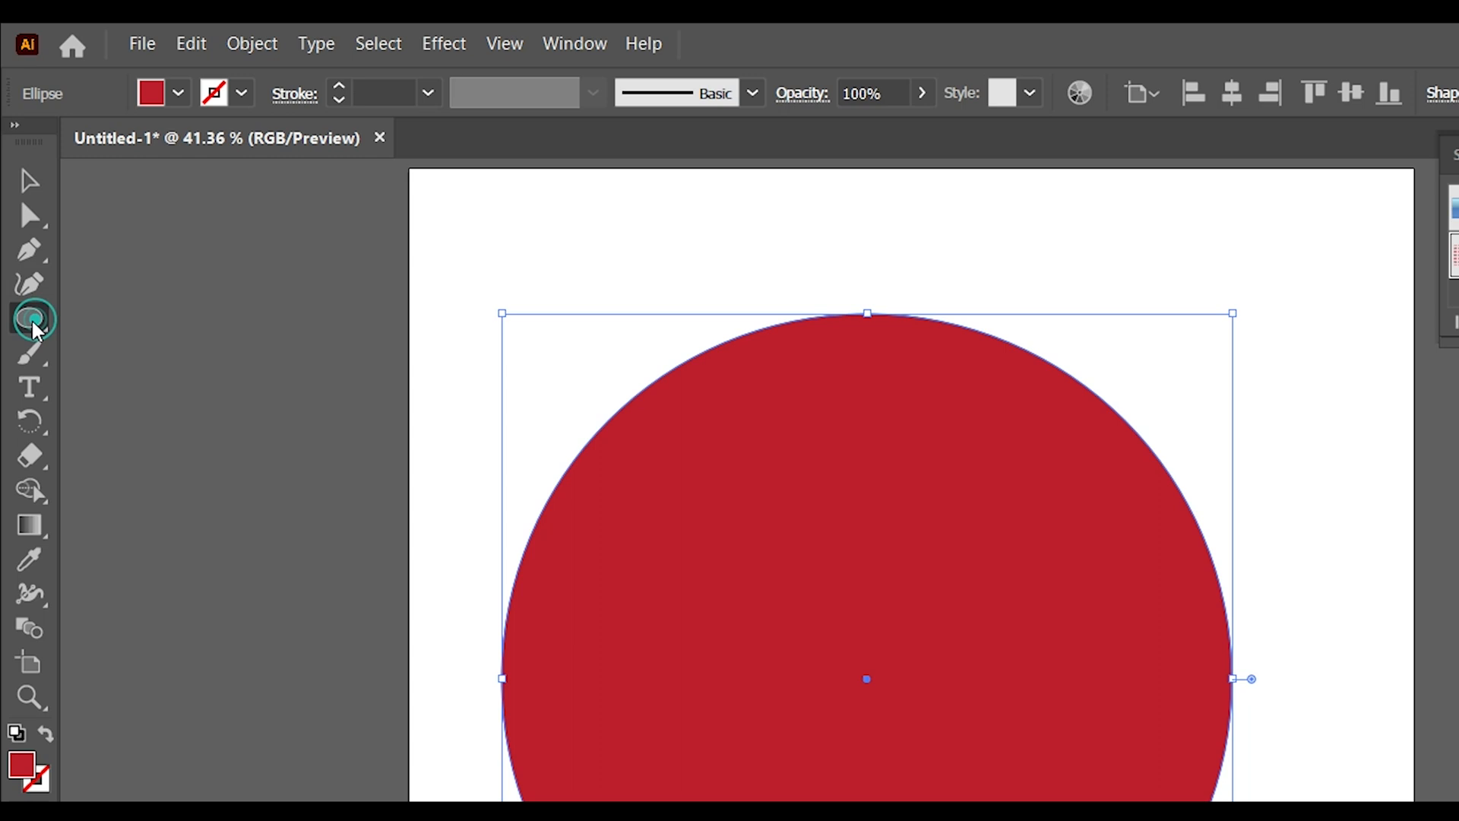
click(34, 325)
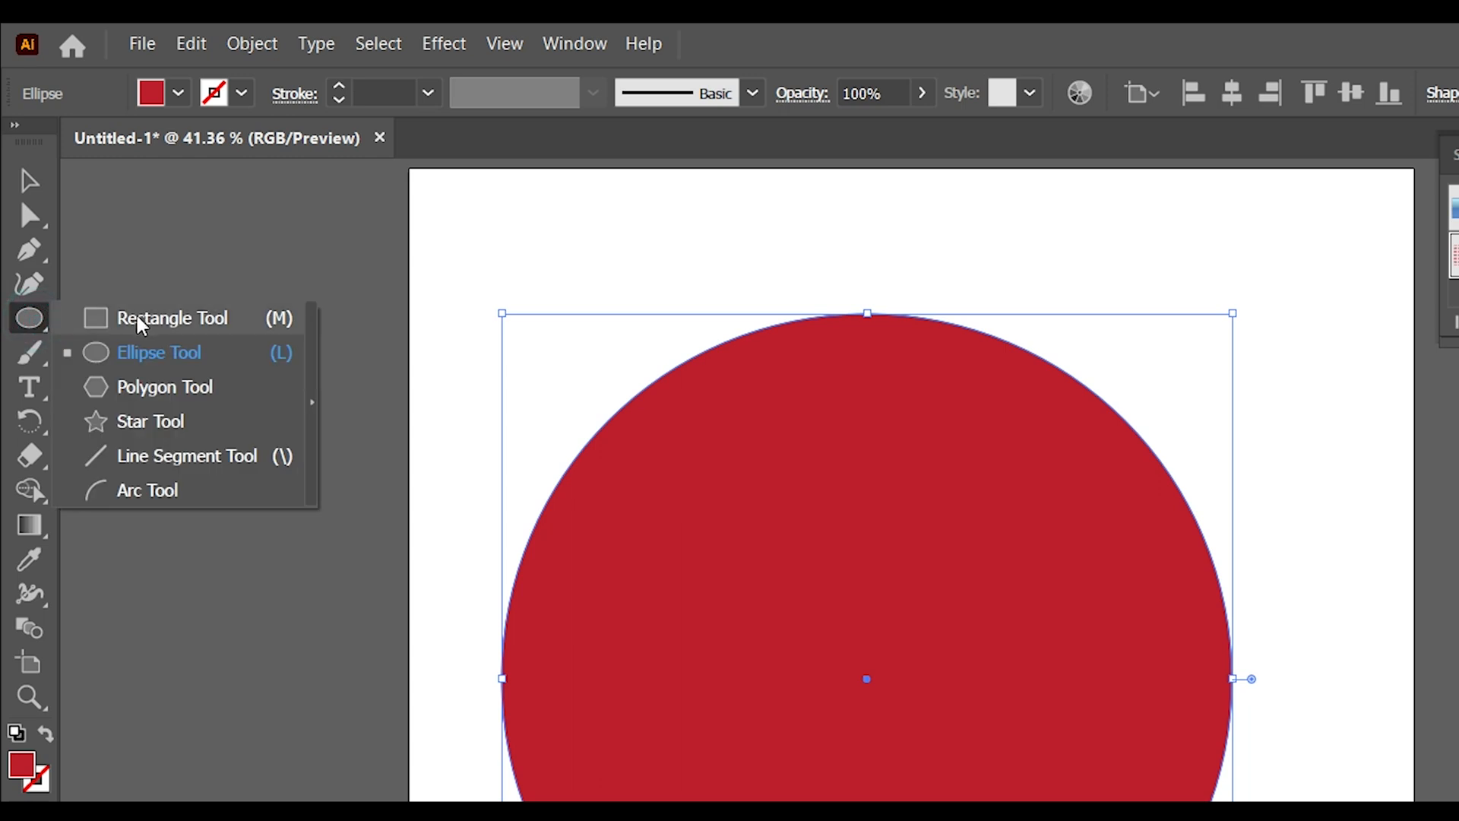
click(145, 323)
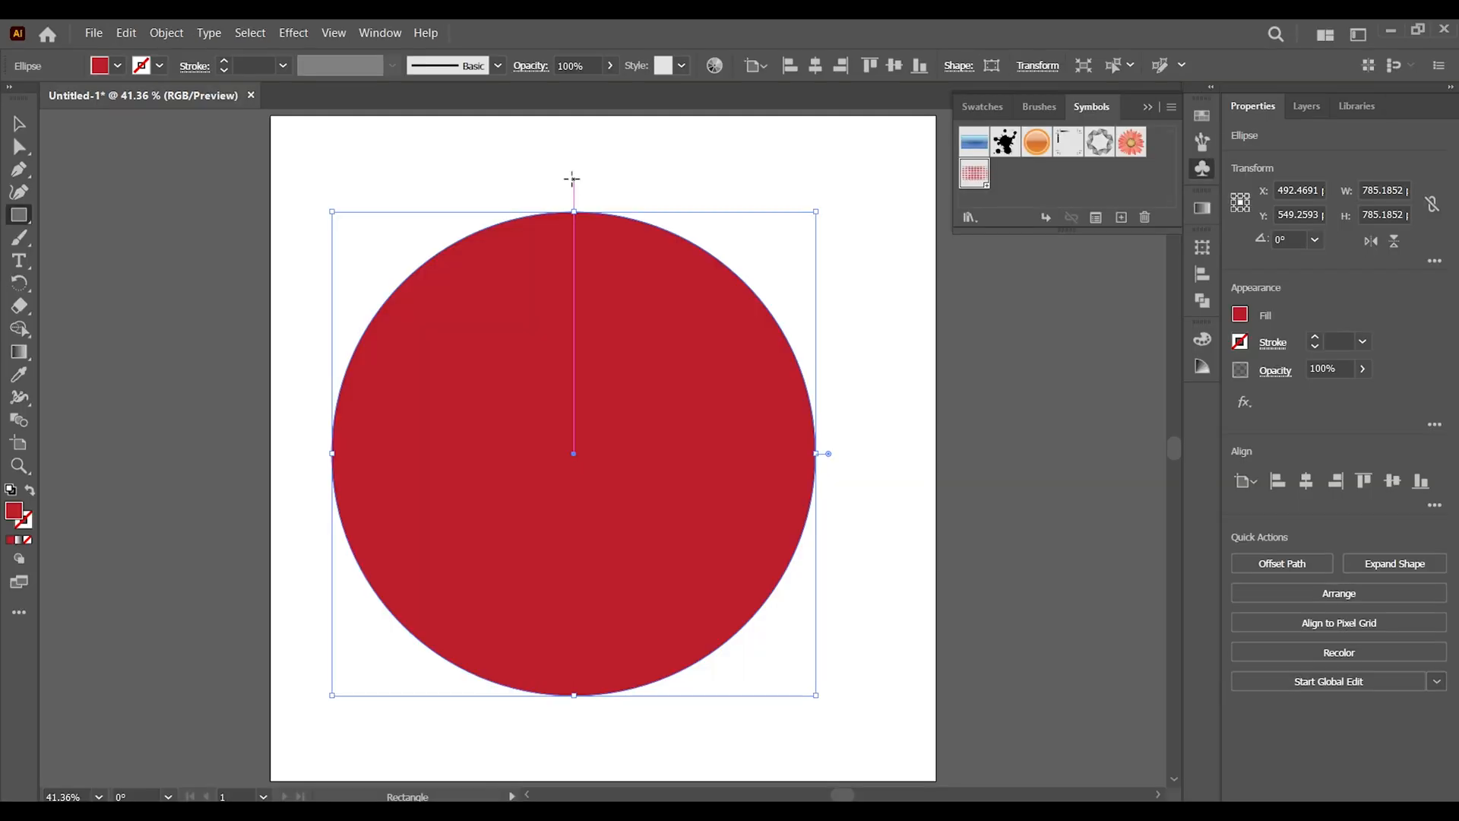
drag(867, 266, 1045, 748)
drag(691, 499, 840, 758)
Step: Subtract the rectangle from the circle with Minus Front, leaving the left half circle
click(19, 123)
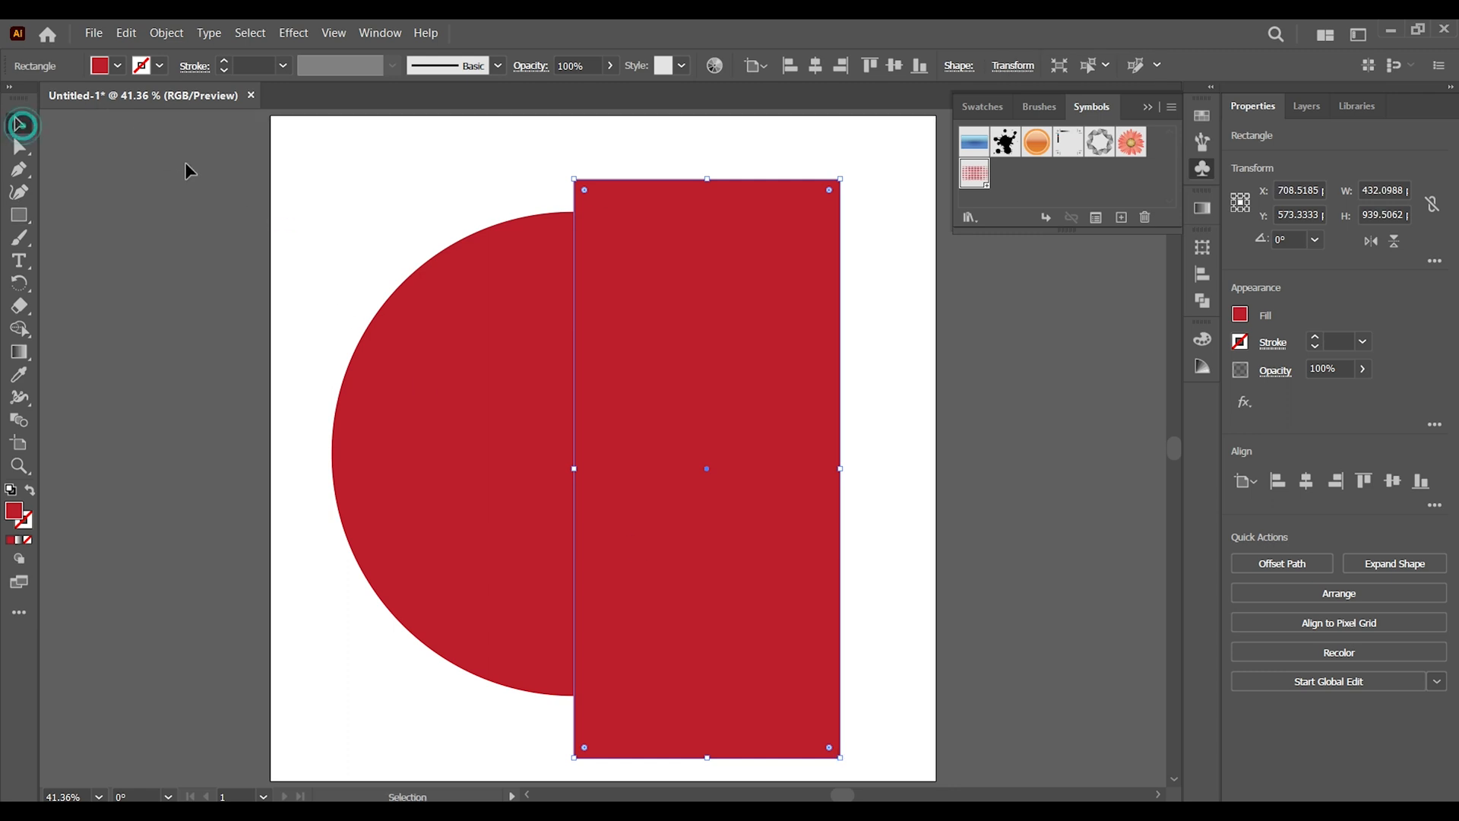
shift+click(482, 290)
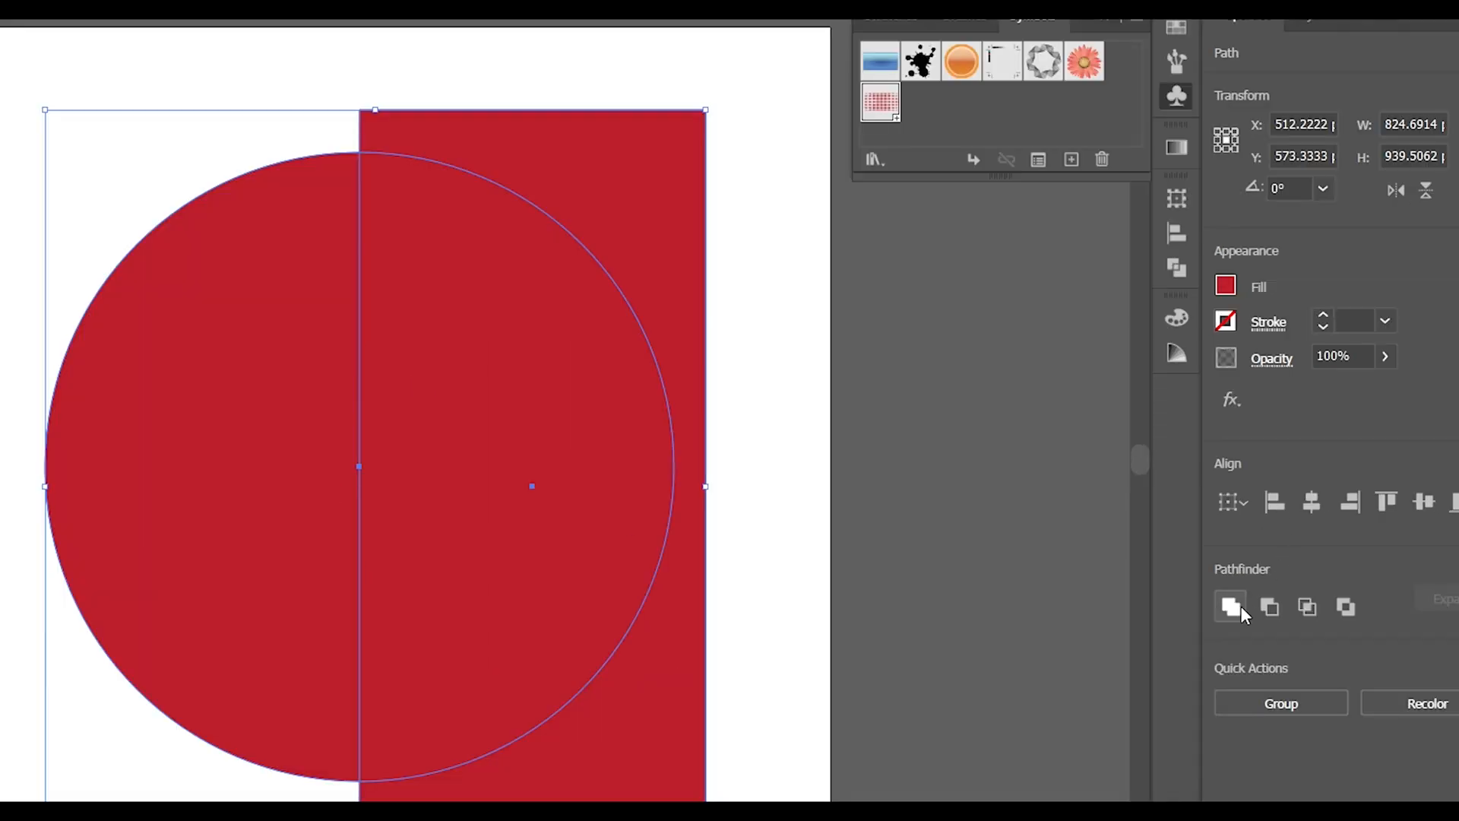
click(1266, 605)
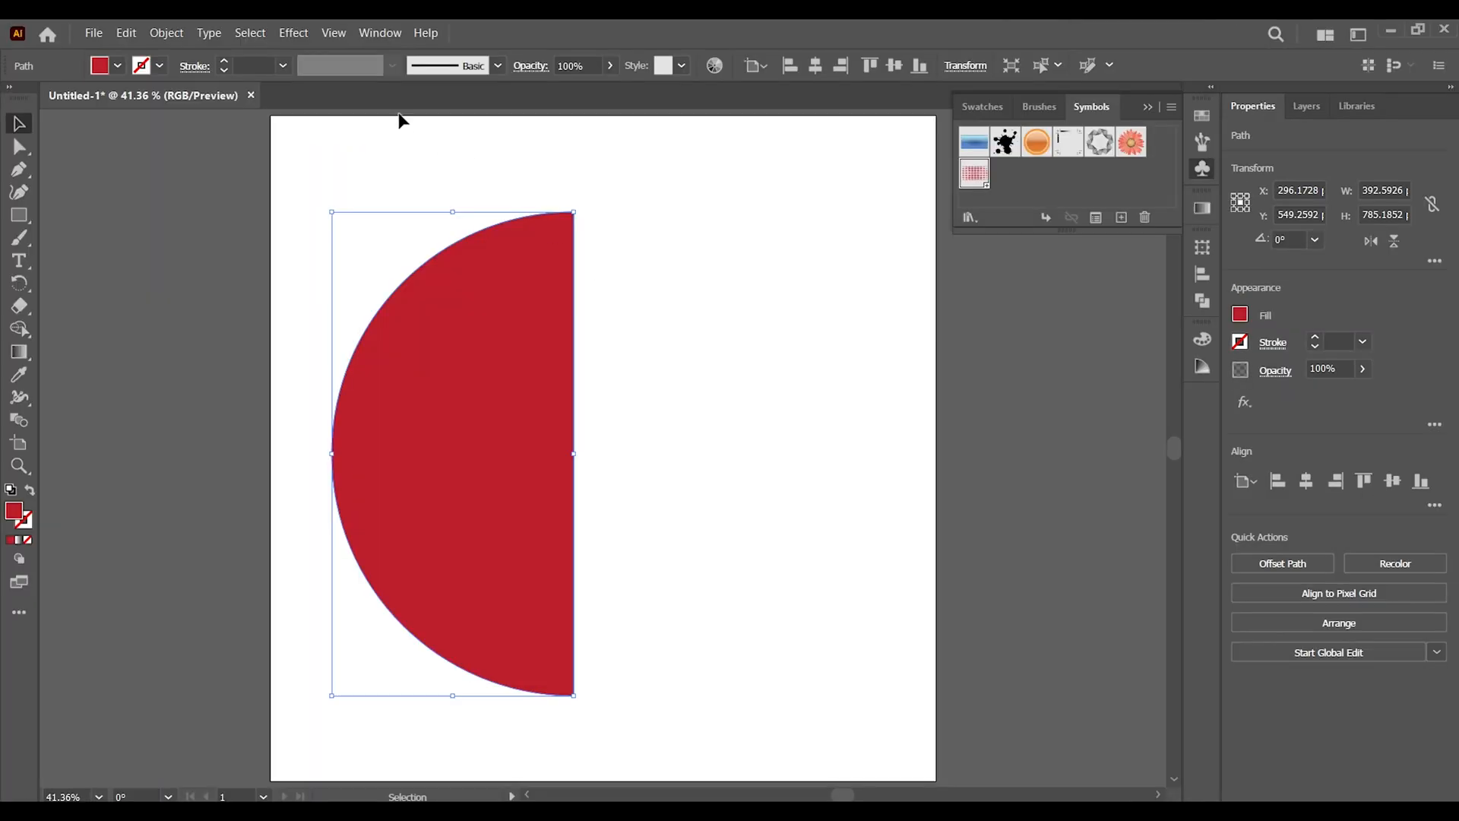
Step: Apply the 3D Revolve (Classic) effect to the half circle, with the offset measured from the Right Edge
click(304, 34)
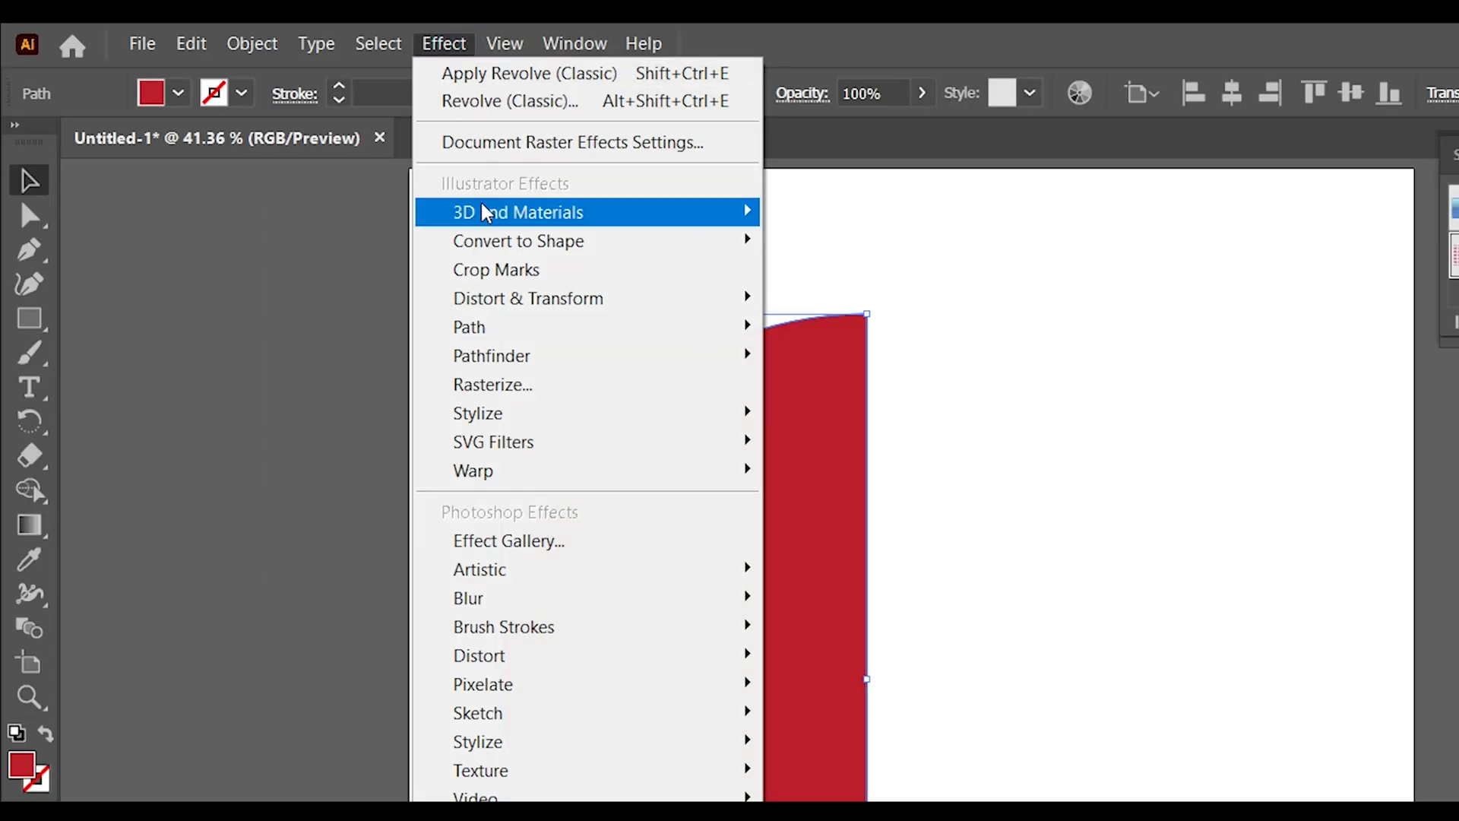
mouse_move(486, 213)
mouse_move(901, 348)
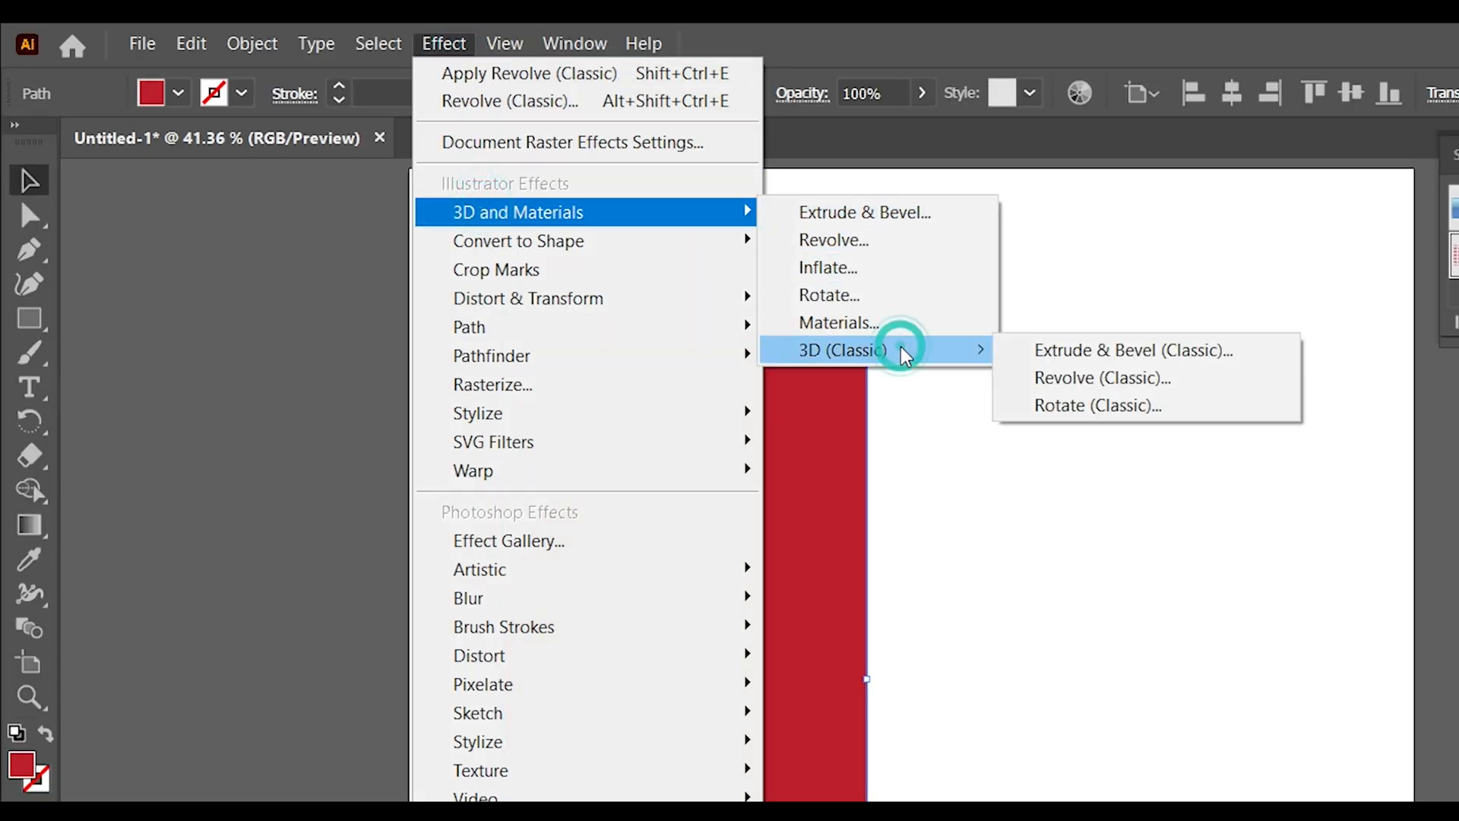
click(1140, 378)
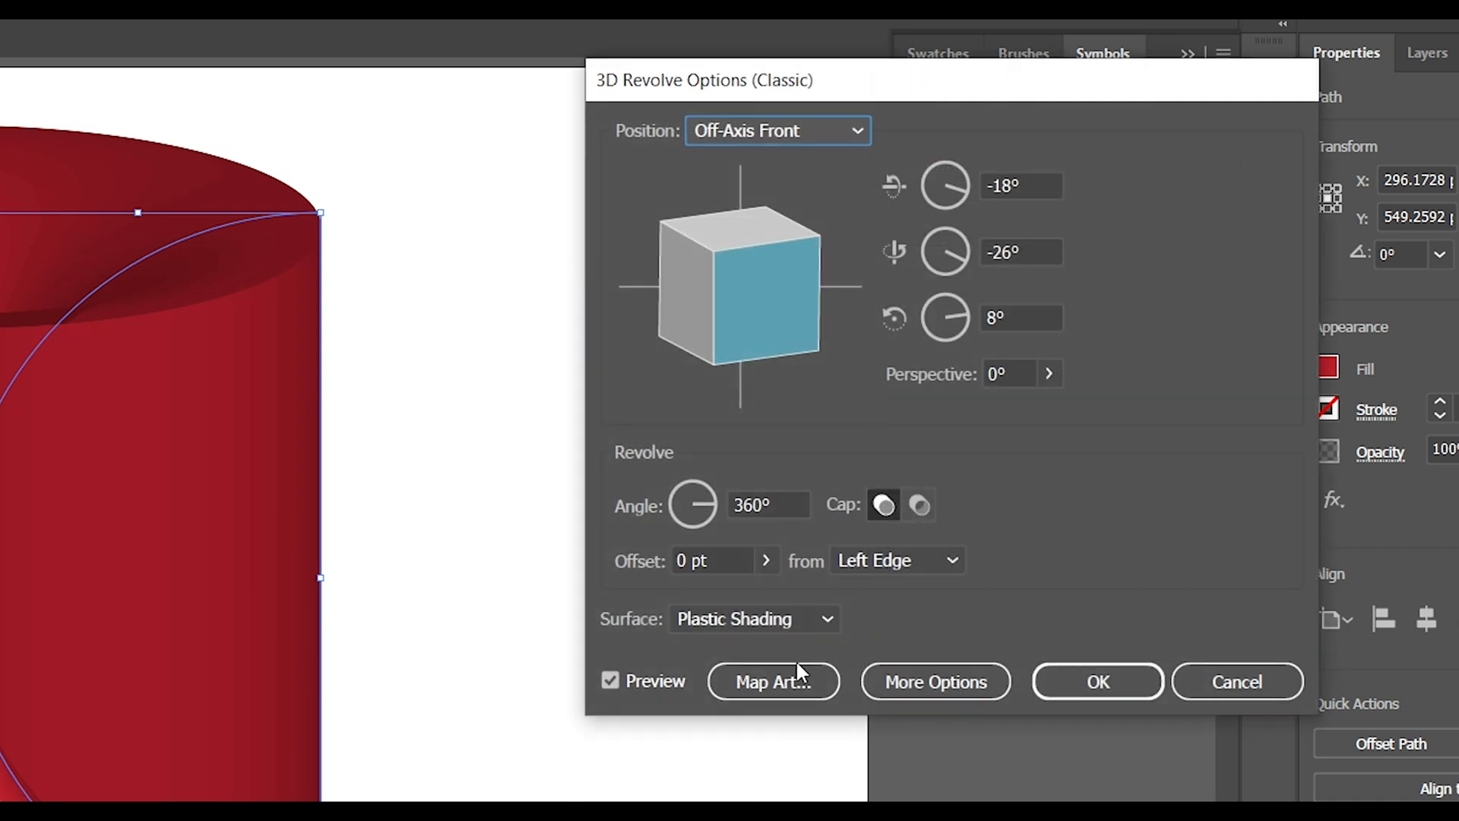
click(912, 559)
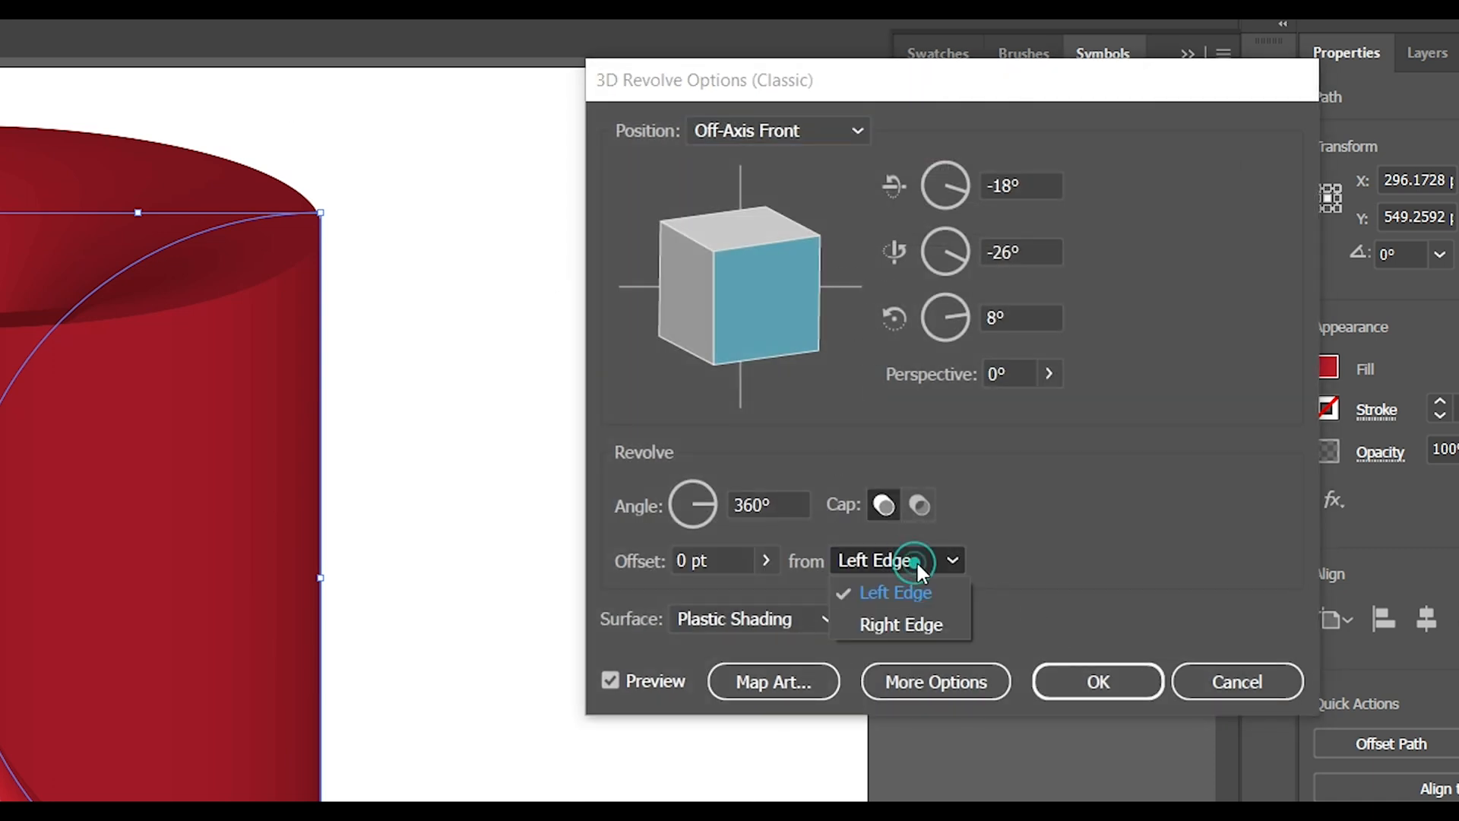
click(918, 624)
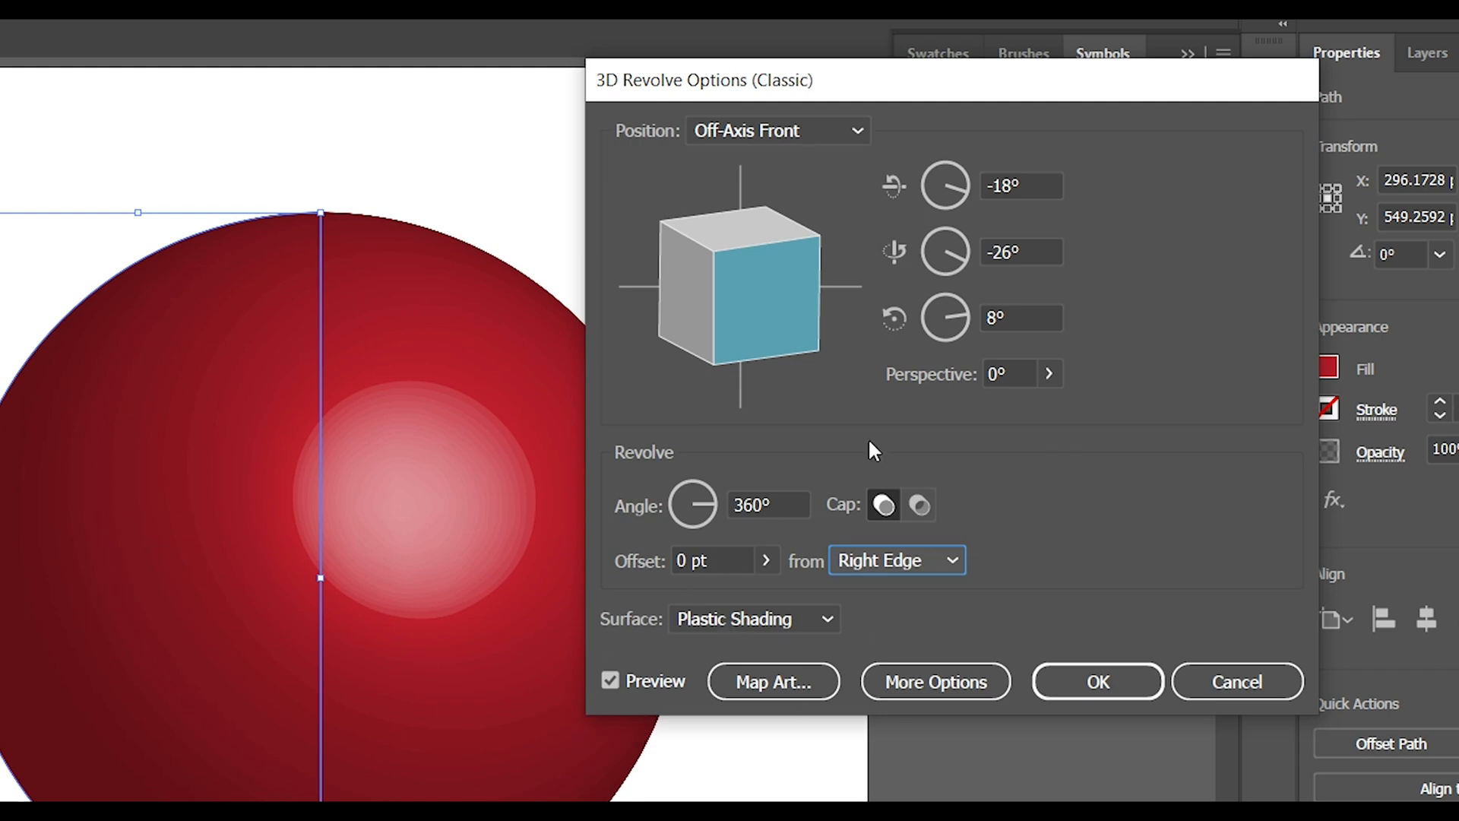
Step: Map New Symbol onto the sphere's surface, enlarge it over the gray visible area, and enable Invisible Geometry
click(812, 687)
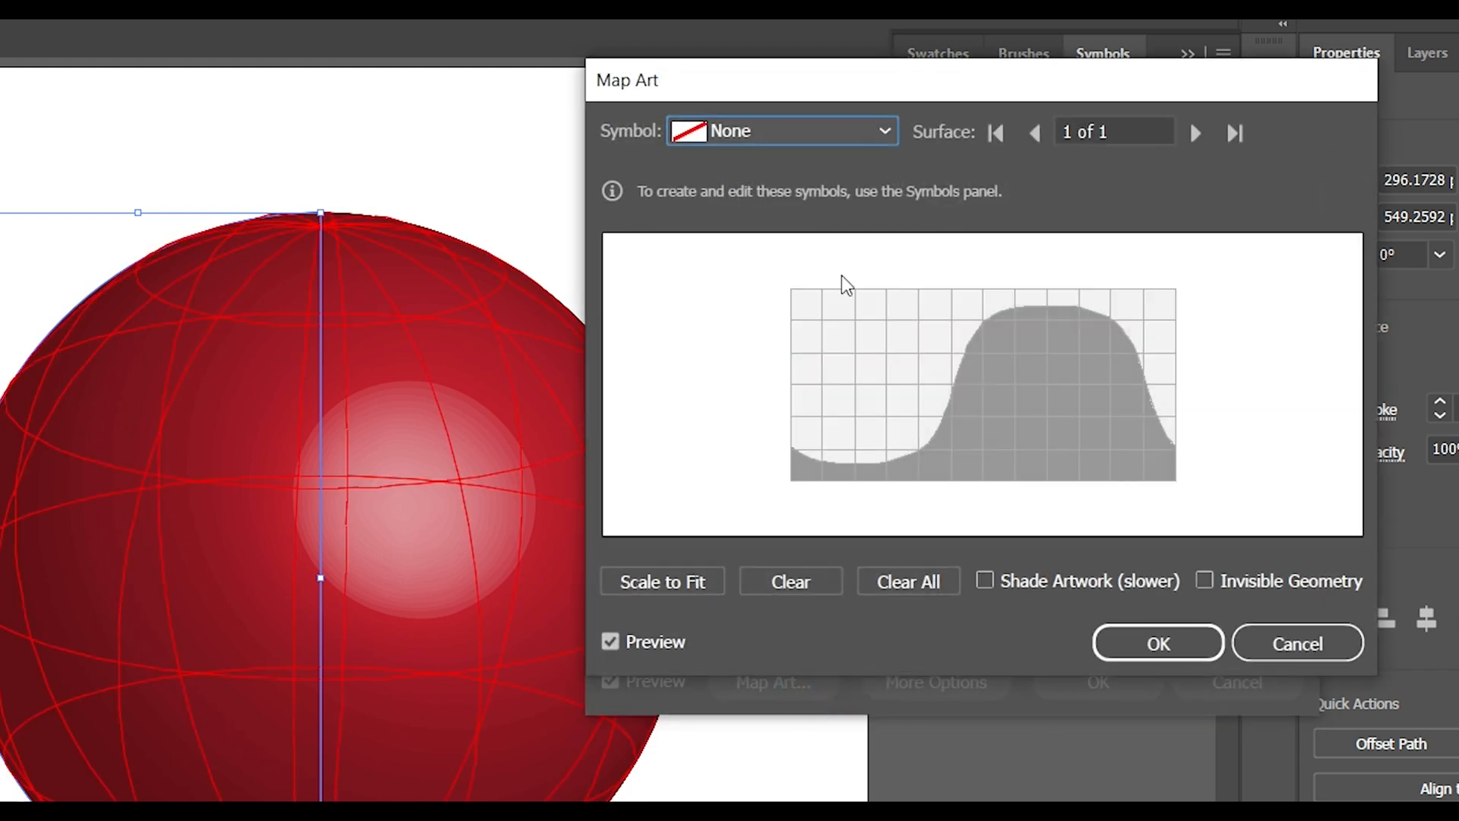
click(857, 136)
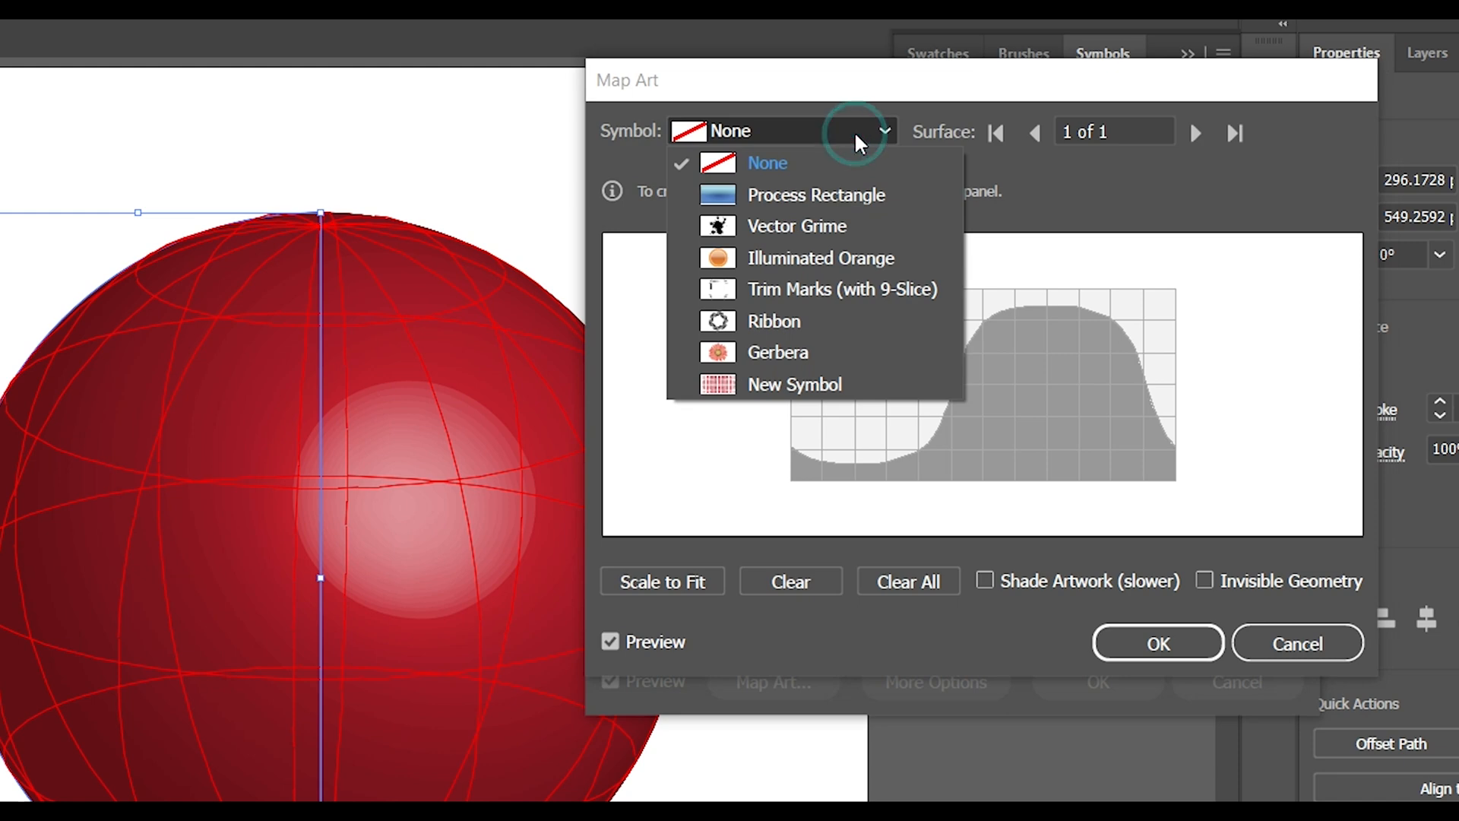
click(795, 383)
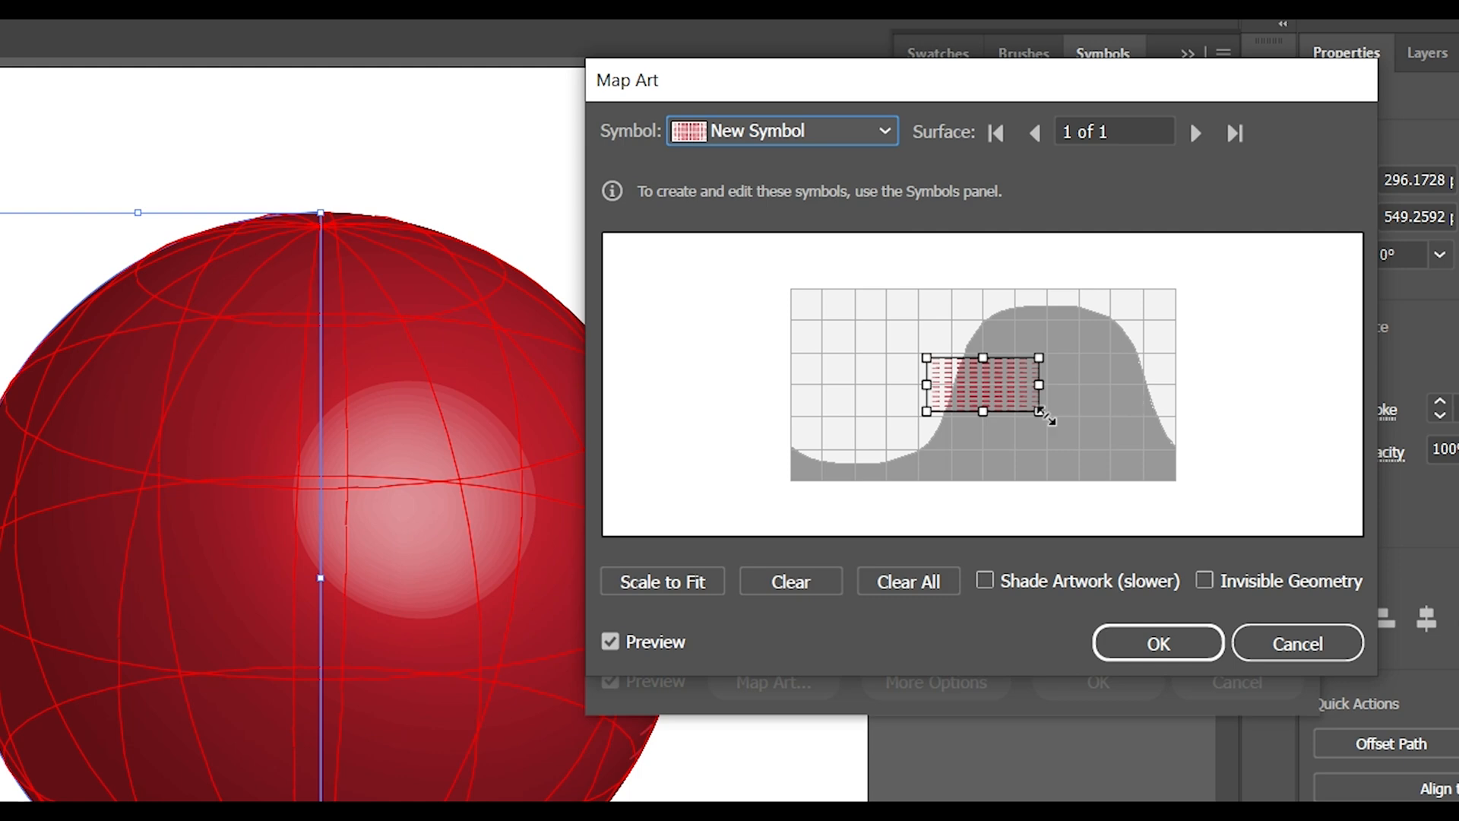
drag(1040, 411, 1186, 483)
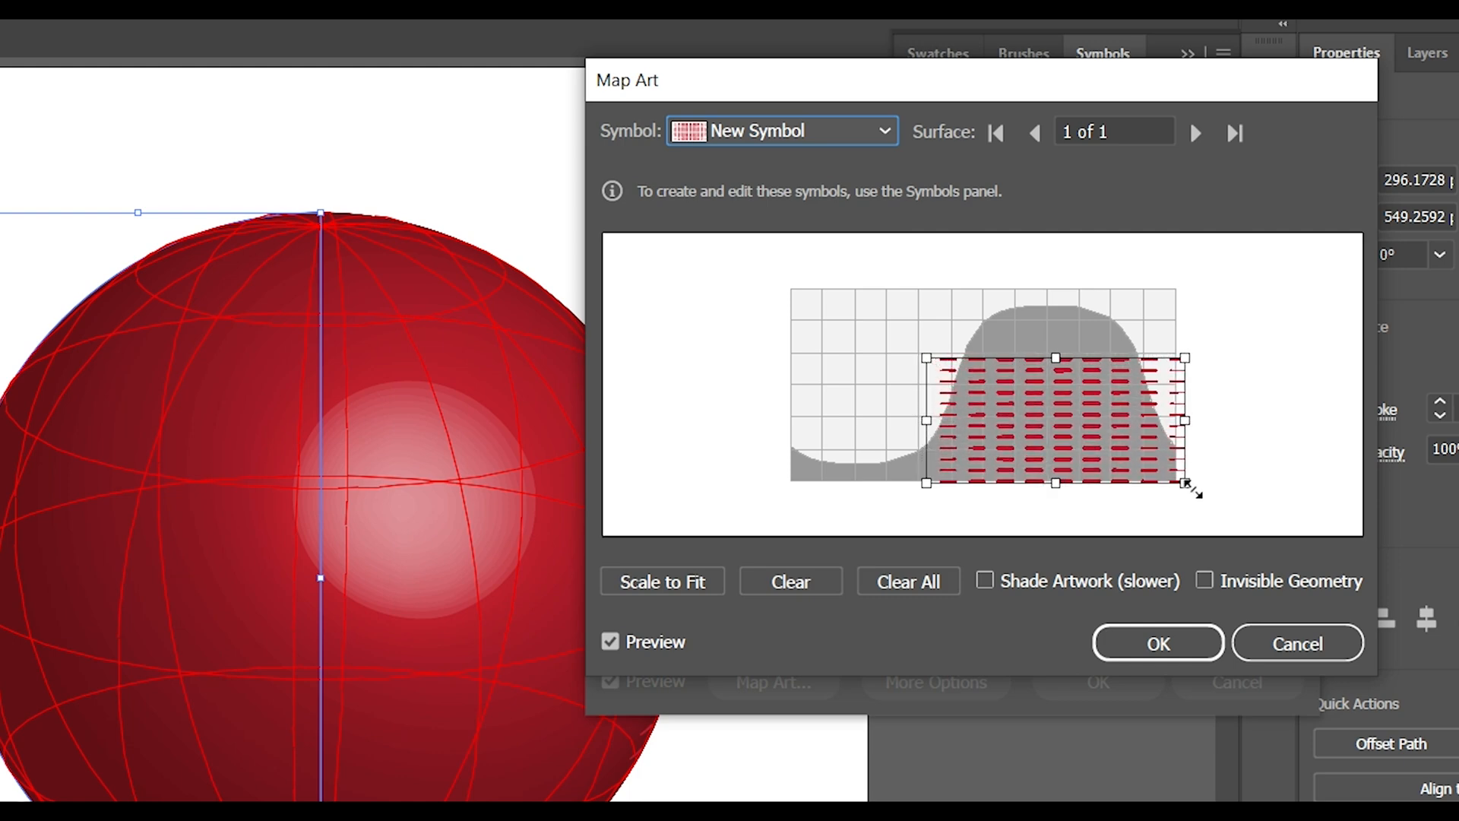
drag(1064, 357, 1061, 306)
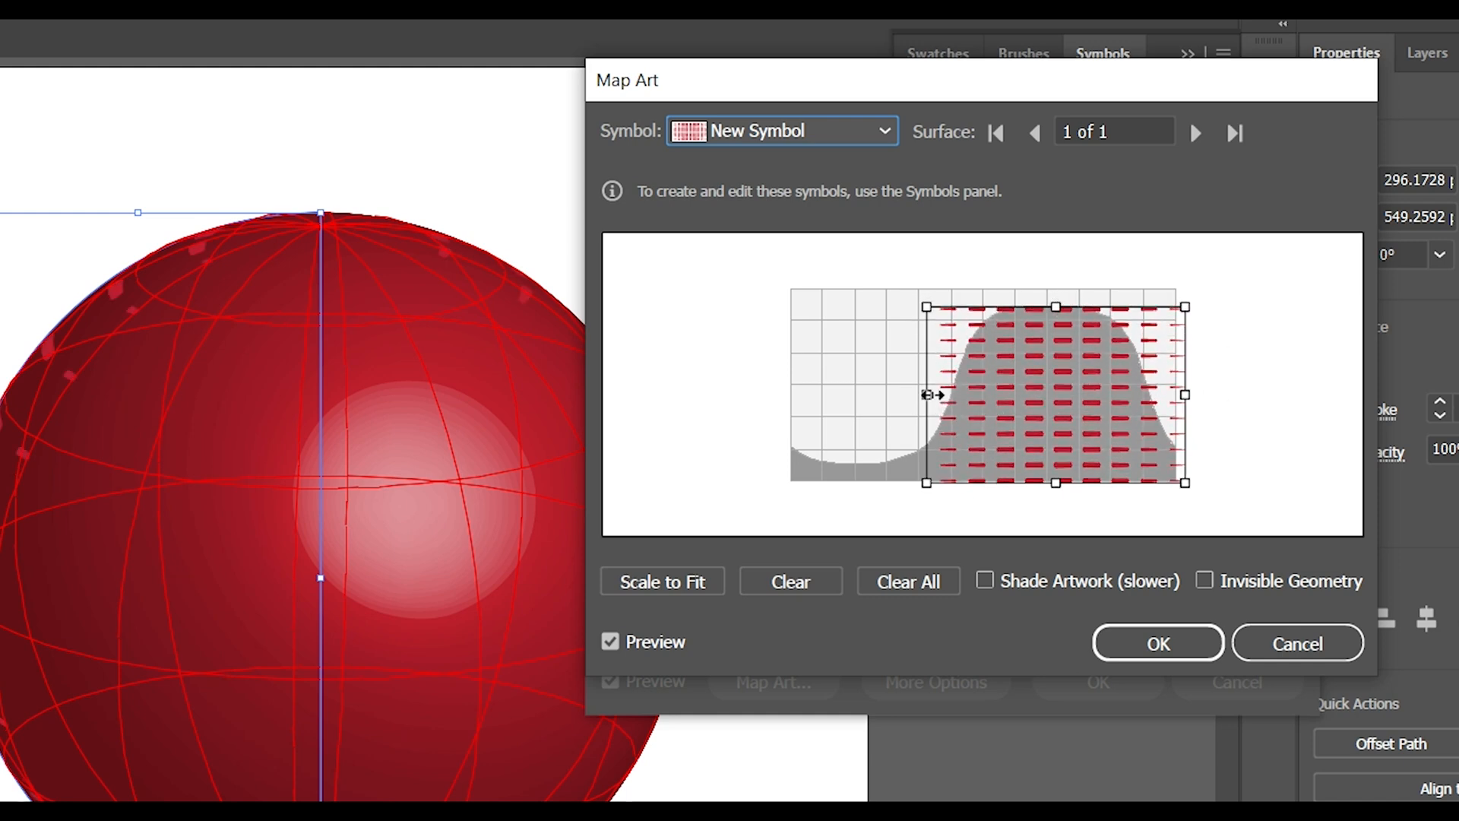
drag(928, 394, 954, 385)
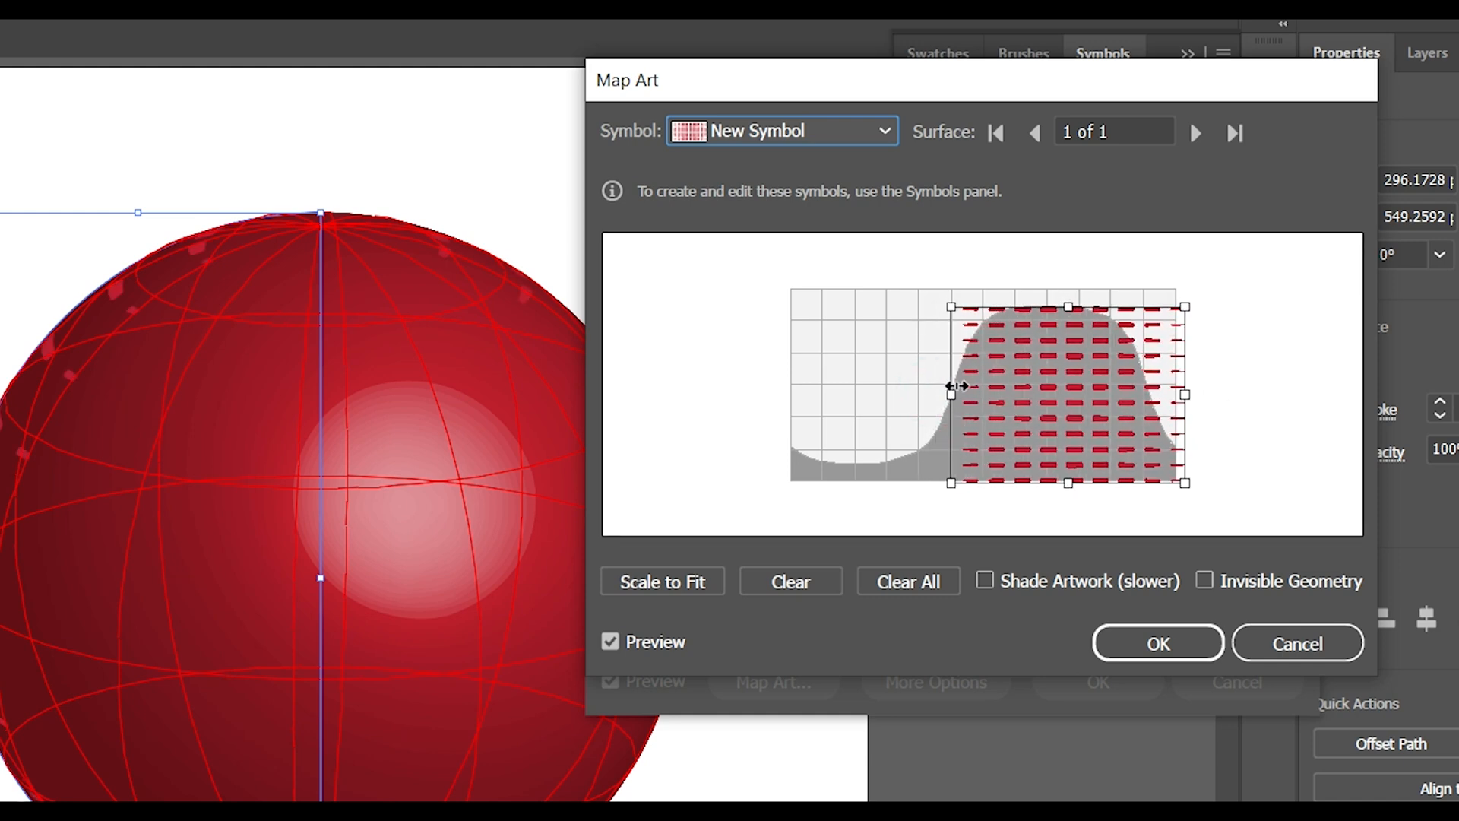
click(1205, 582)
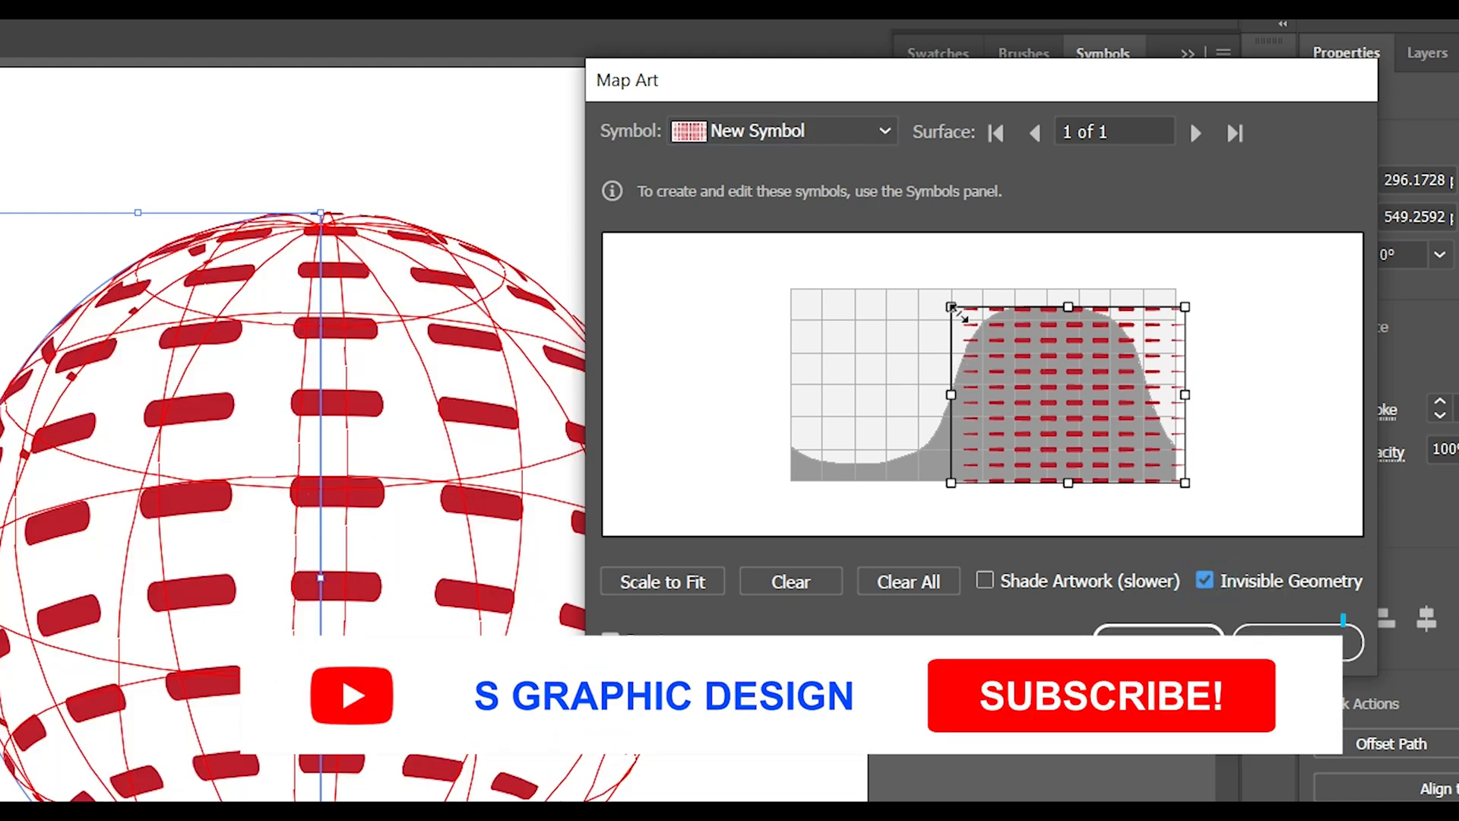
Step: Shrink the mapped symbol so it covers only the right half of the gray visible area, within the surface grid
drag(951, 307, 1036, 306)
click(1197, 498)
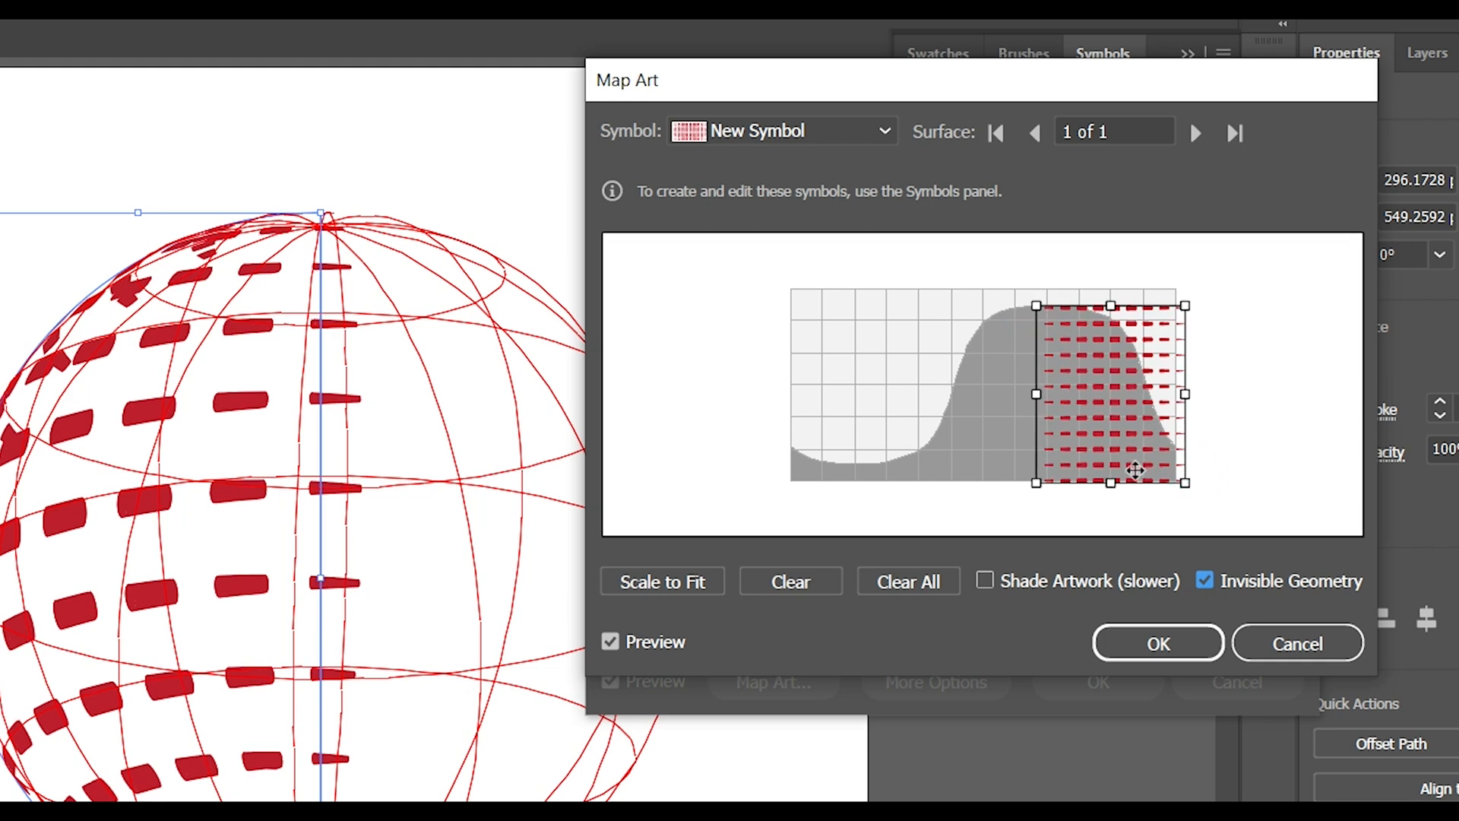
drag(1186, 483, 1179, 468)
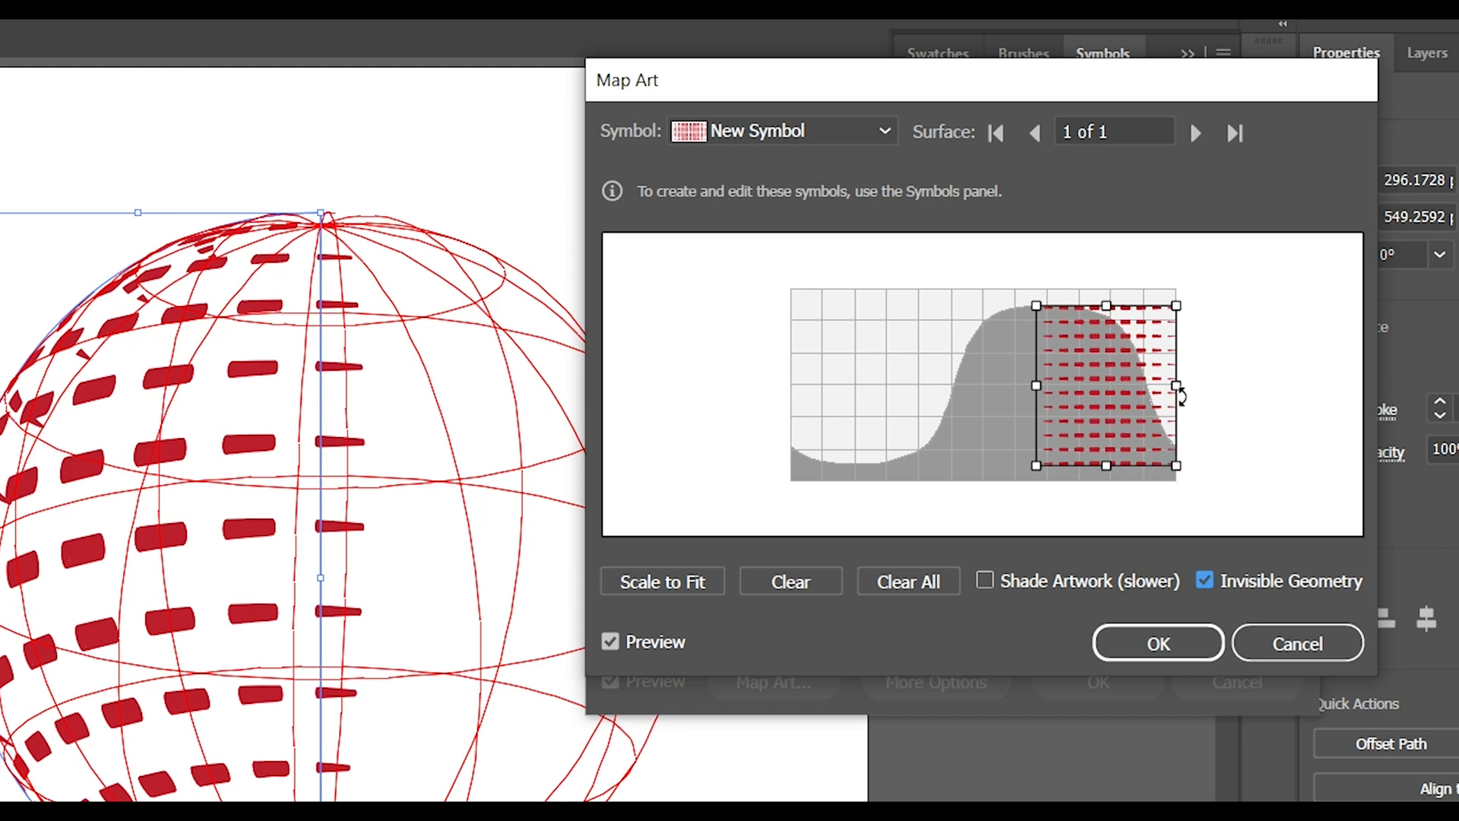
drag(1178, 385, 1166, 386)
click(1164, 387)
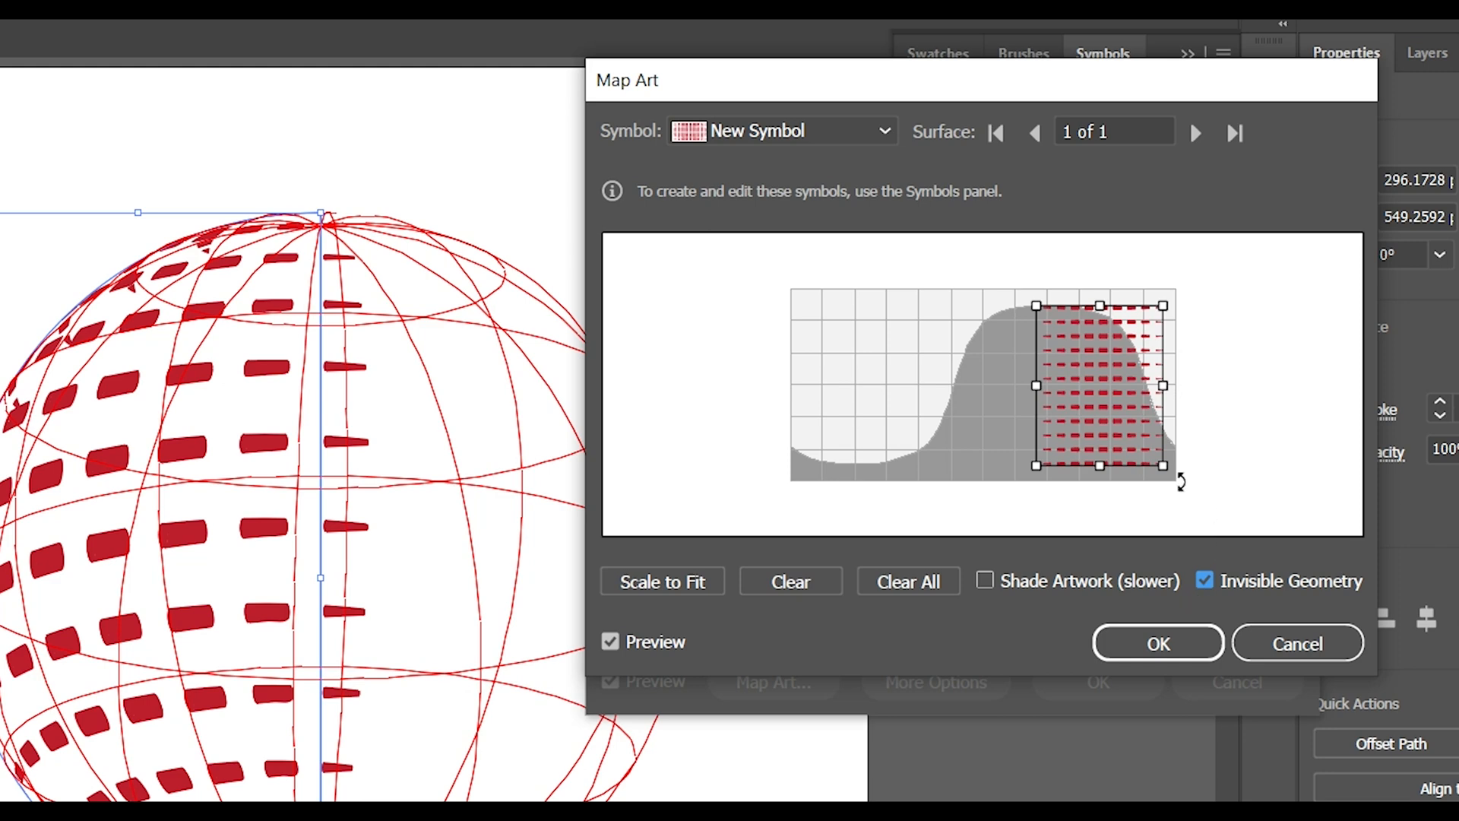
Step: Rotate the mapped symbol clockwise so the dashes slant around the sphere, and apply the map art and revolve effect
drag(1170, 473, 1175, 513)
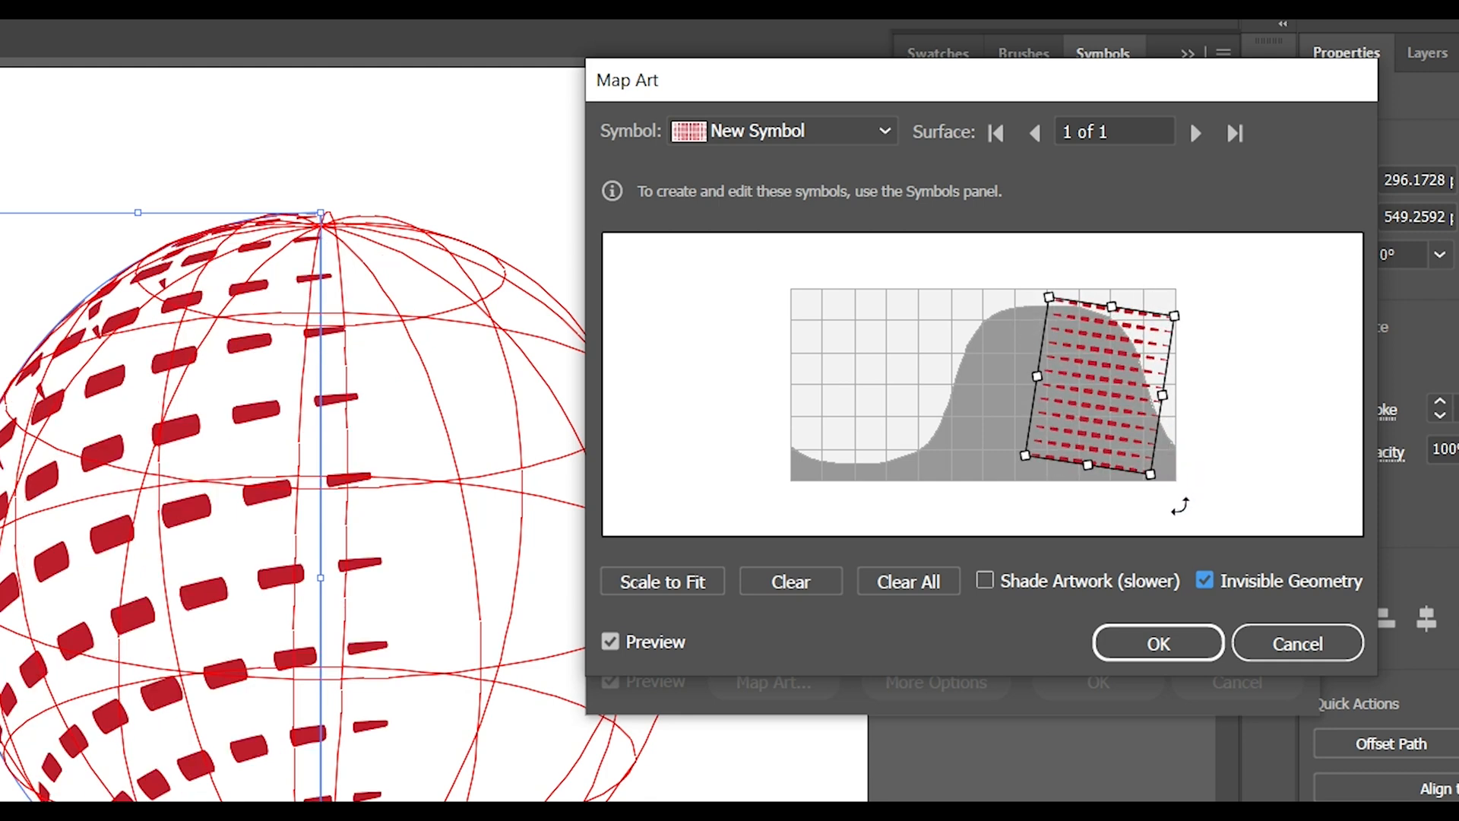
click(1185, 488)
drag(1163, 480, 1138, 496)
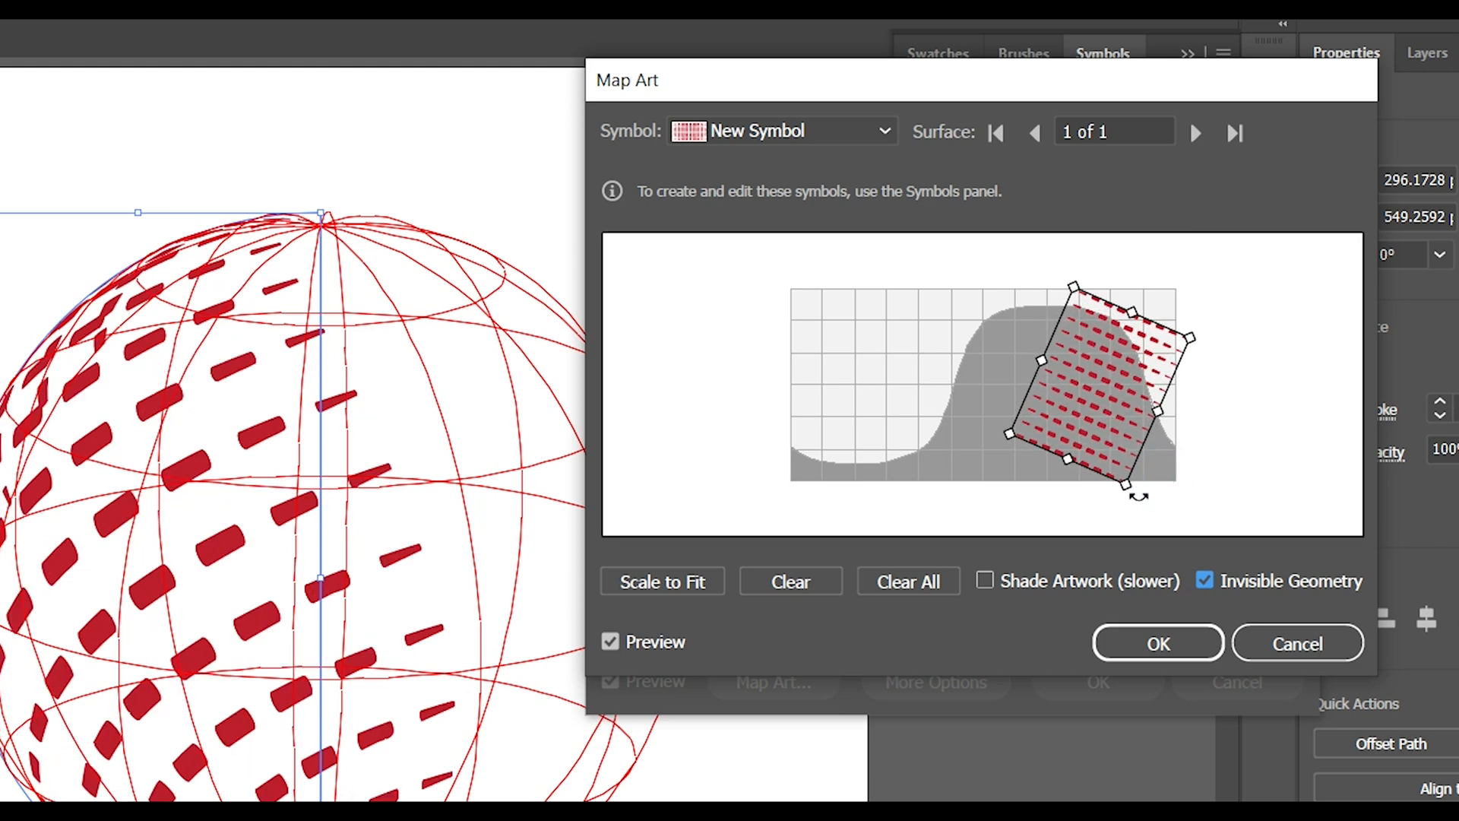
click(1128, 646)
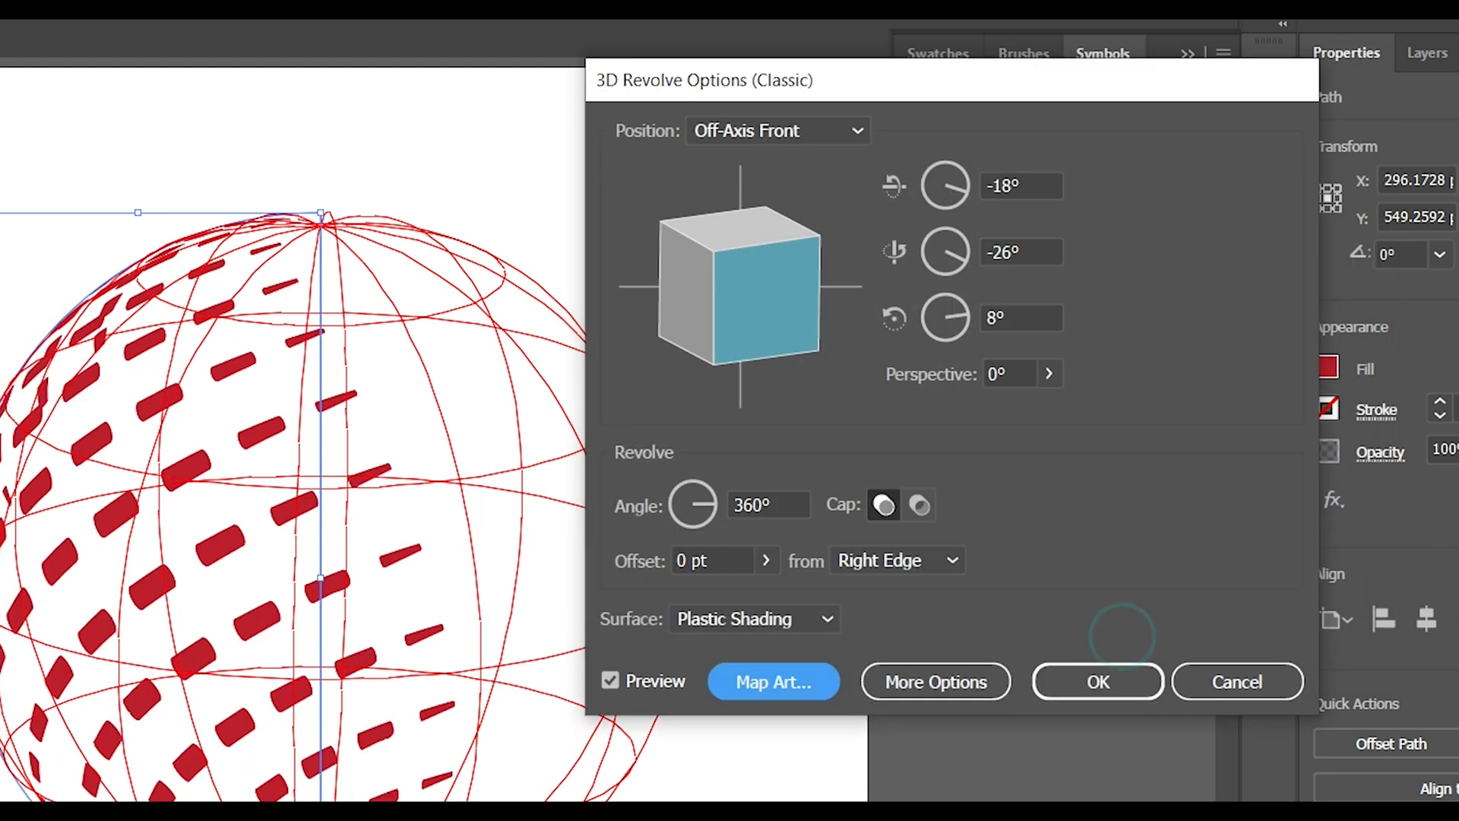
click(1102, 686)
click(893, 685)
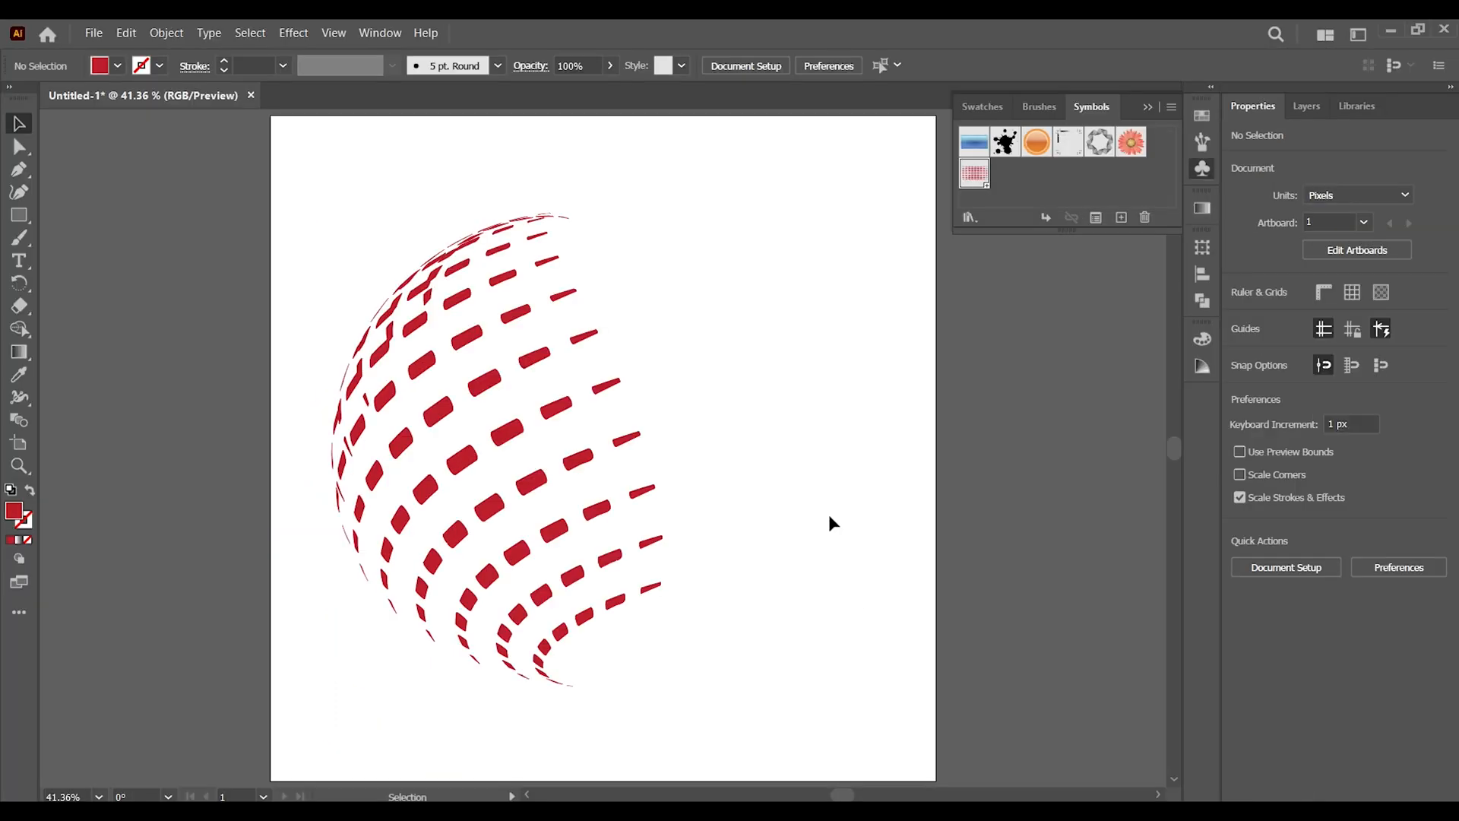
Step: Move the dashed globe slightly up on the artboard and expand its appearance
key(ctrl+minus)
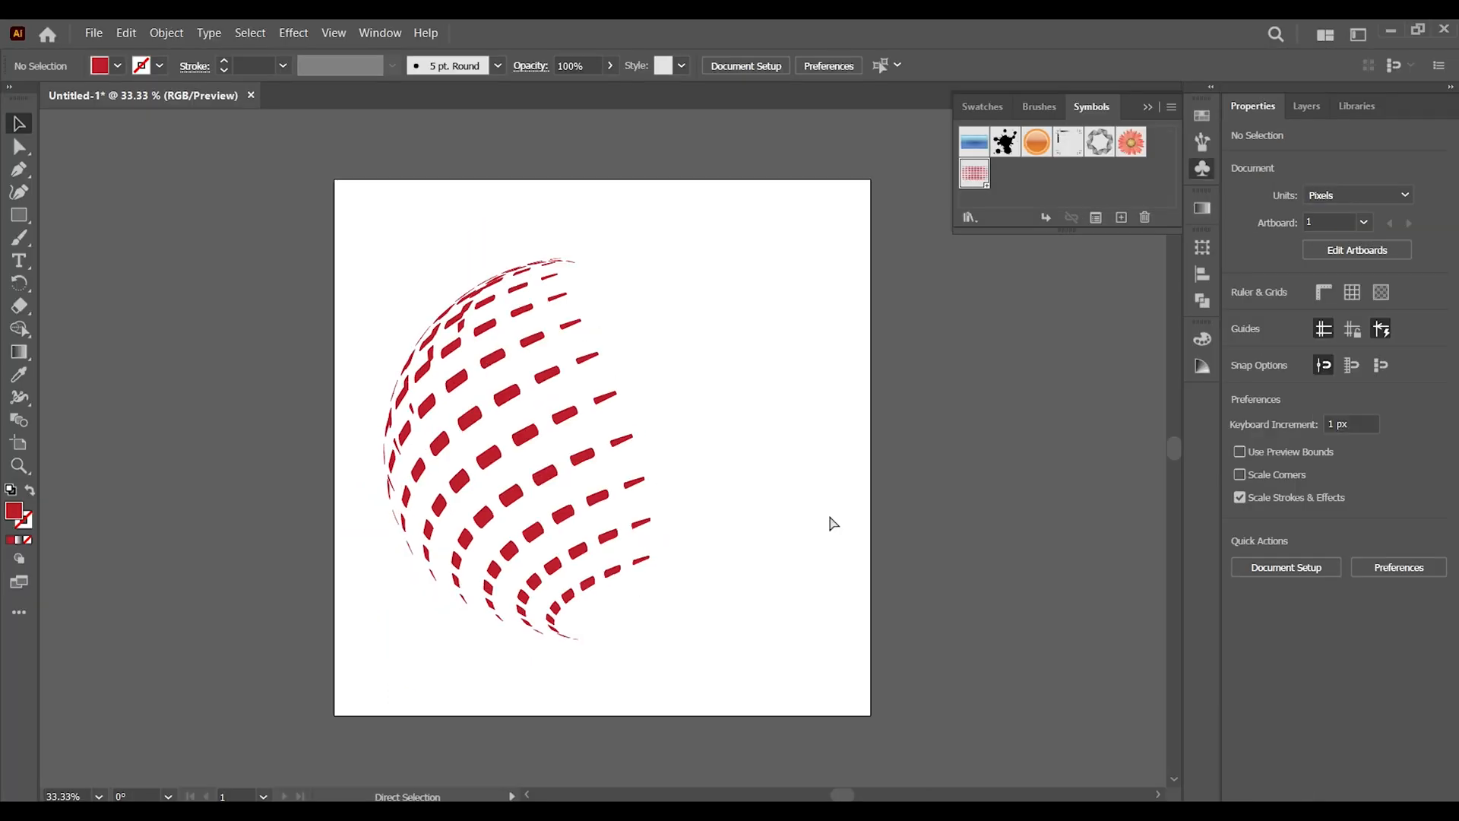
drag(522, 385, 528, 377)
click(742, 489)
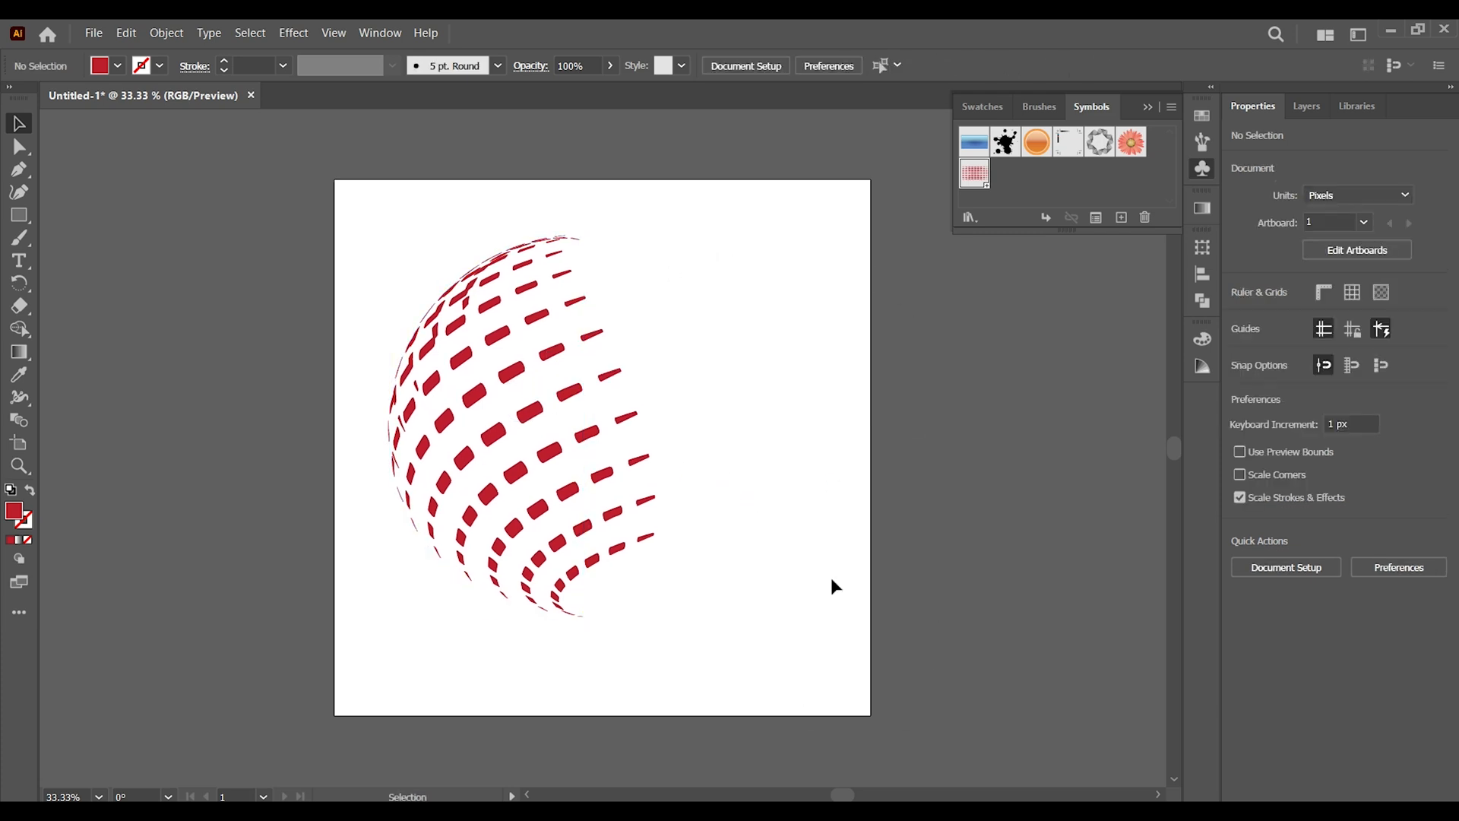
click(532, 414)
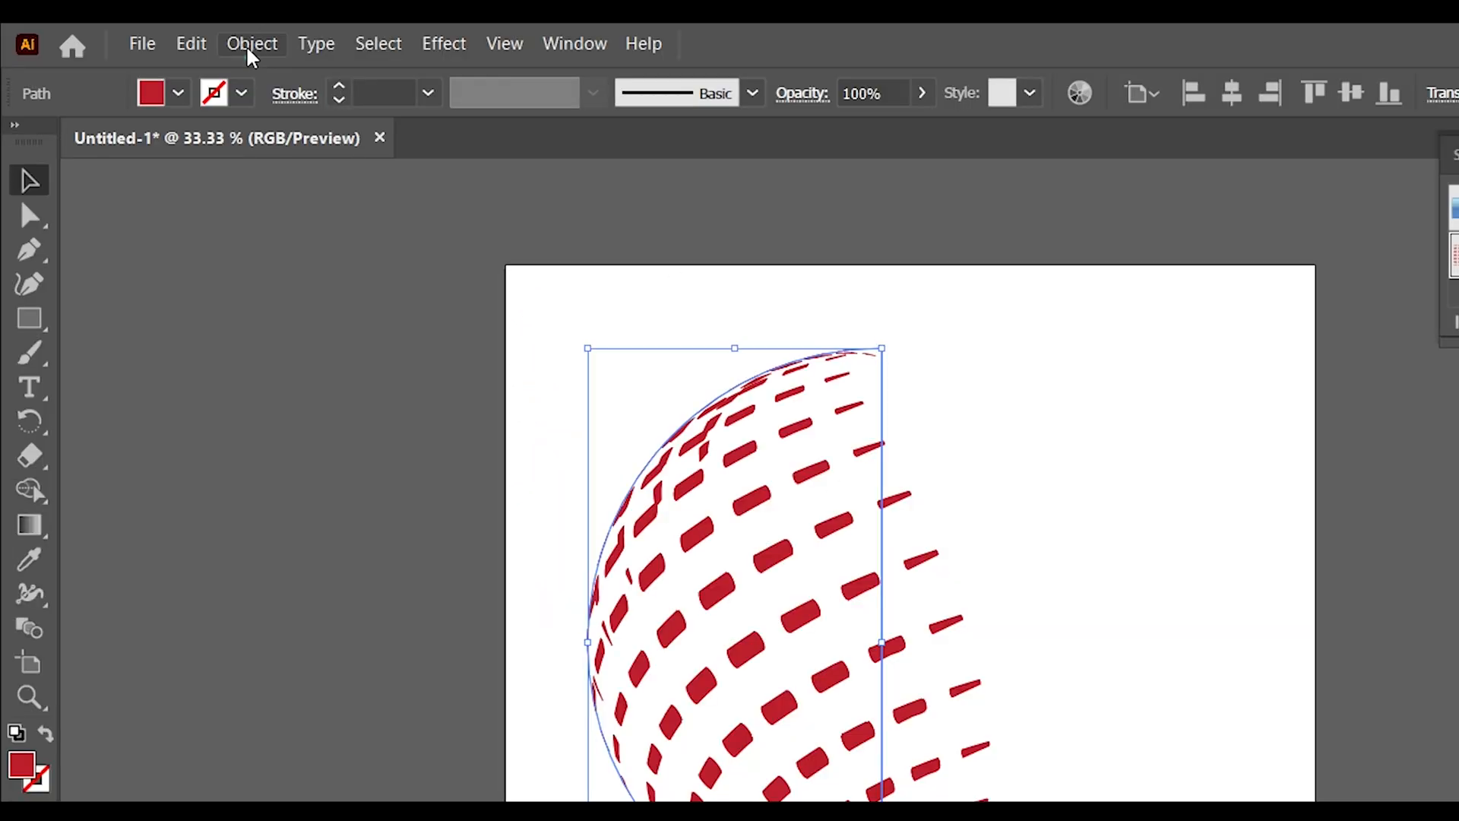
click(250, 44)
click(327, 394)
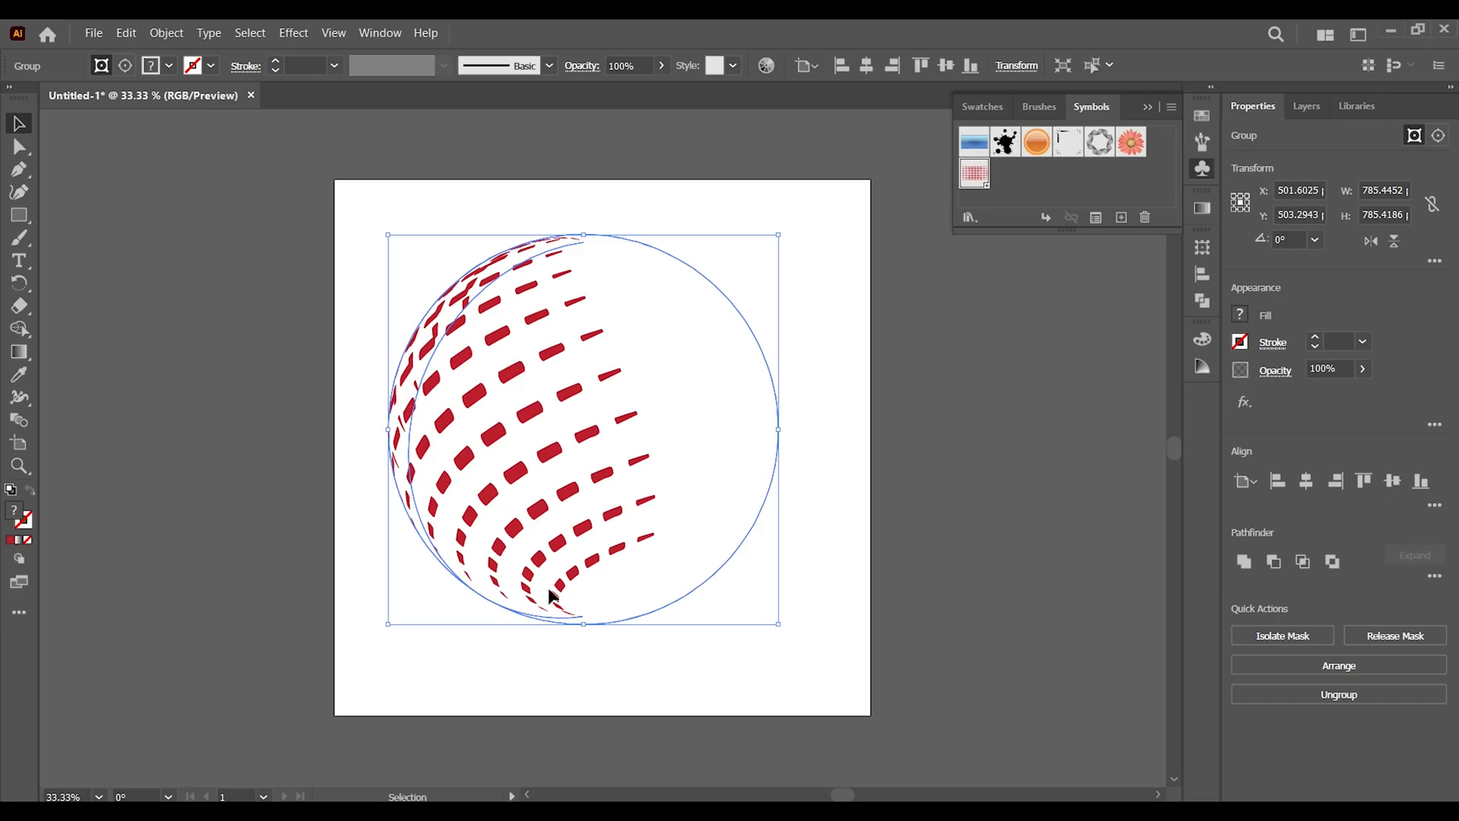
Step: Ungroup the expanded dashed globe
click(551, 595)
click(553, 454)
right_click(552, 454)
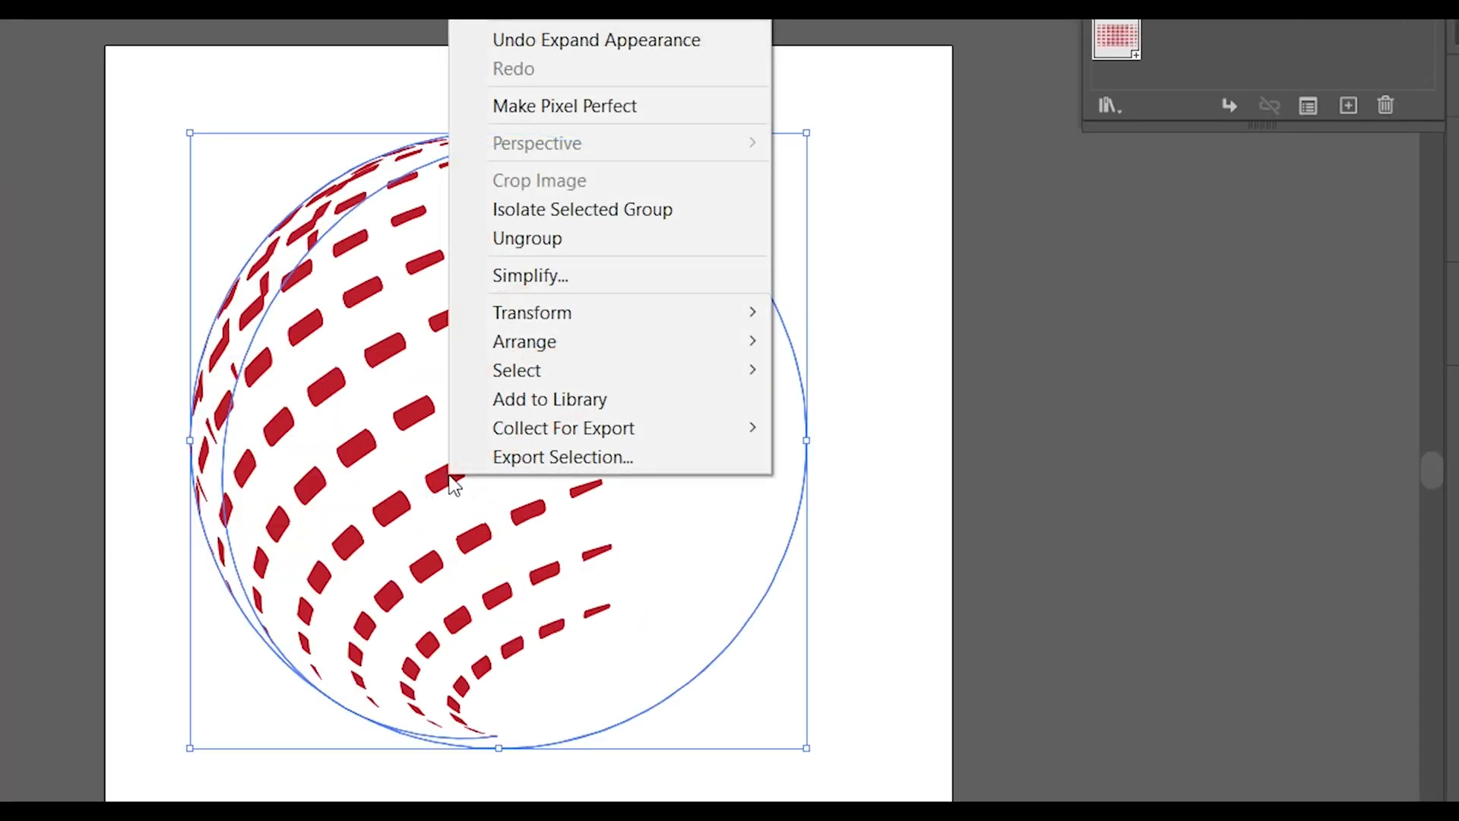
click(544, 237)
click(952, 282)
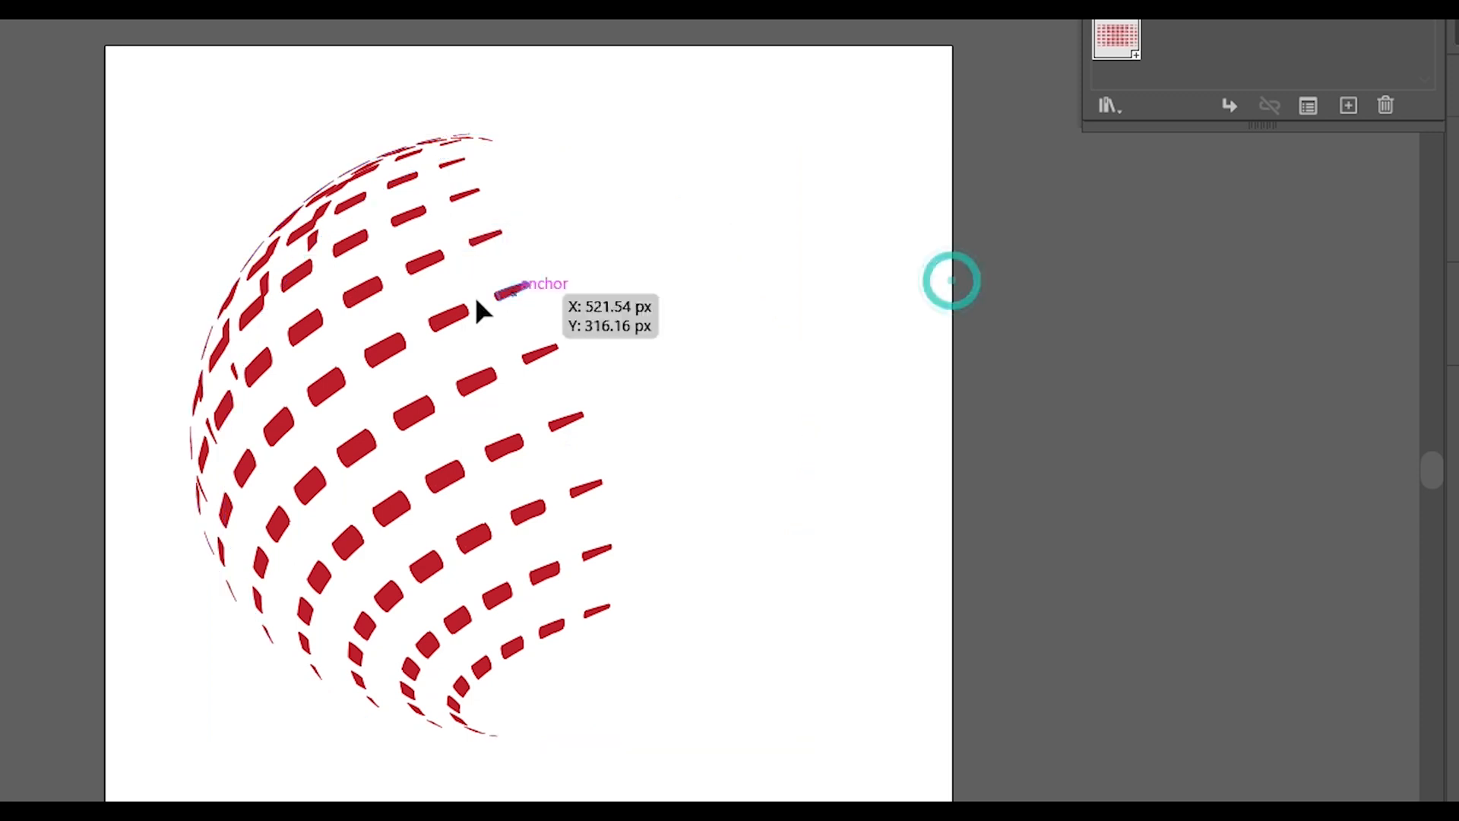
Step: Move the globe slightly down and ungroup it once more into separate clip groups
click(498, 130)
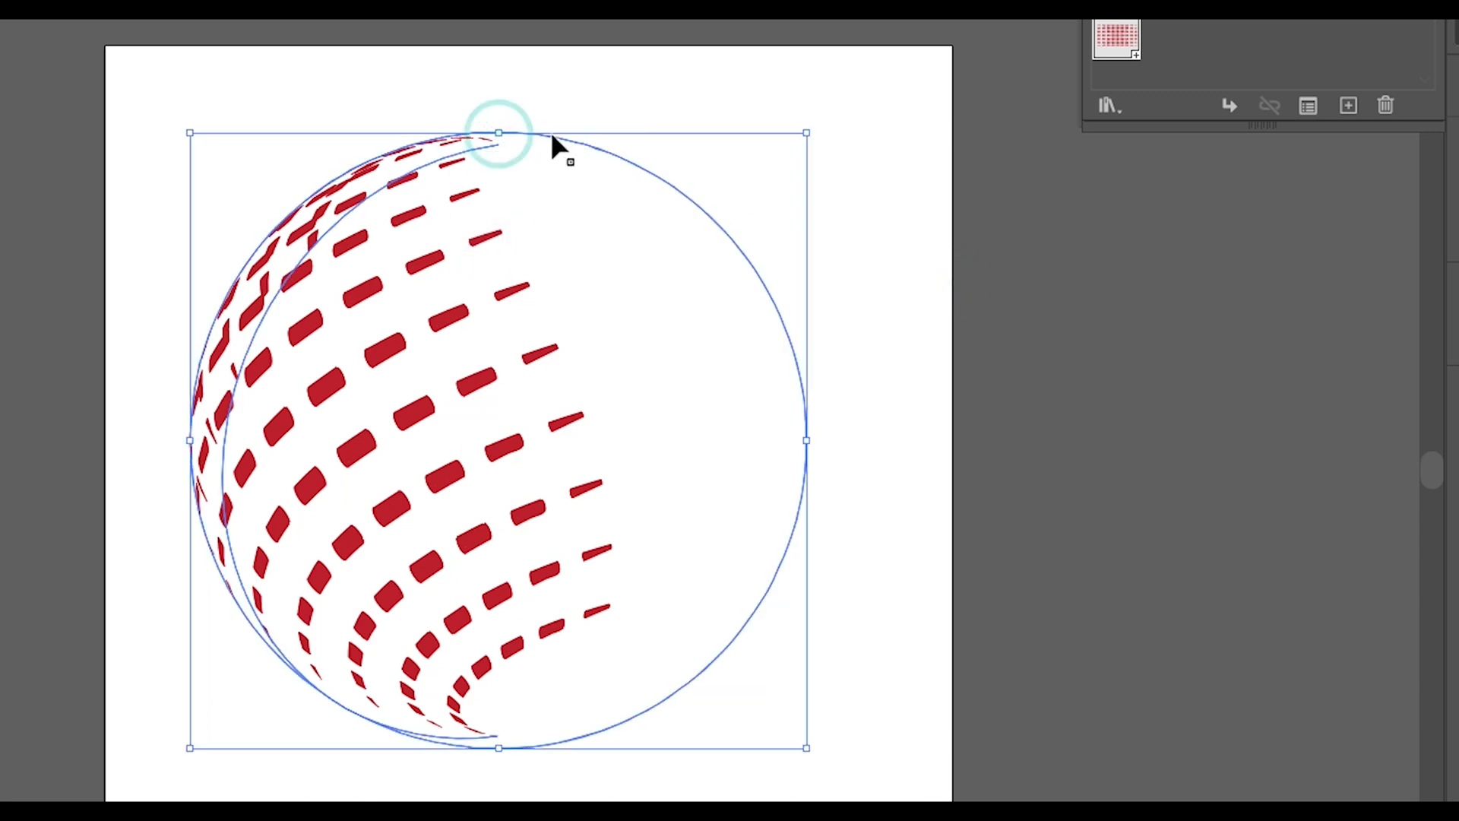
drag(550, 134, 544, 162)
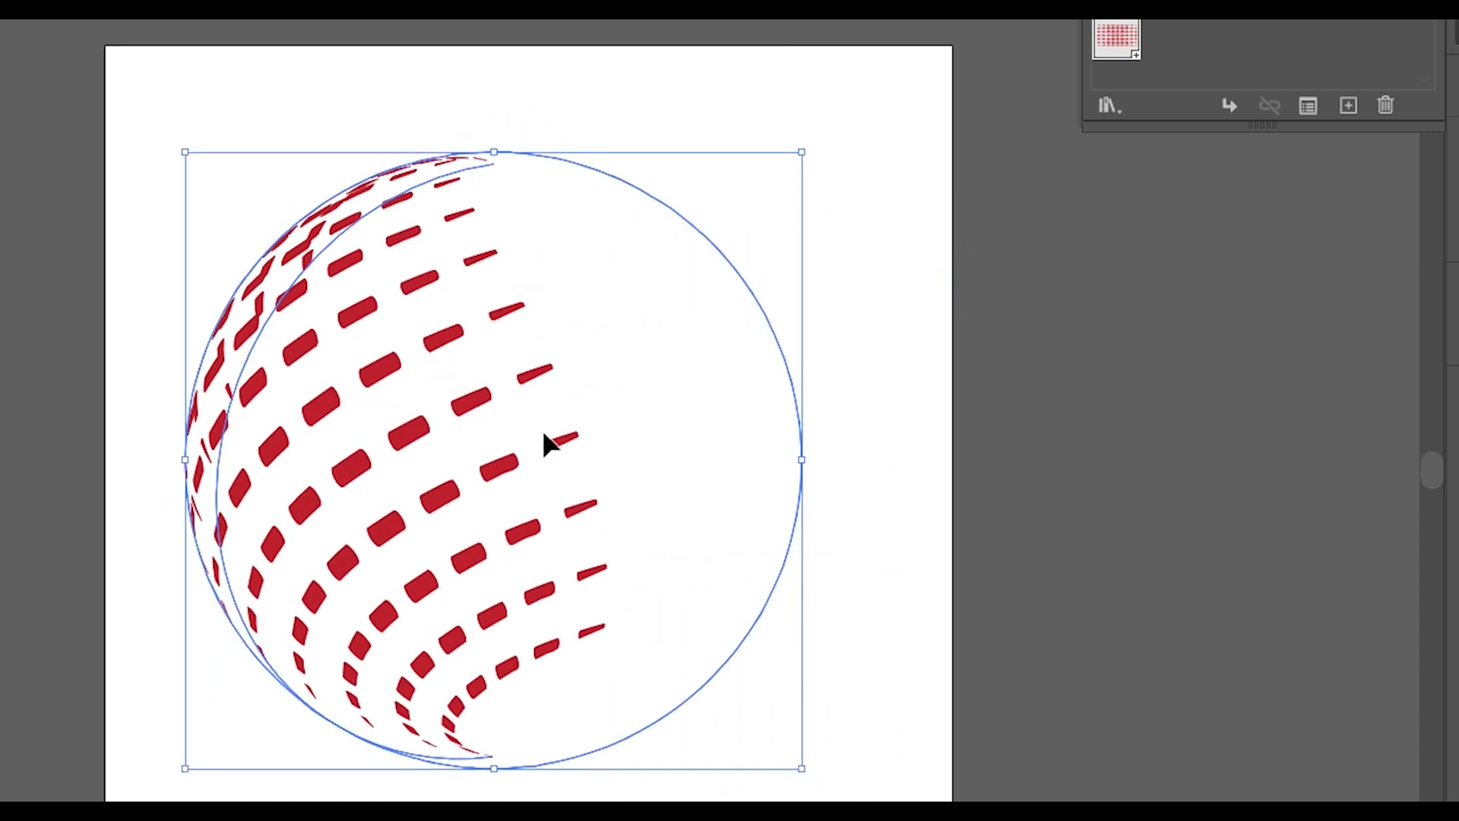
right_click(468, 402)
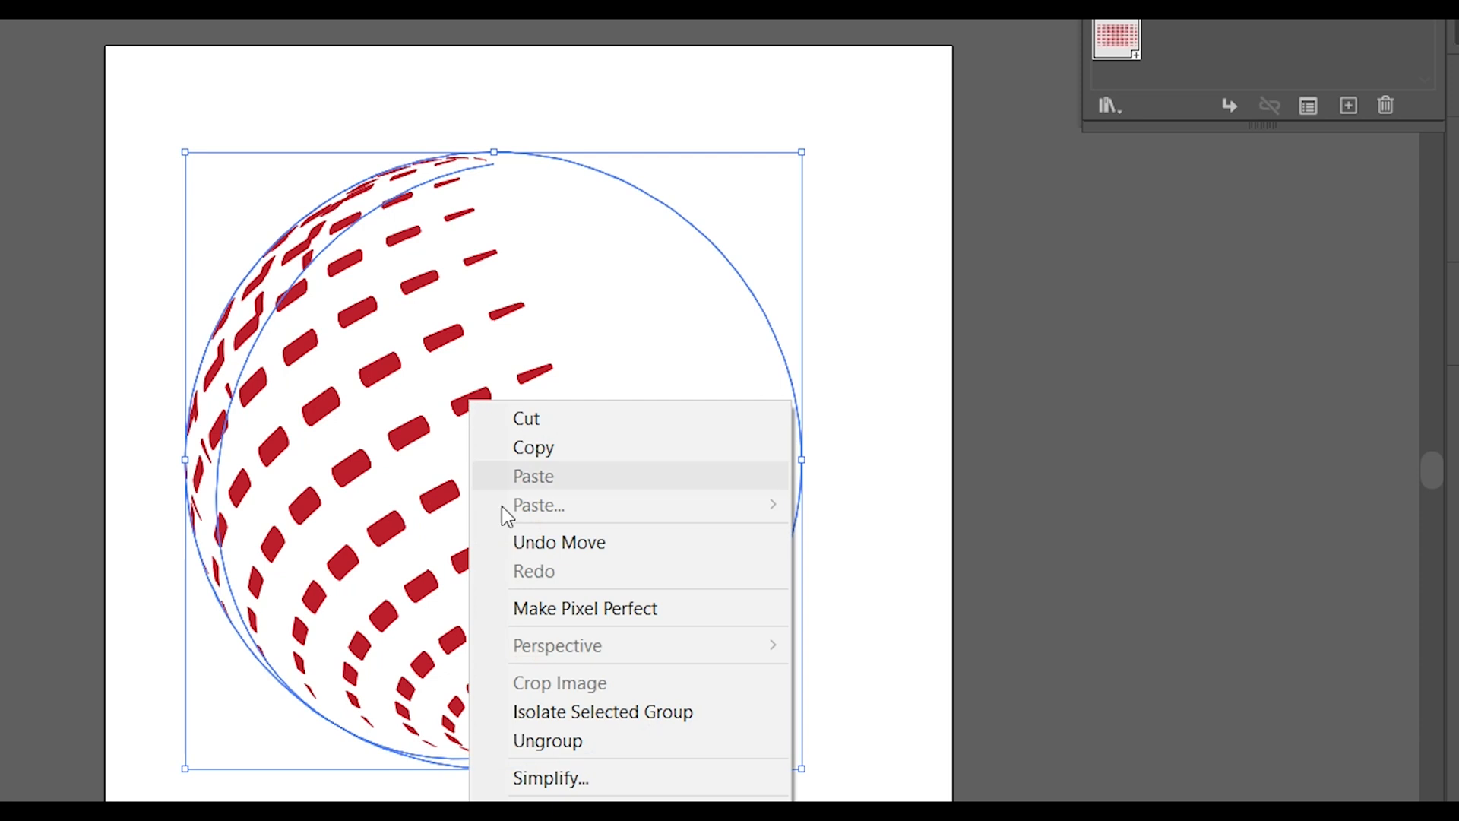
click(600, 742)
click(912, 663)
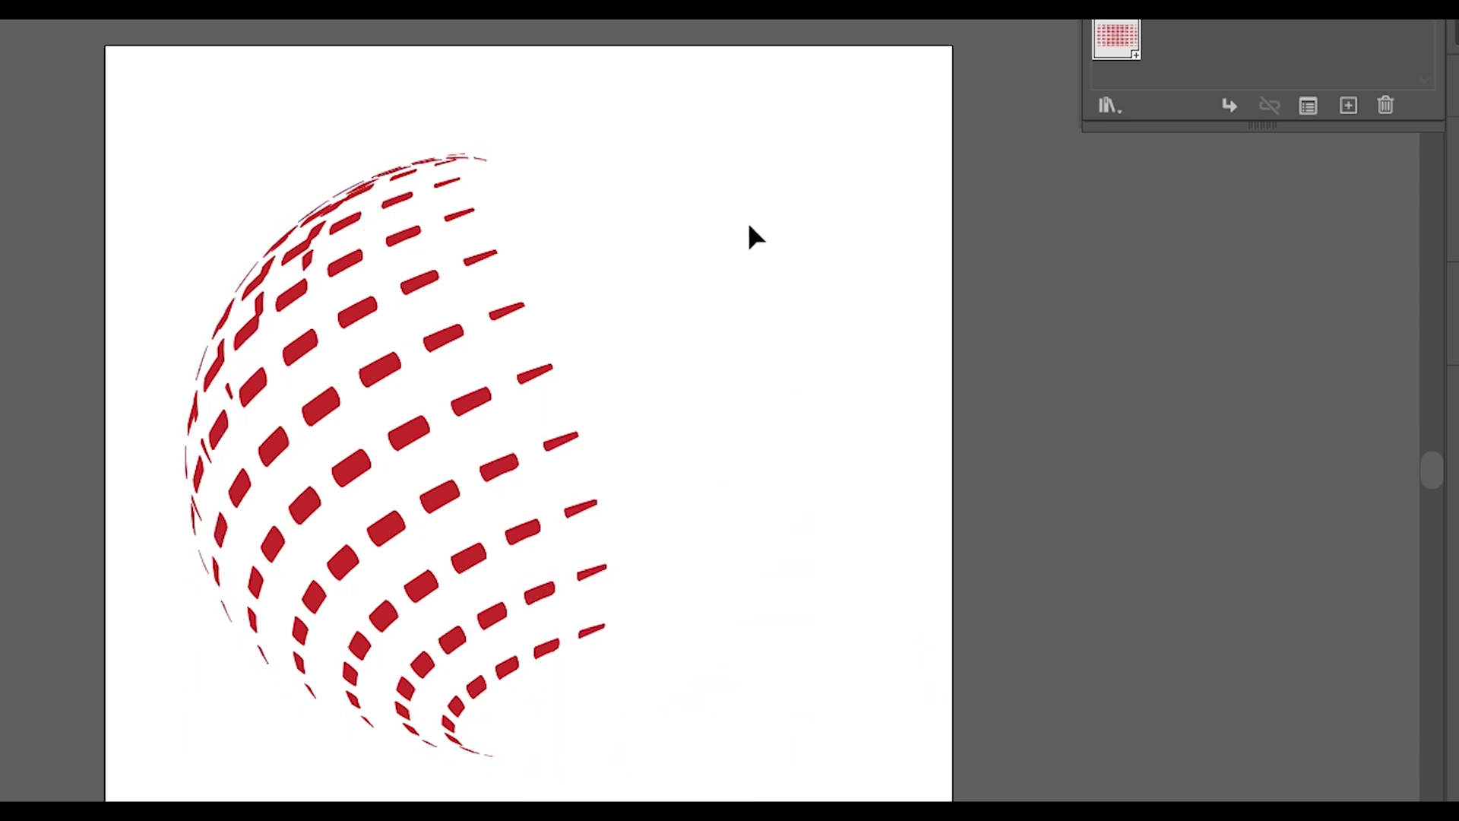
drag(708, 357, 713, 409)
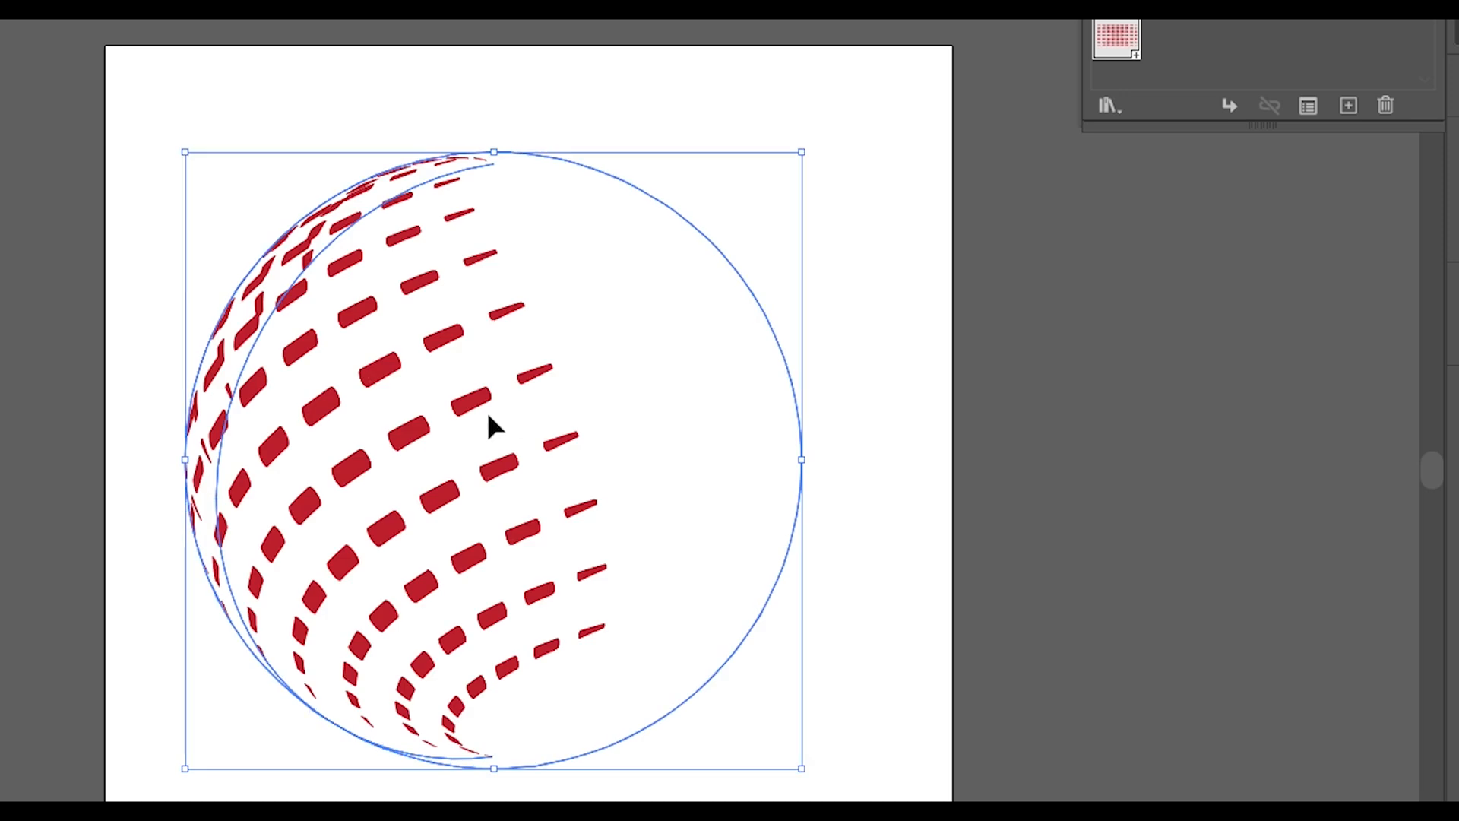
right_click(466, 398)
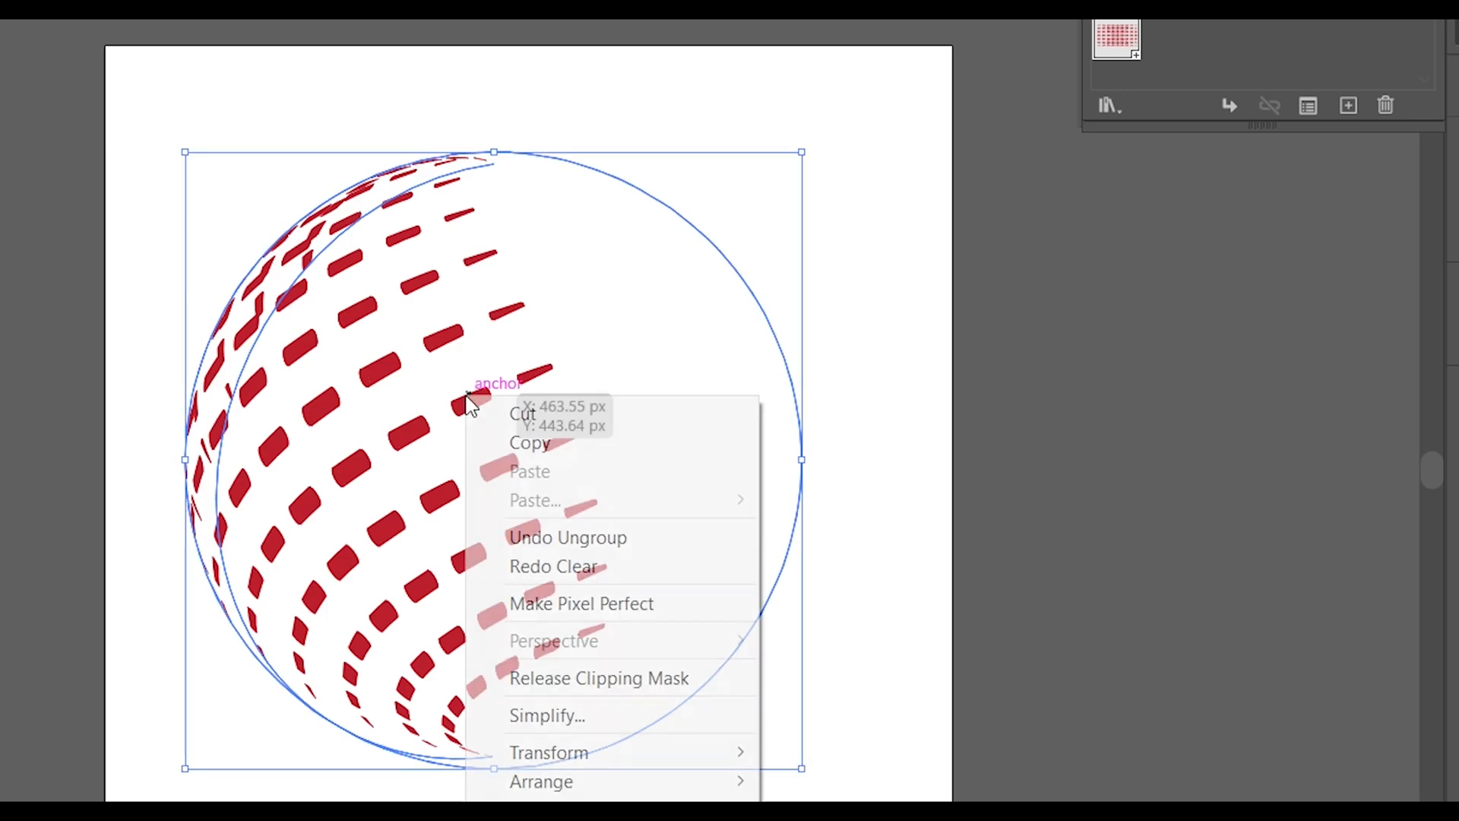
click(985, 463)
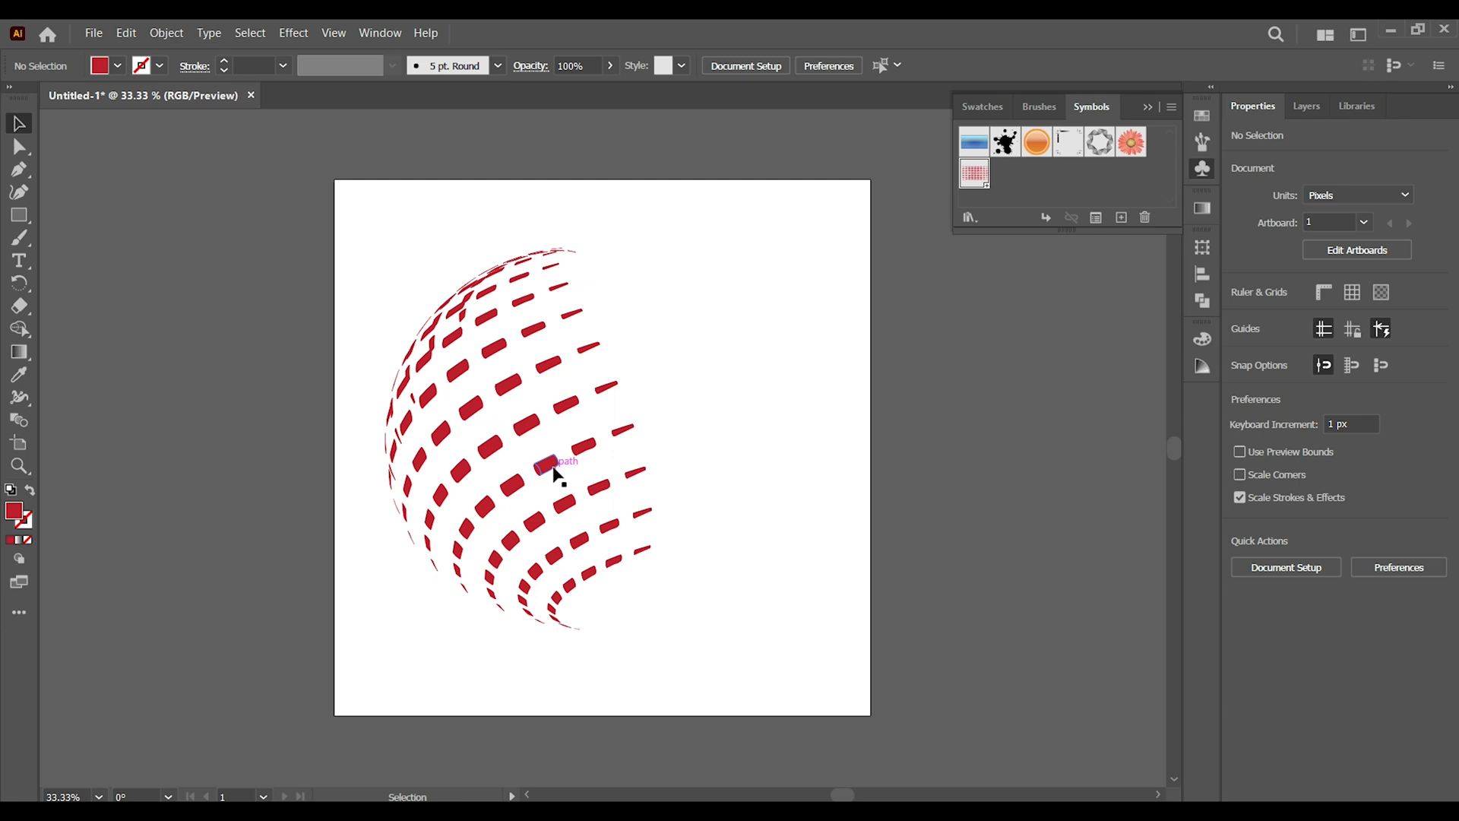
Step: Delete the clip group with the globe's back-side dashes and place the front clip group left of the artboard's center
drag(555, 475, 921, 490)
drag(335, 229, 640, 570)
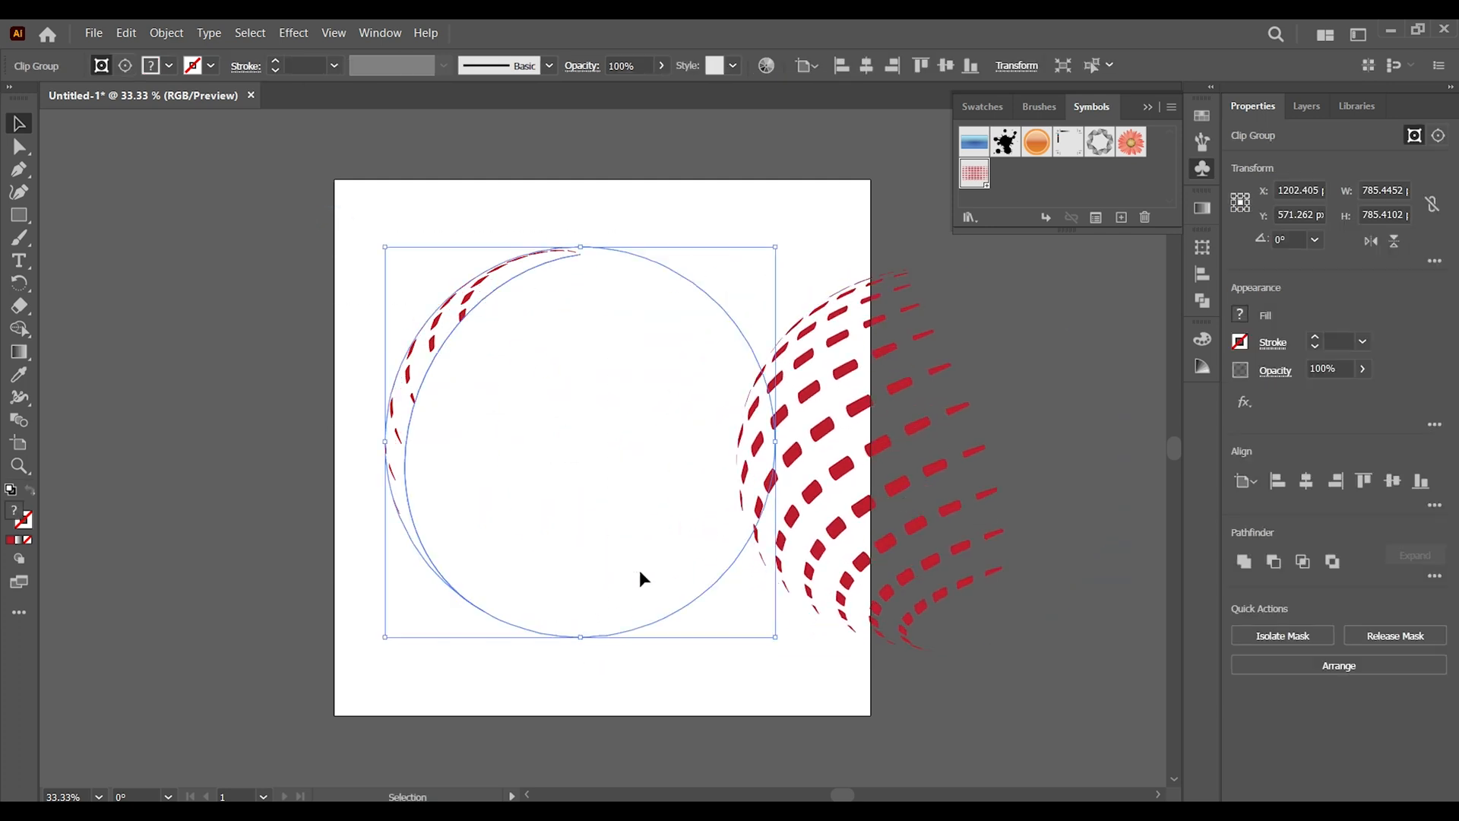
key(Delete)
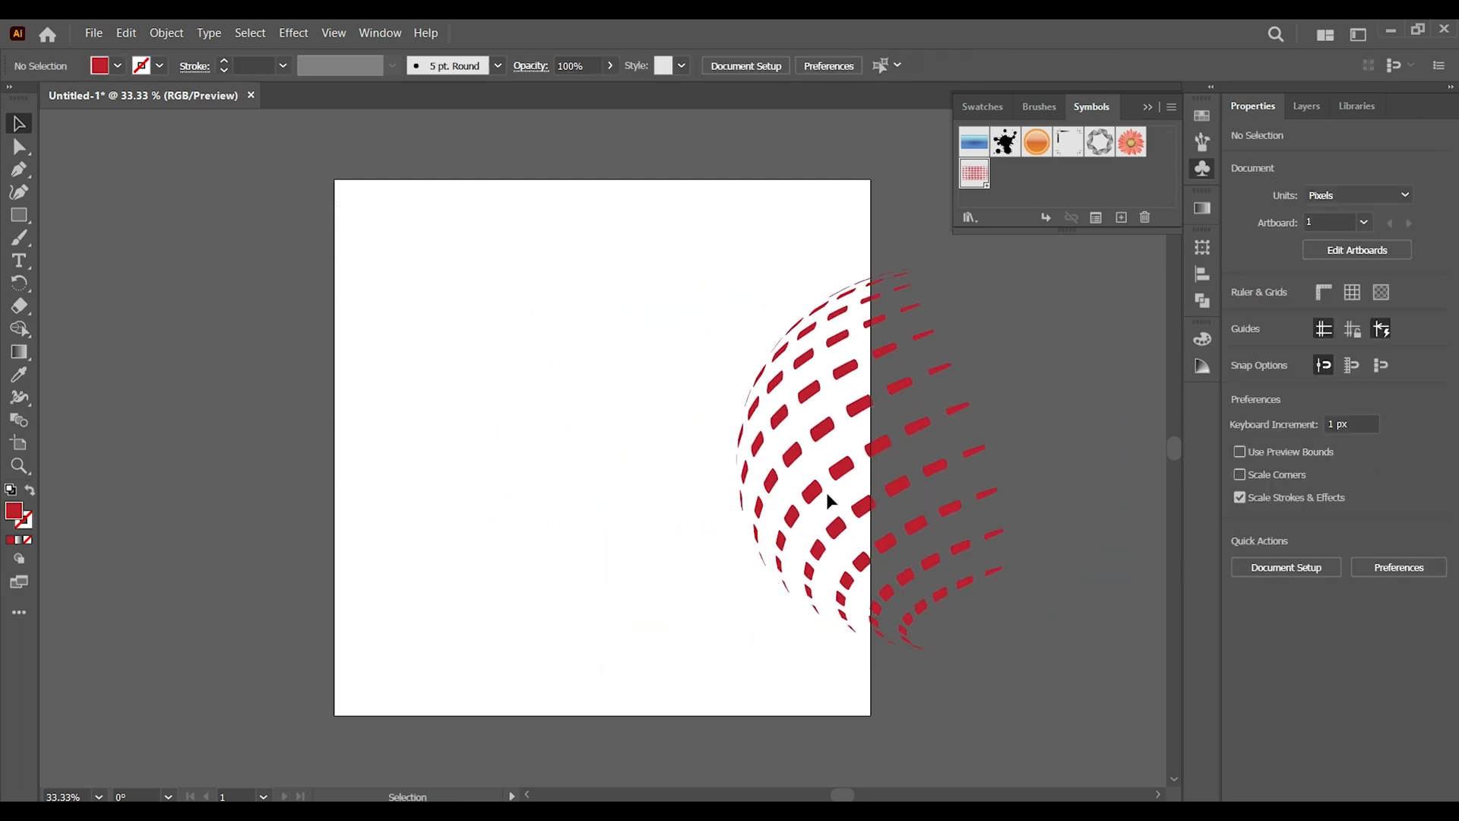
drag(815, 500, 428, 461)
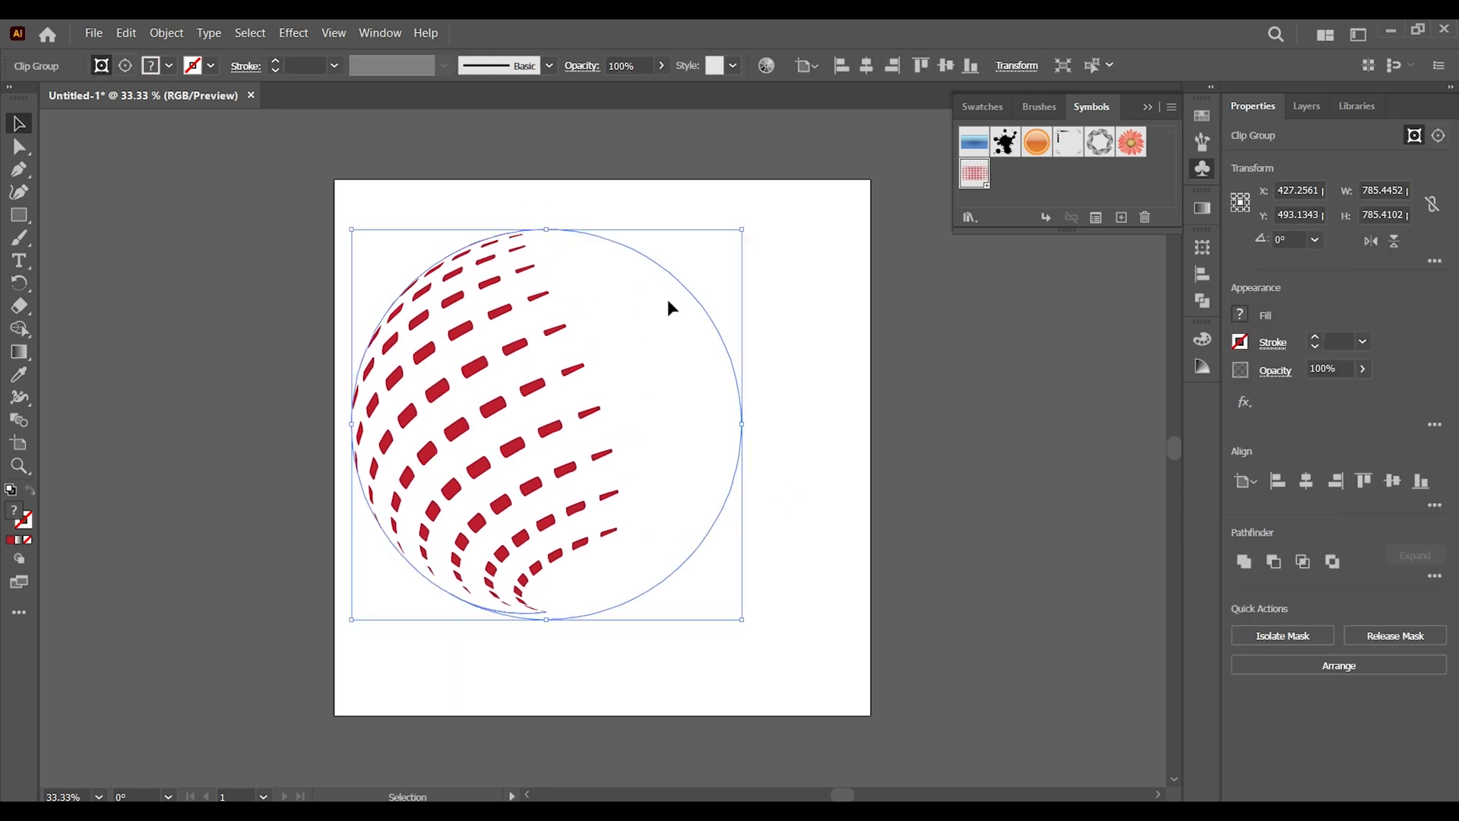
Step: Scale the dashed globe down to about 376 px wide and place it in the artboard's upper-left area
drag(742, 230, 742, 231)
drag(681, 285, 660, 312)
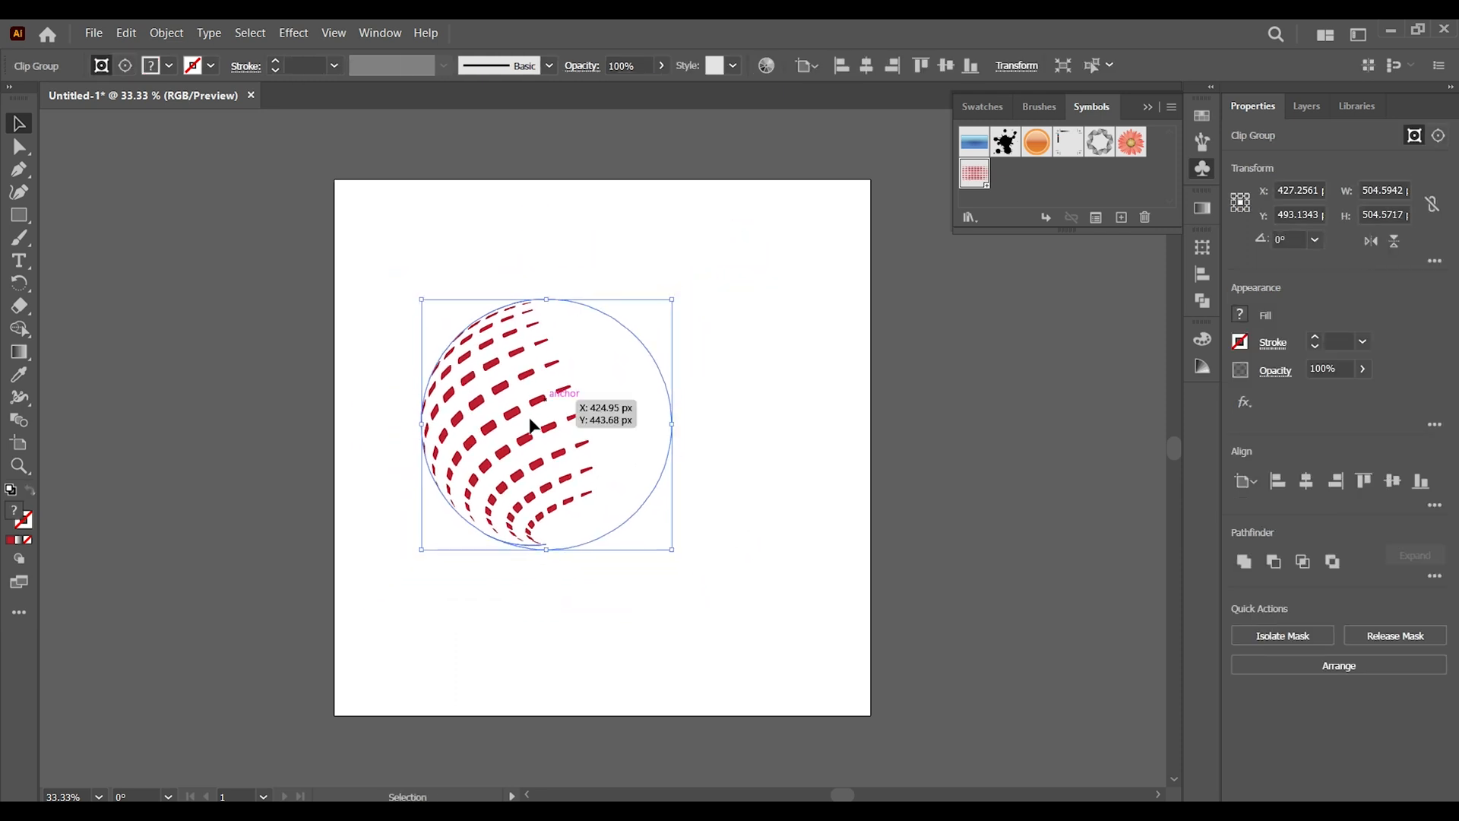
drag(516, 417, 461, 339)
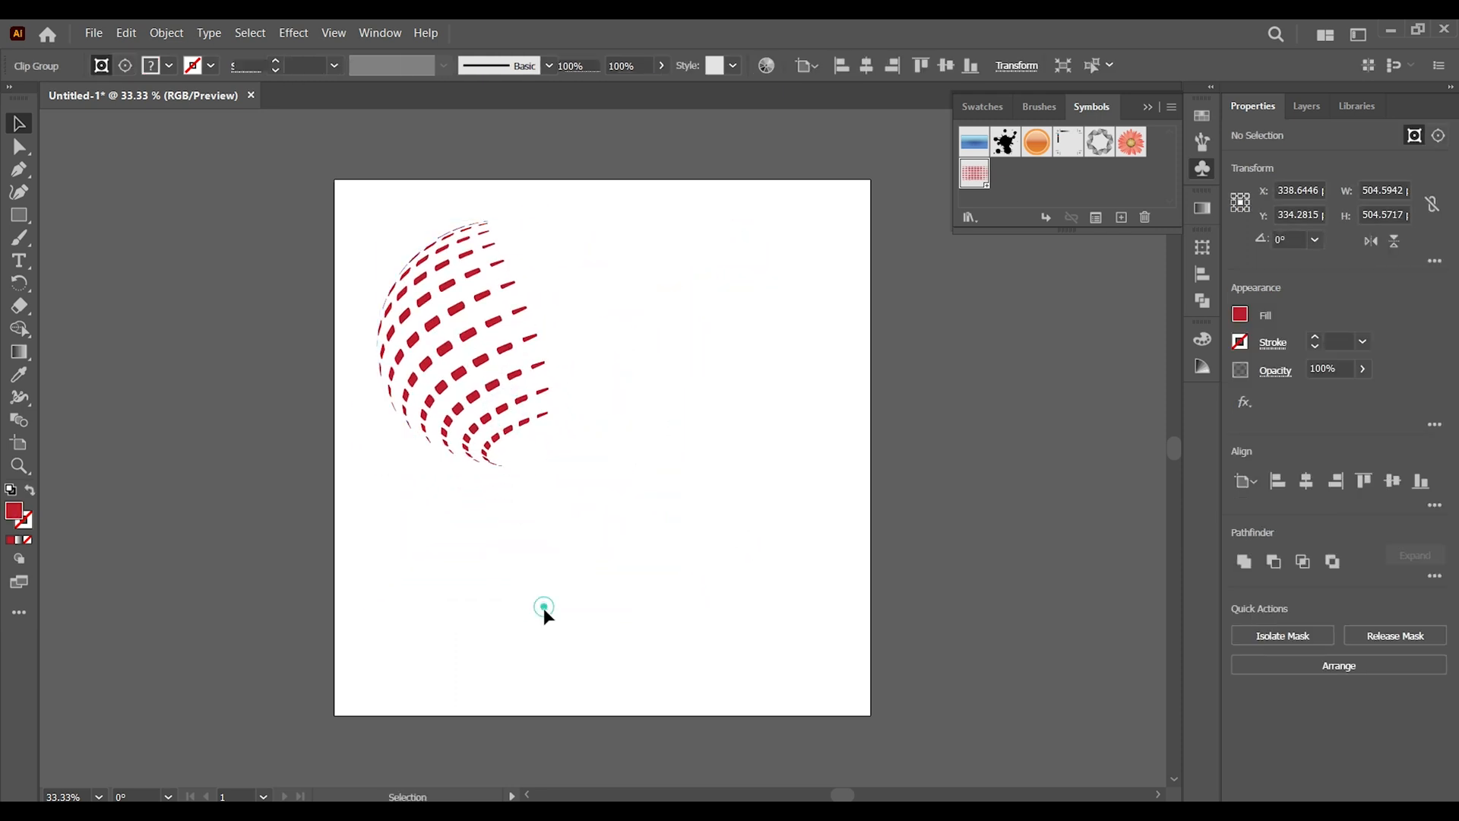
click(544, 608)
click(470, 337)
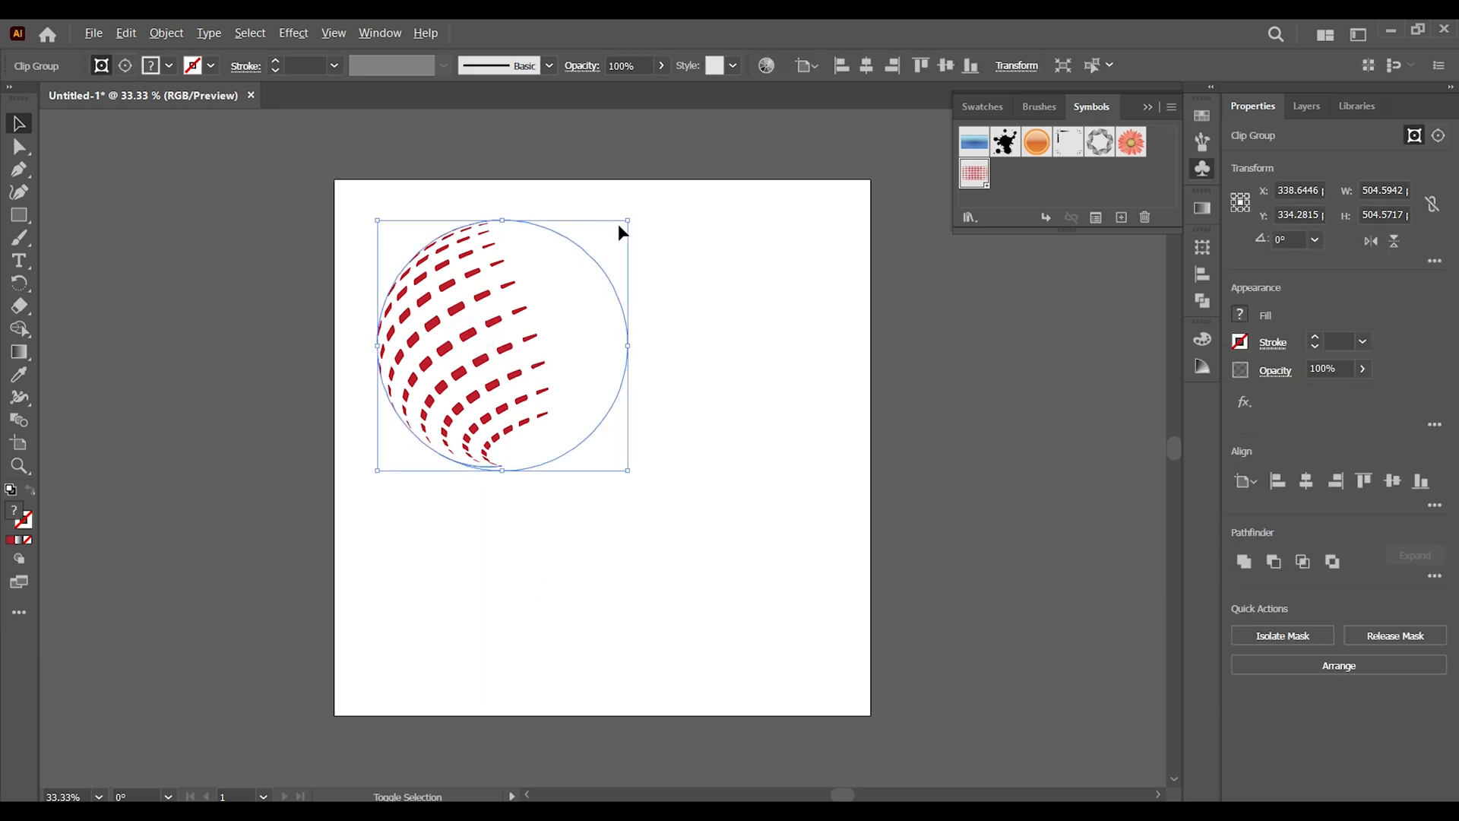
drag(630, 220, 602, 256)
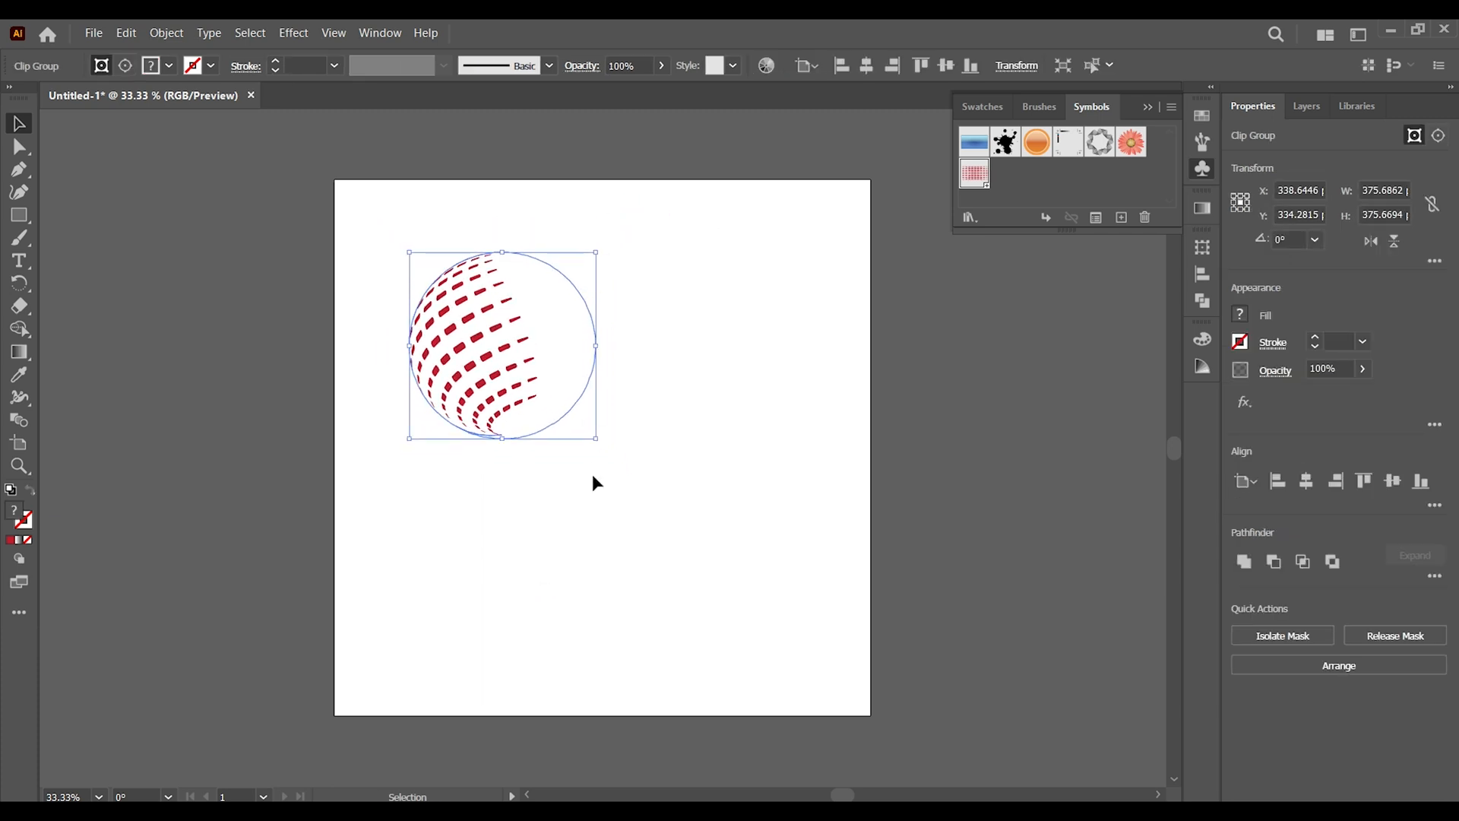
click(594, 480)
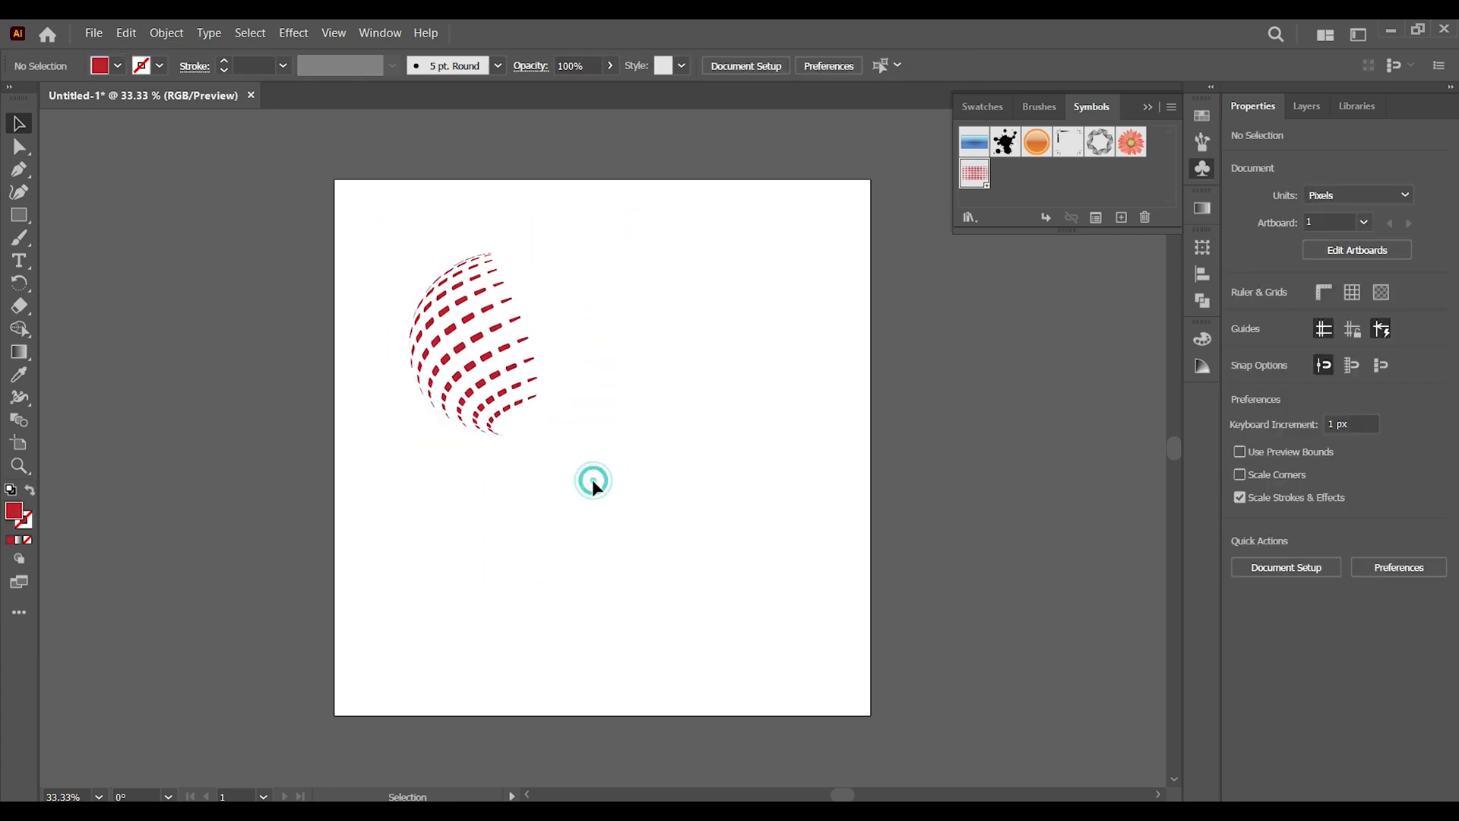
Step: Duplicate the dashed globe toward the artboard's lower right and fill the copy's dashes with yellow
drag(459, 355, 681, 547)
click(437, 345)
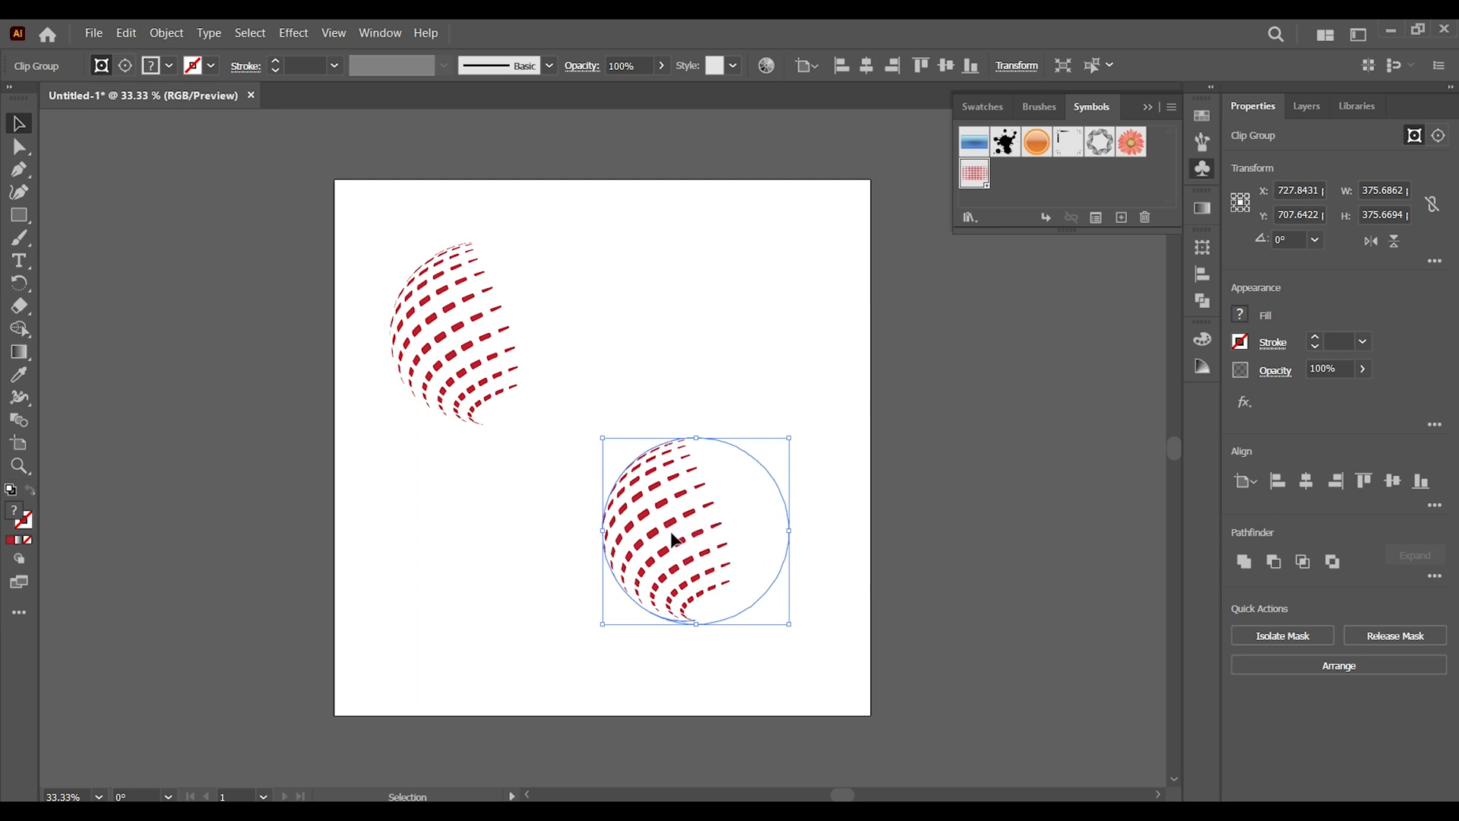
double_click(646, 535)
click(650, 537)
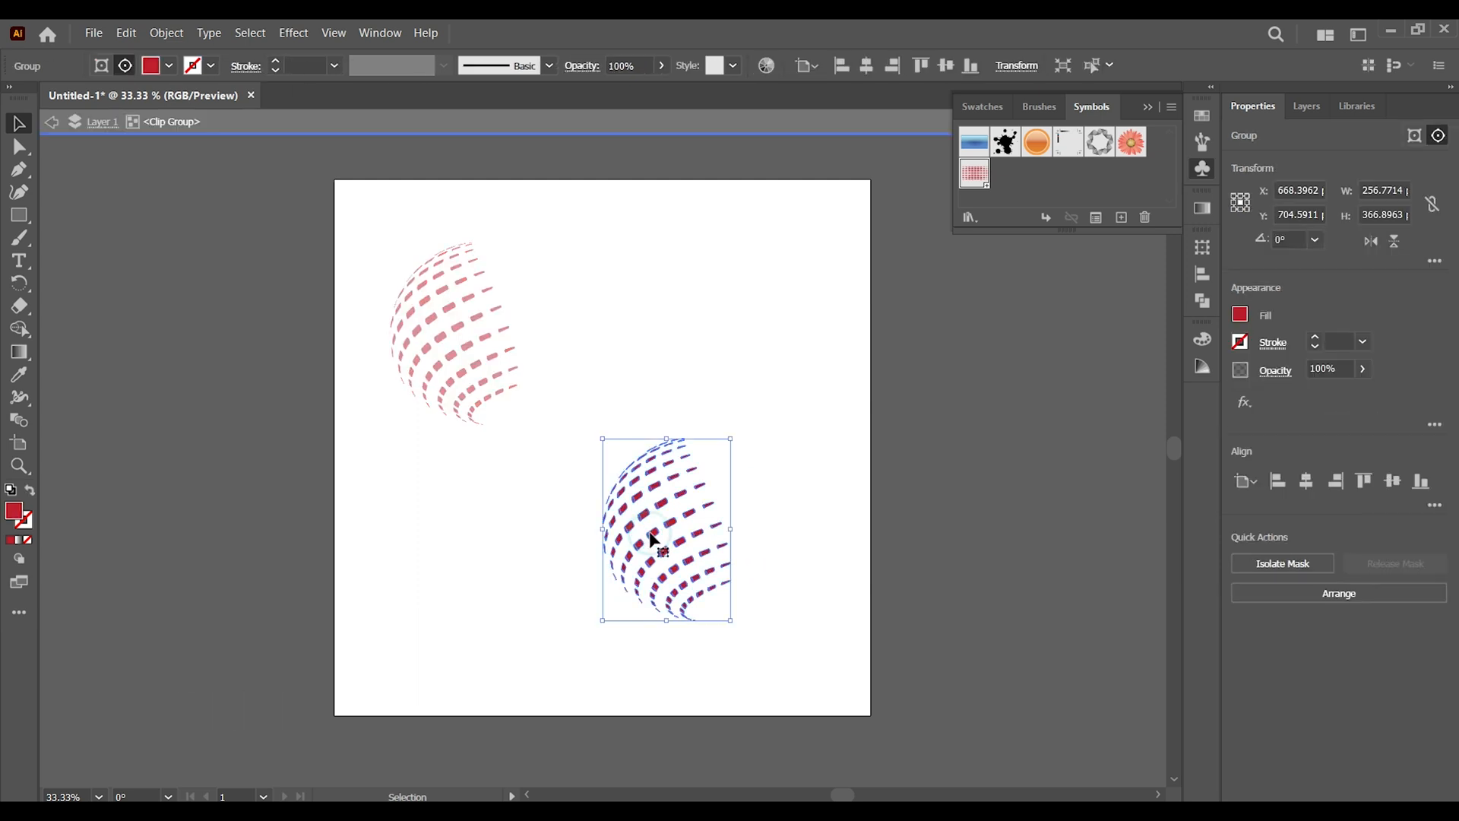
click(1241, 314)
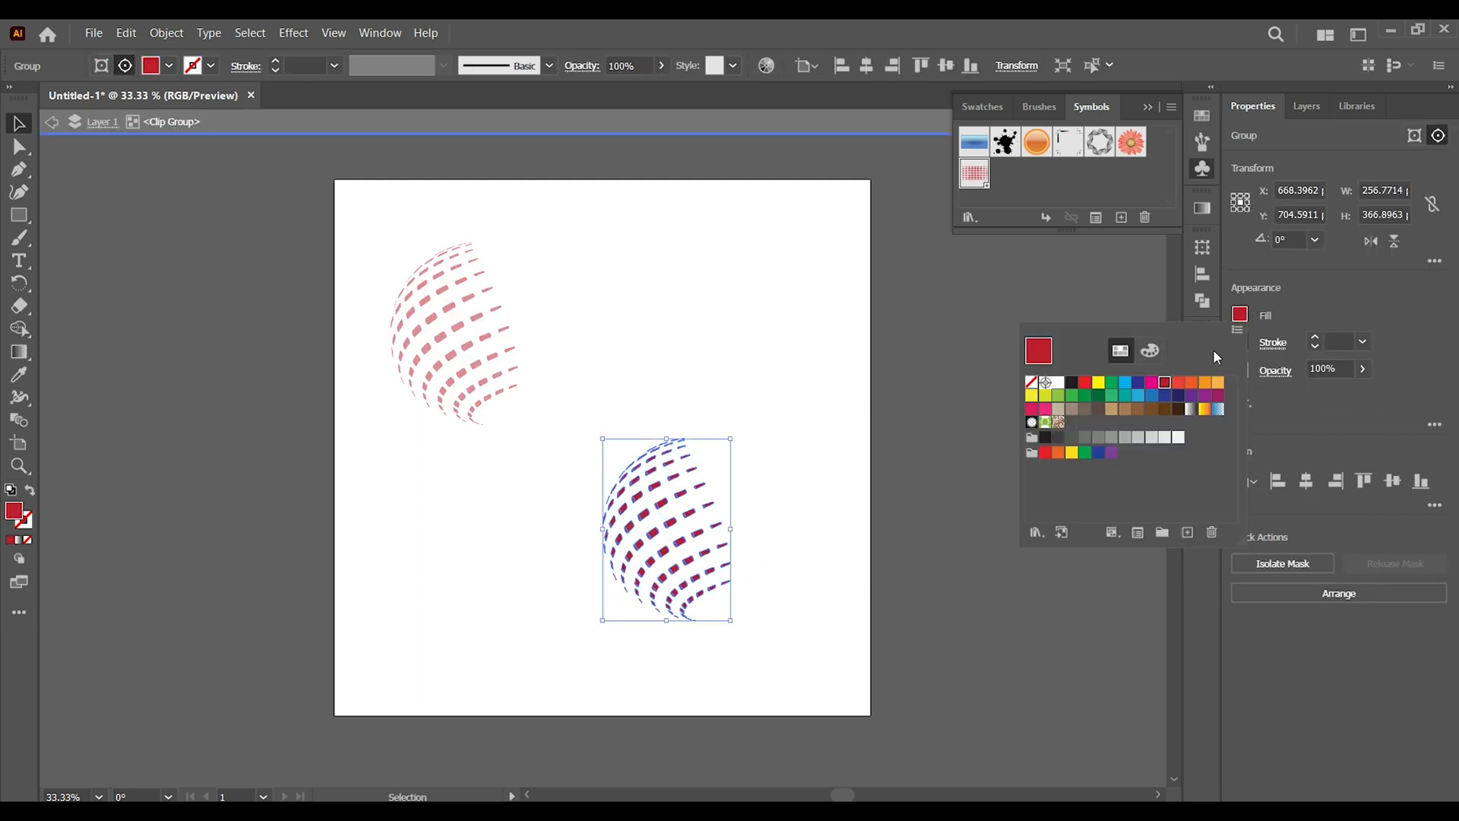
click(1099, 383)
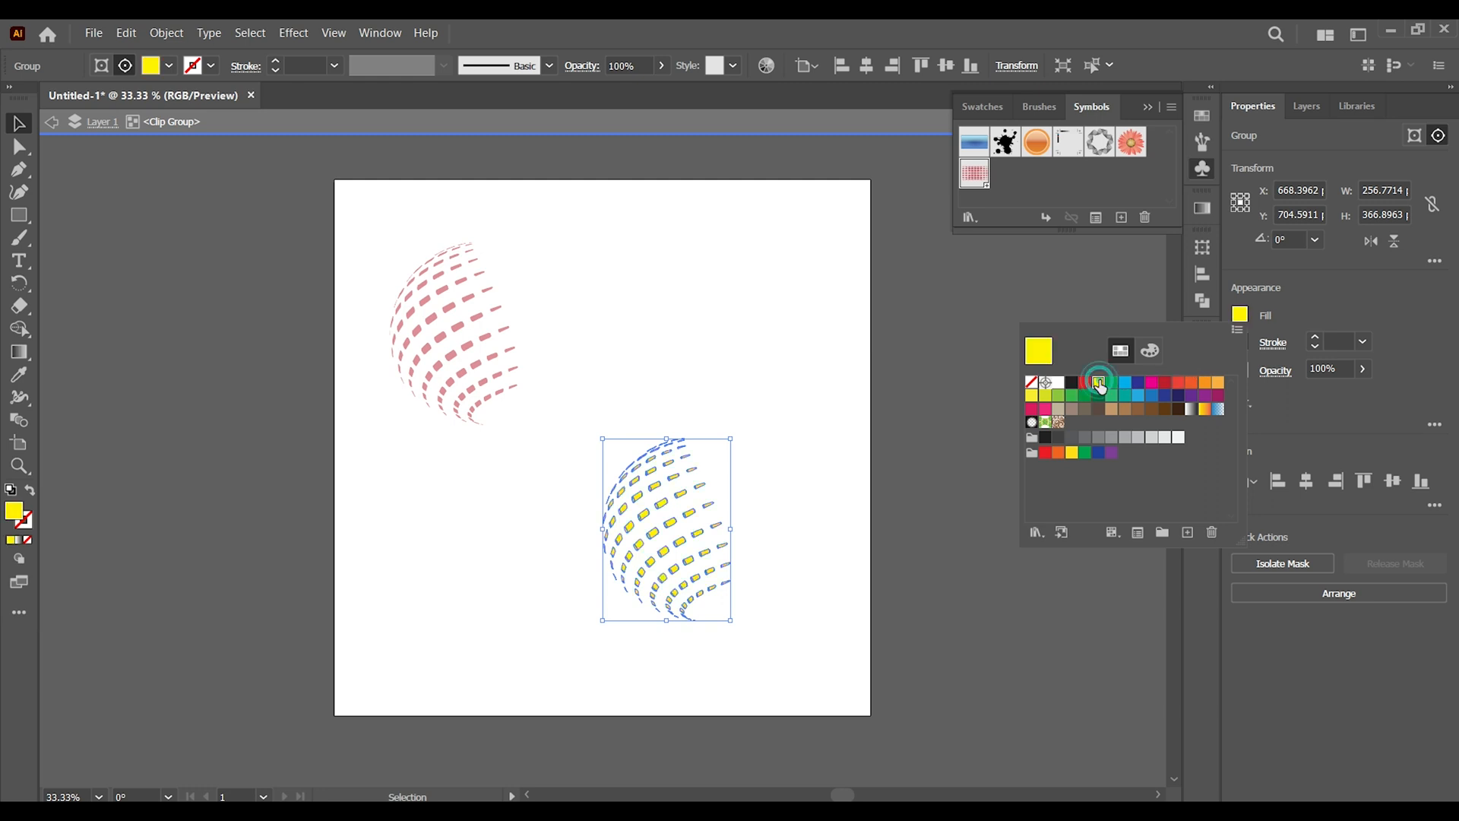
click(942, 513)
click(56, 122)
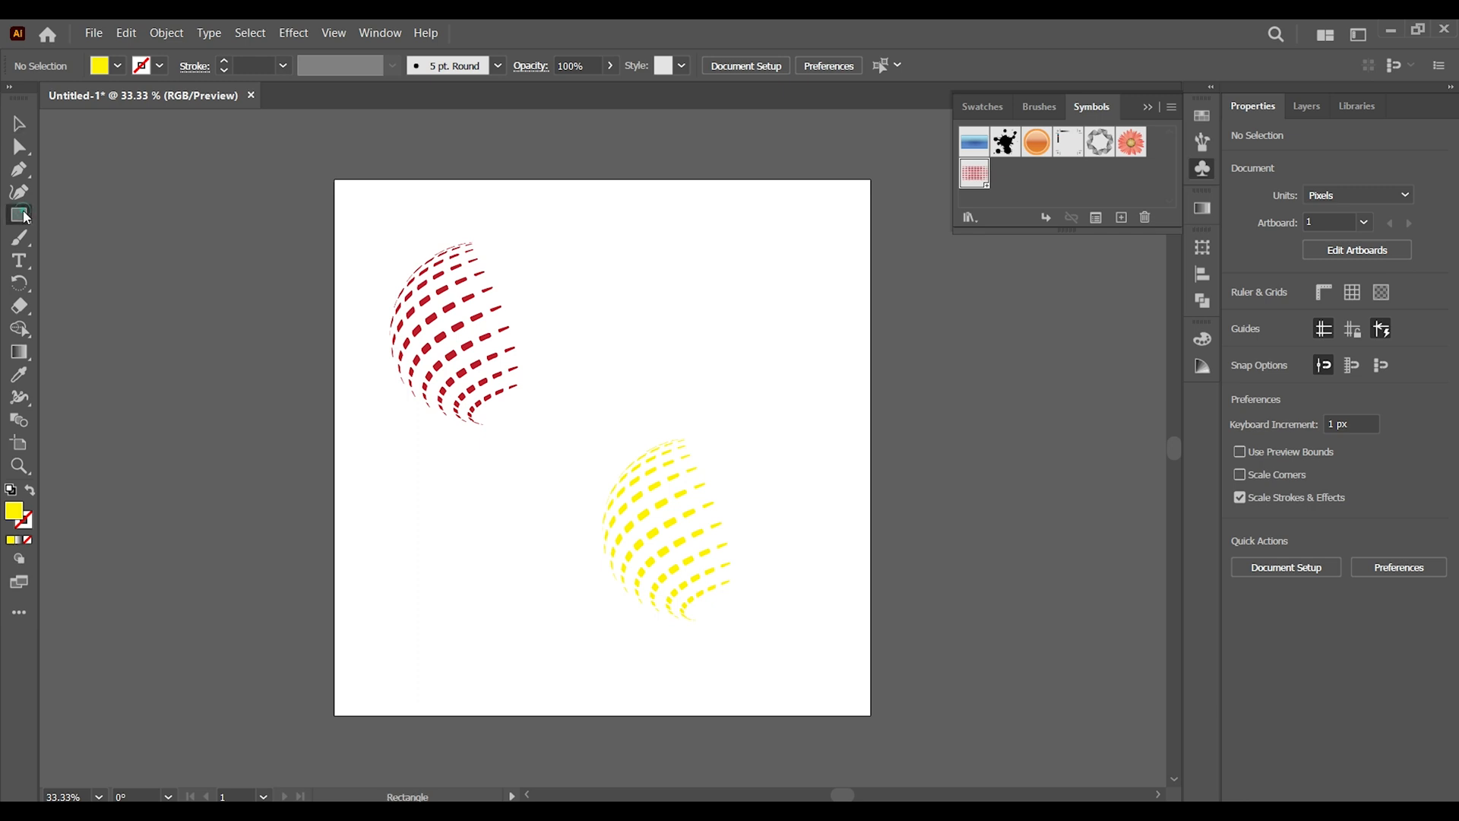
Step: Draw a 1080 × 1080 px rectangle covering the artboard and give it a white-to-black radial gradient fill
drag(25, 216, 84, 215)
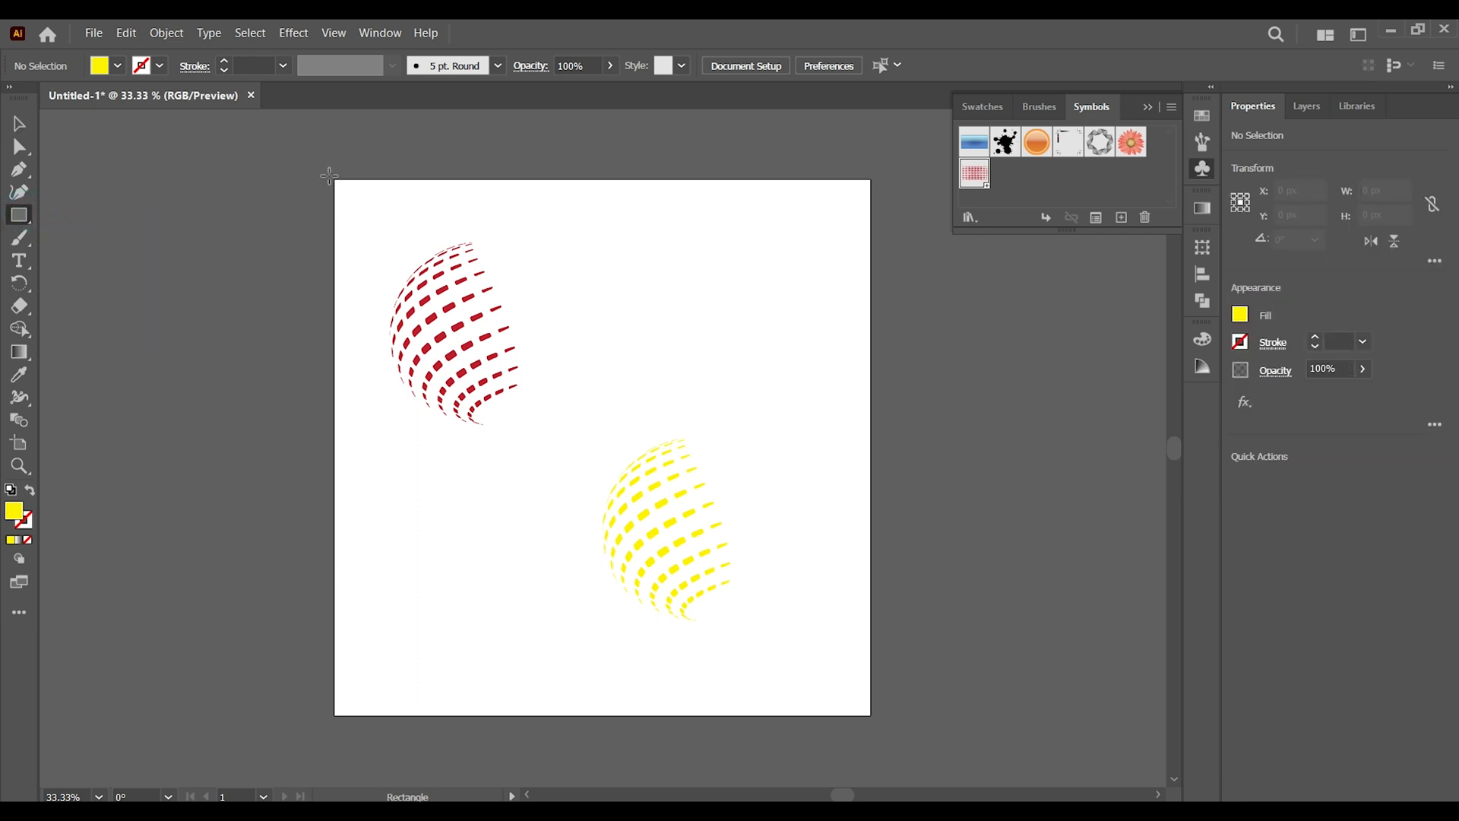
drag(335, 180, 870, 715)
click(20, 354)
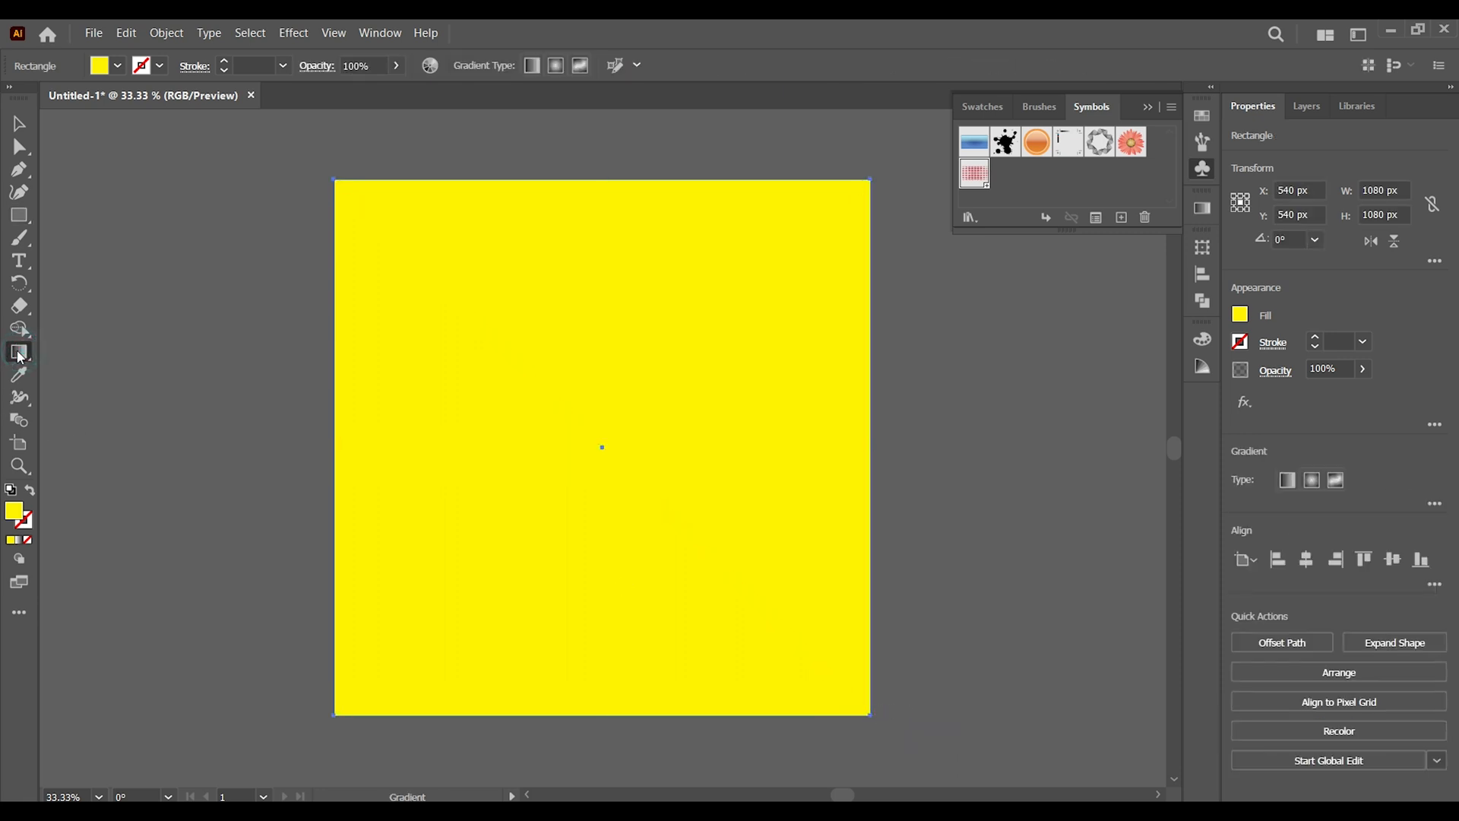
click(1291, 482)
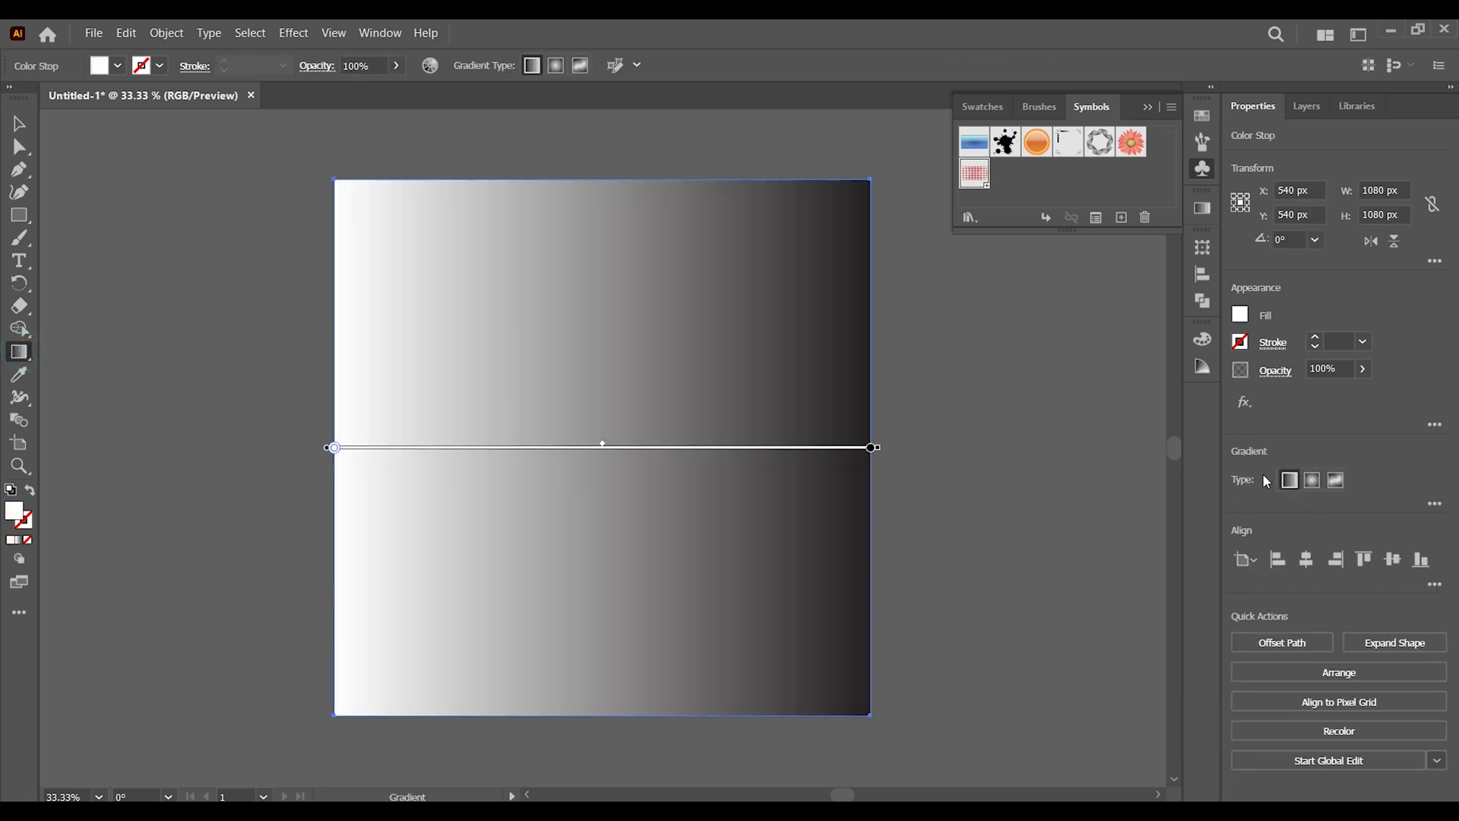
click(1312, 479)
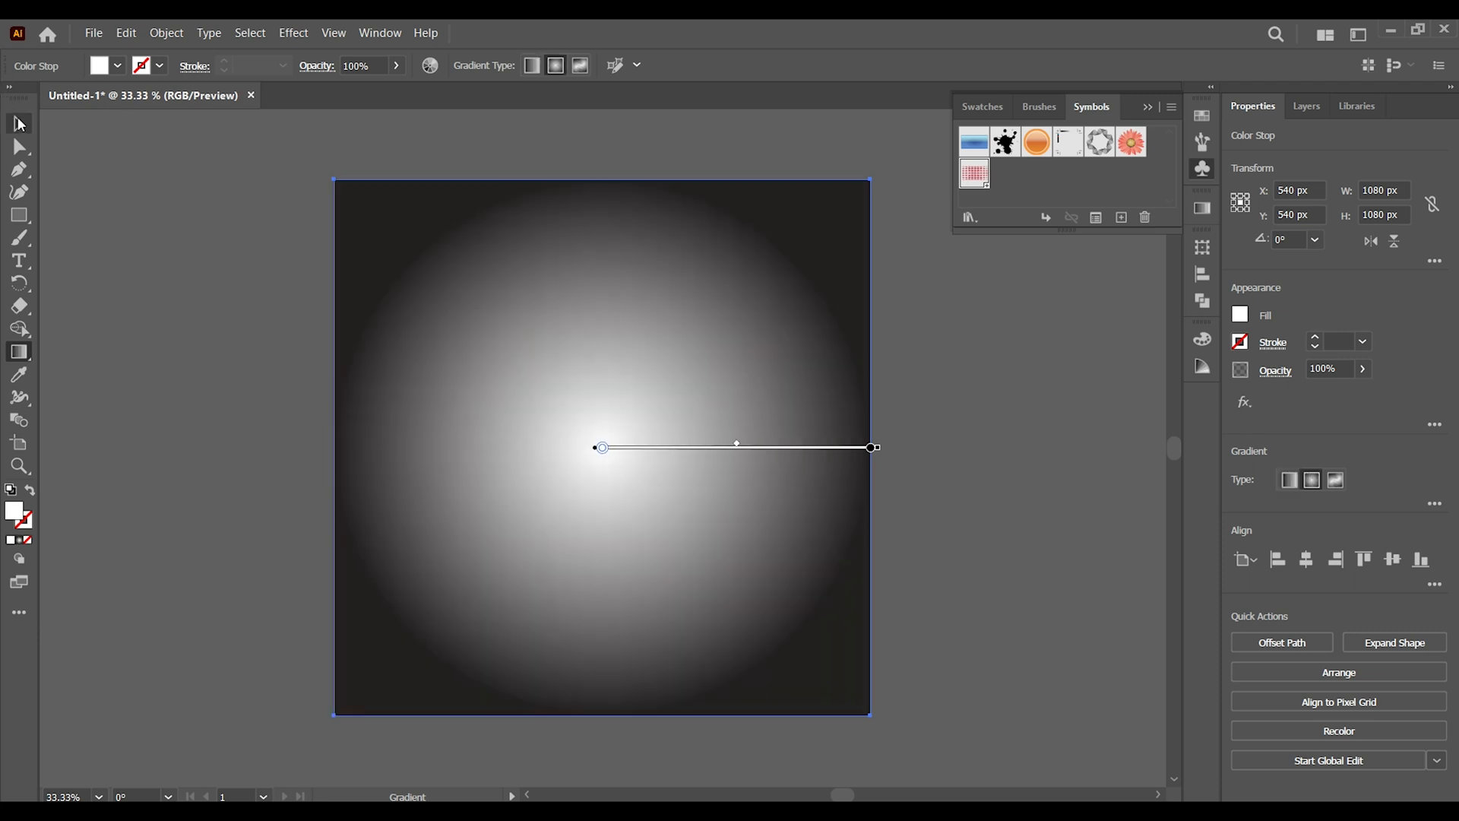
Step: Send the gradient rectangle to the back, behind both globes
click(20, 124)
right_click(355, 218)
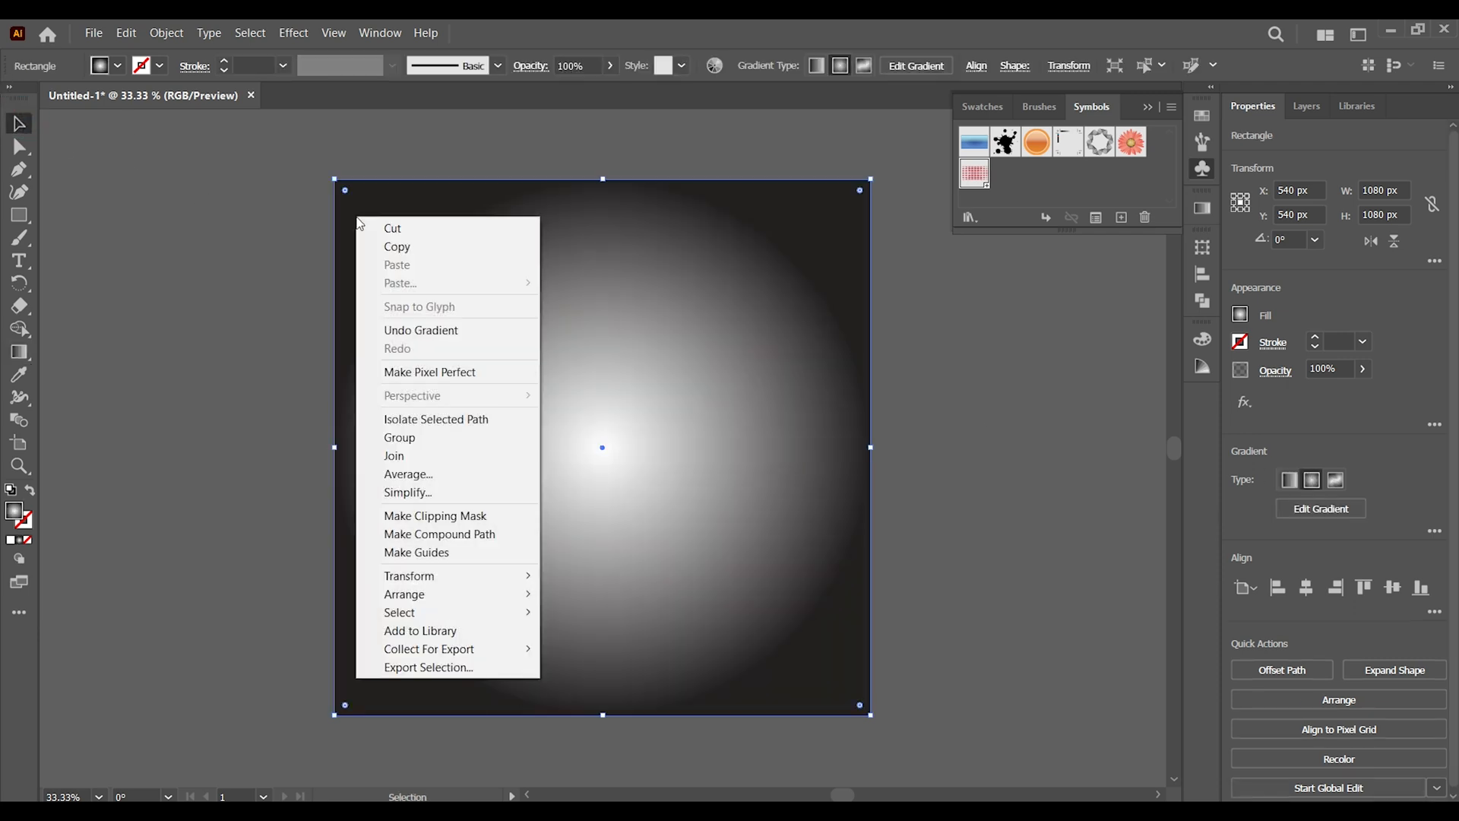
click(449, 601)
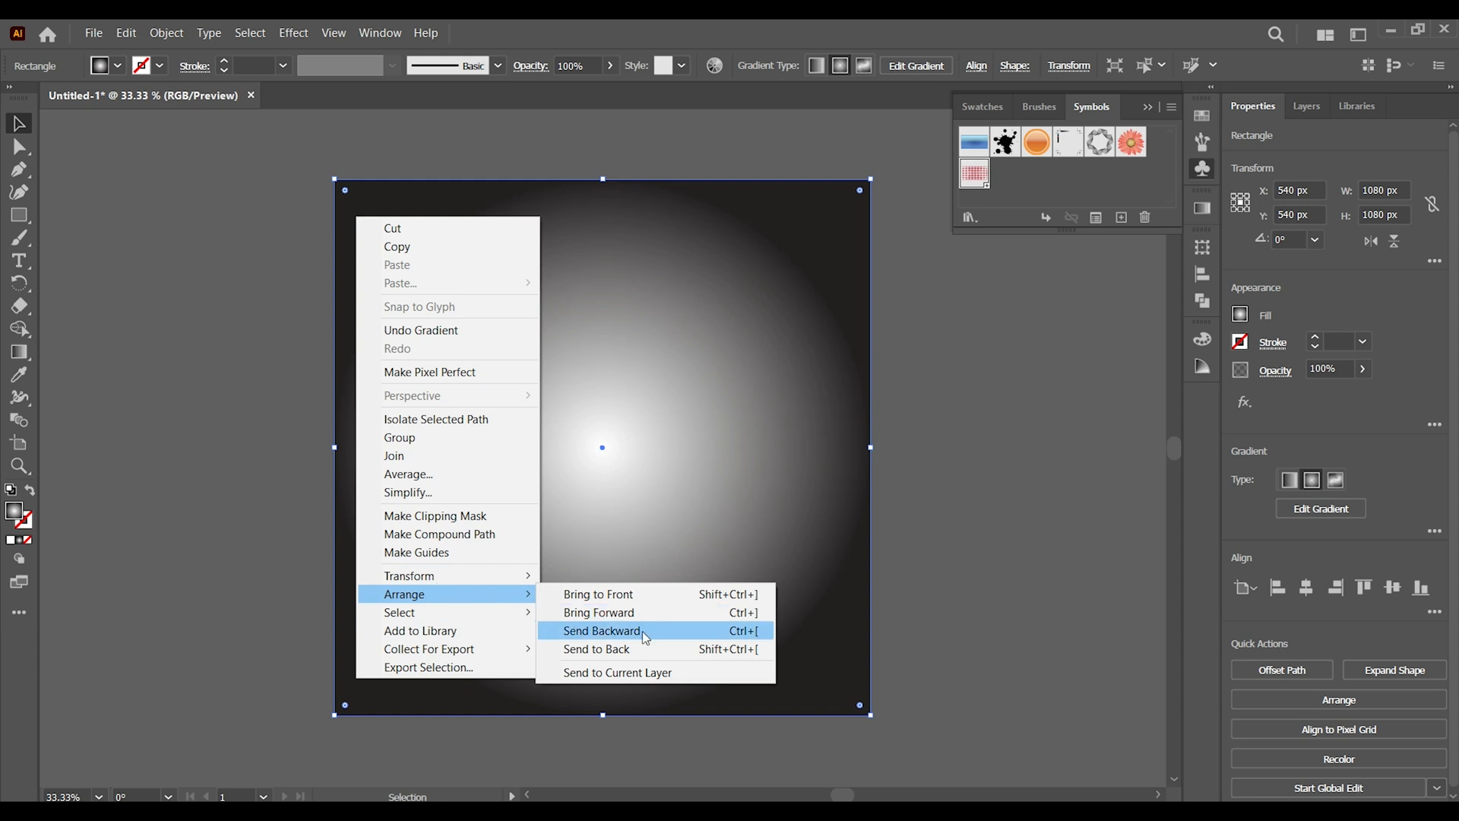
click(631, 649)
click(140, 479)
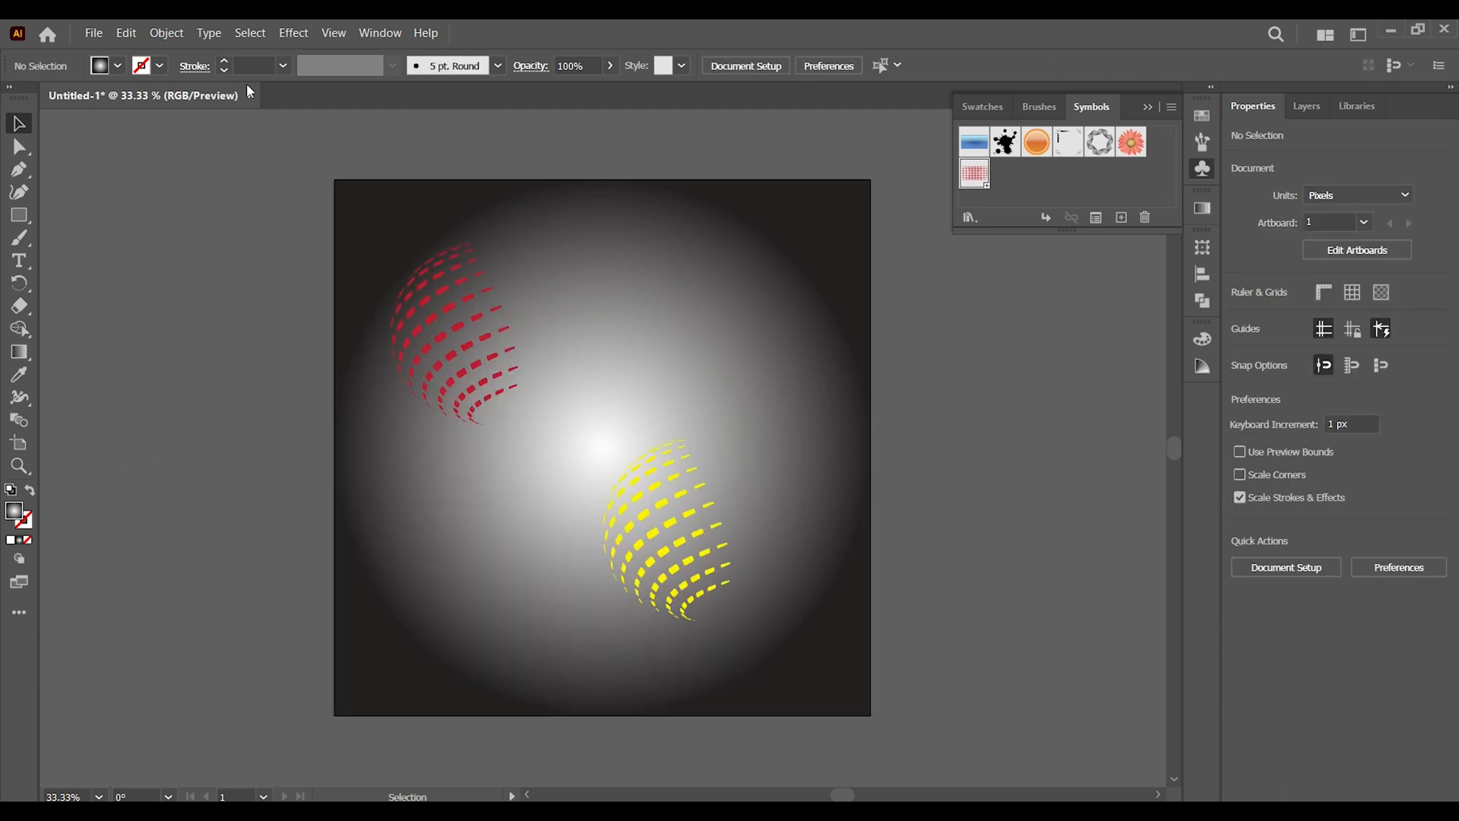
click(435, 323)
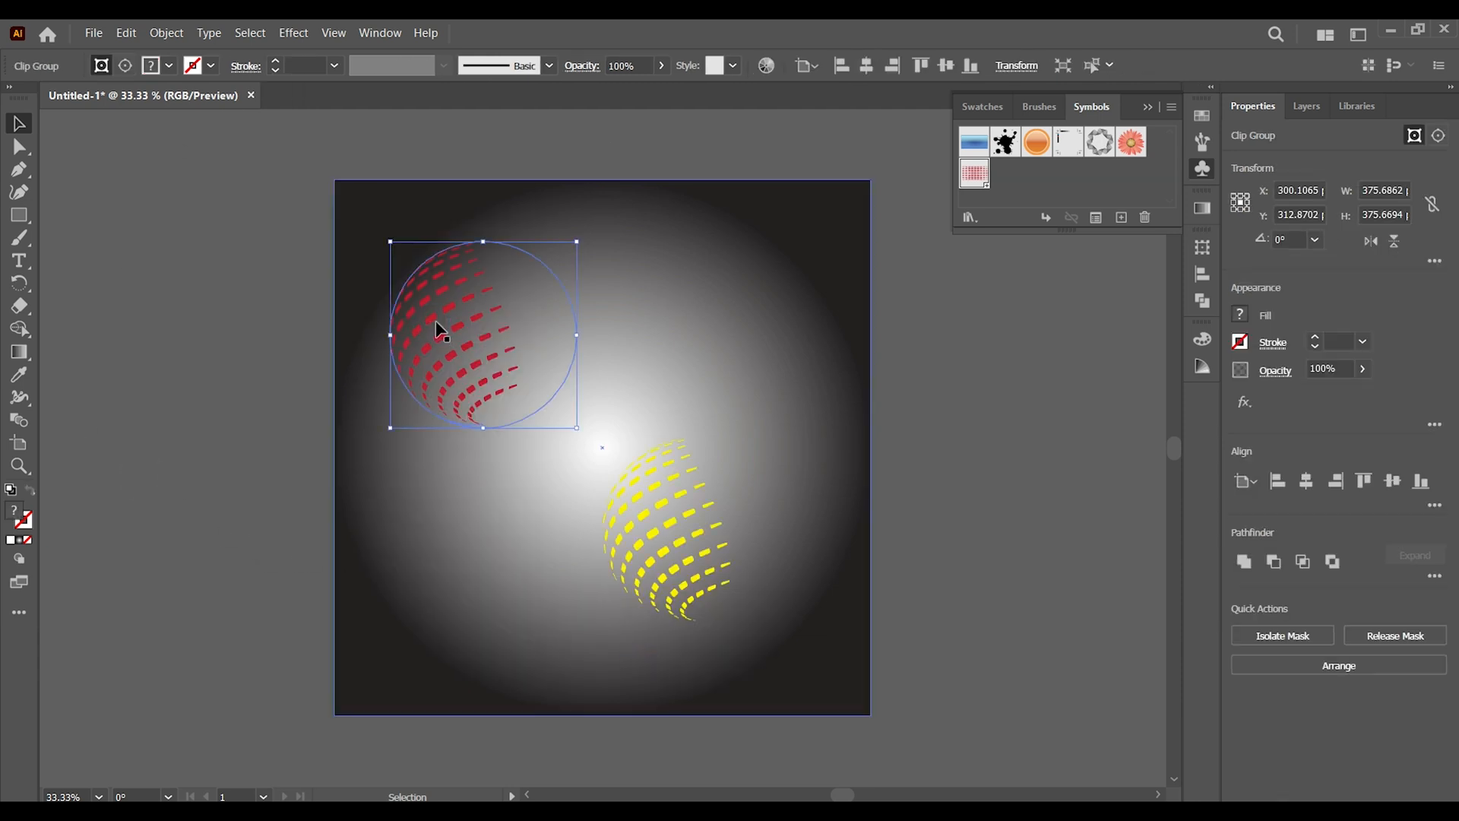
drag(435, 321, 477, 327)
key(ctrl+z)
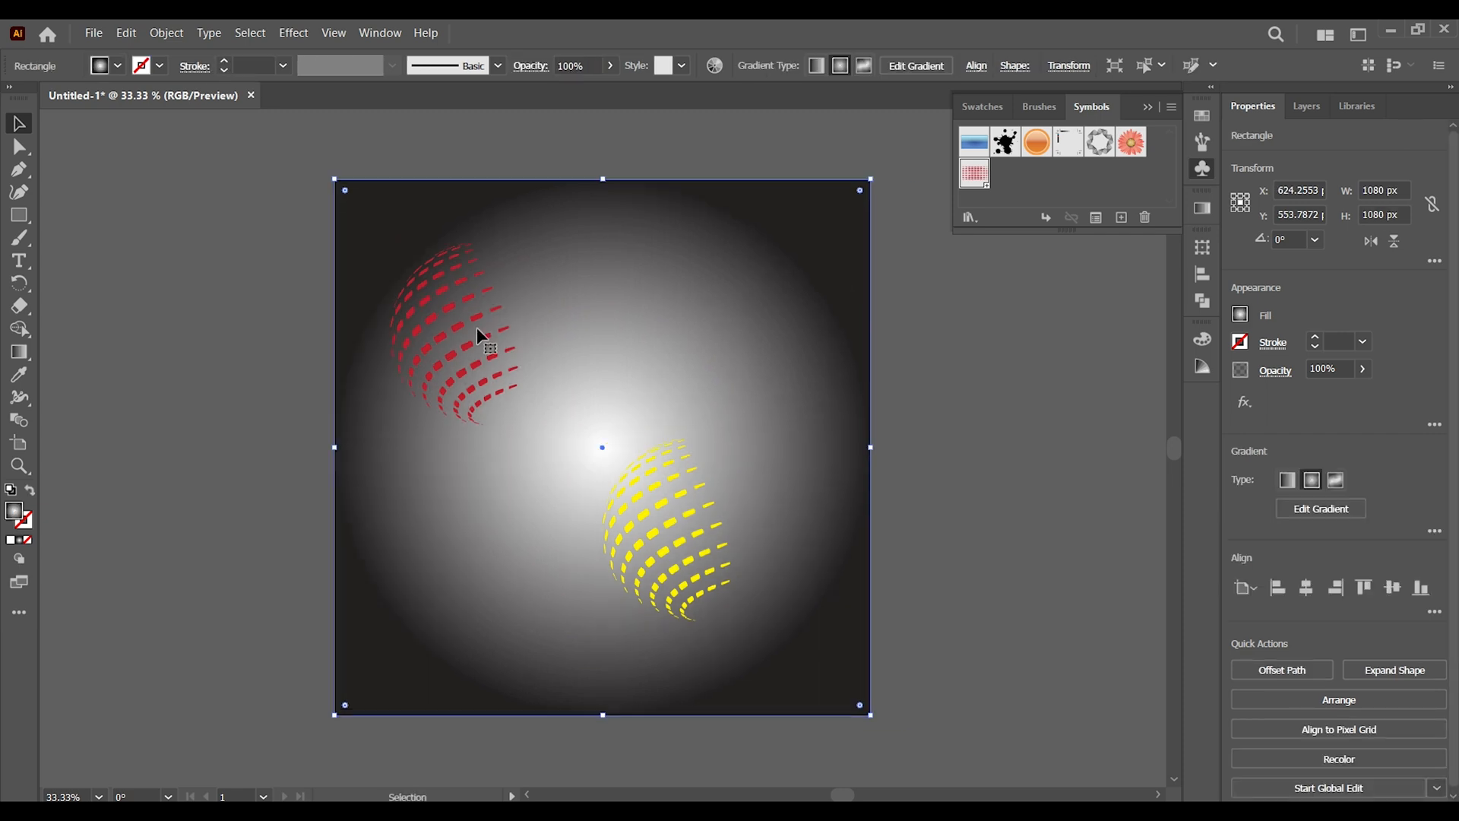
click(198, 173)
Step: Change the background gradient's white center stop to the light blue swatch C=70 M=15 Y=0 K=0
click(496, 218)
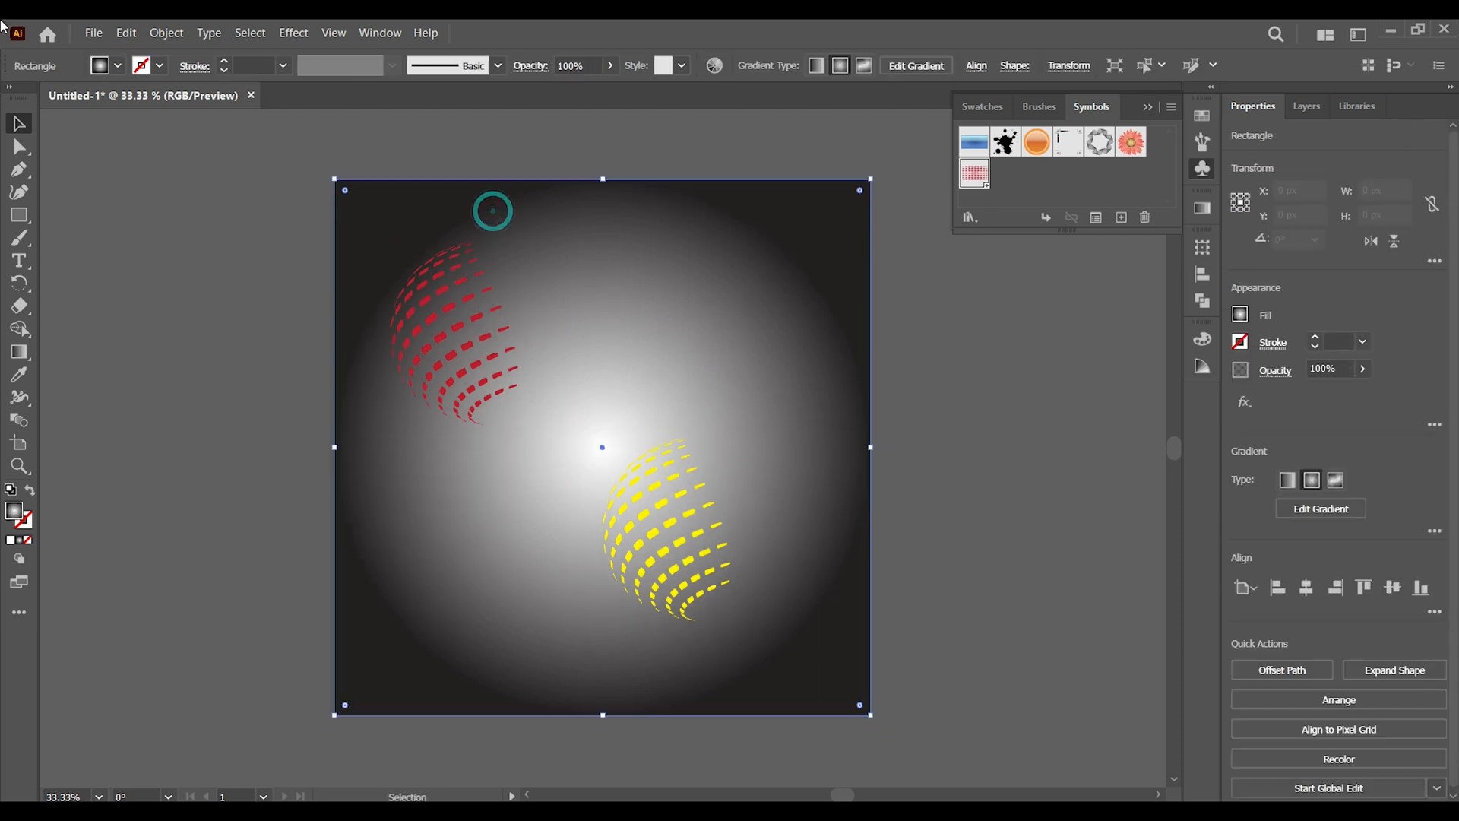
click(1439, 531)
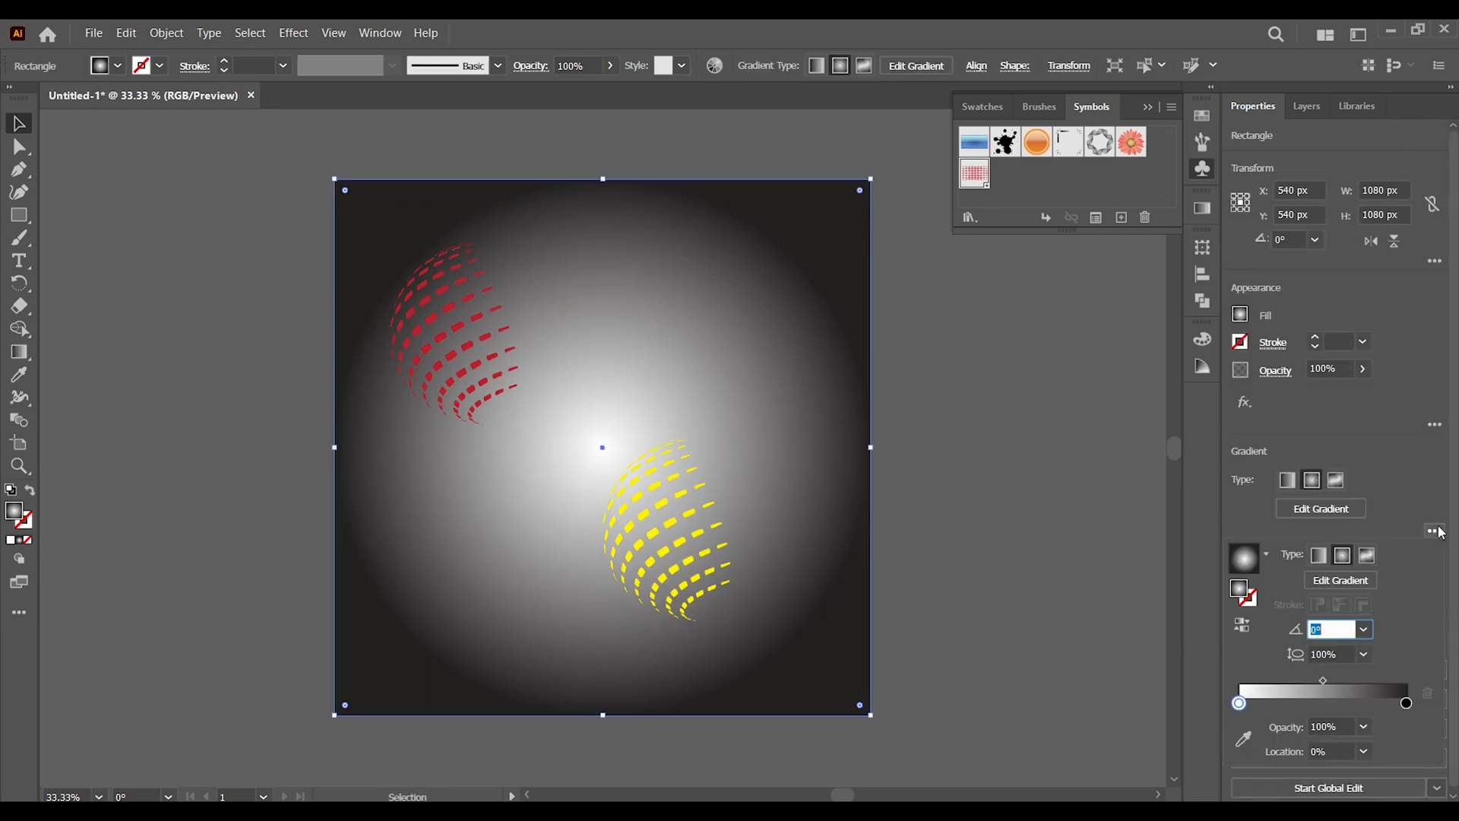
double_click(1242, 704)
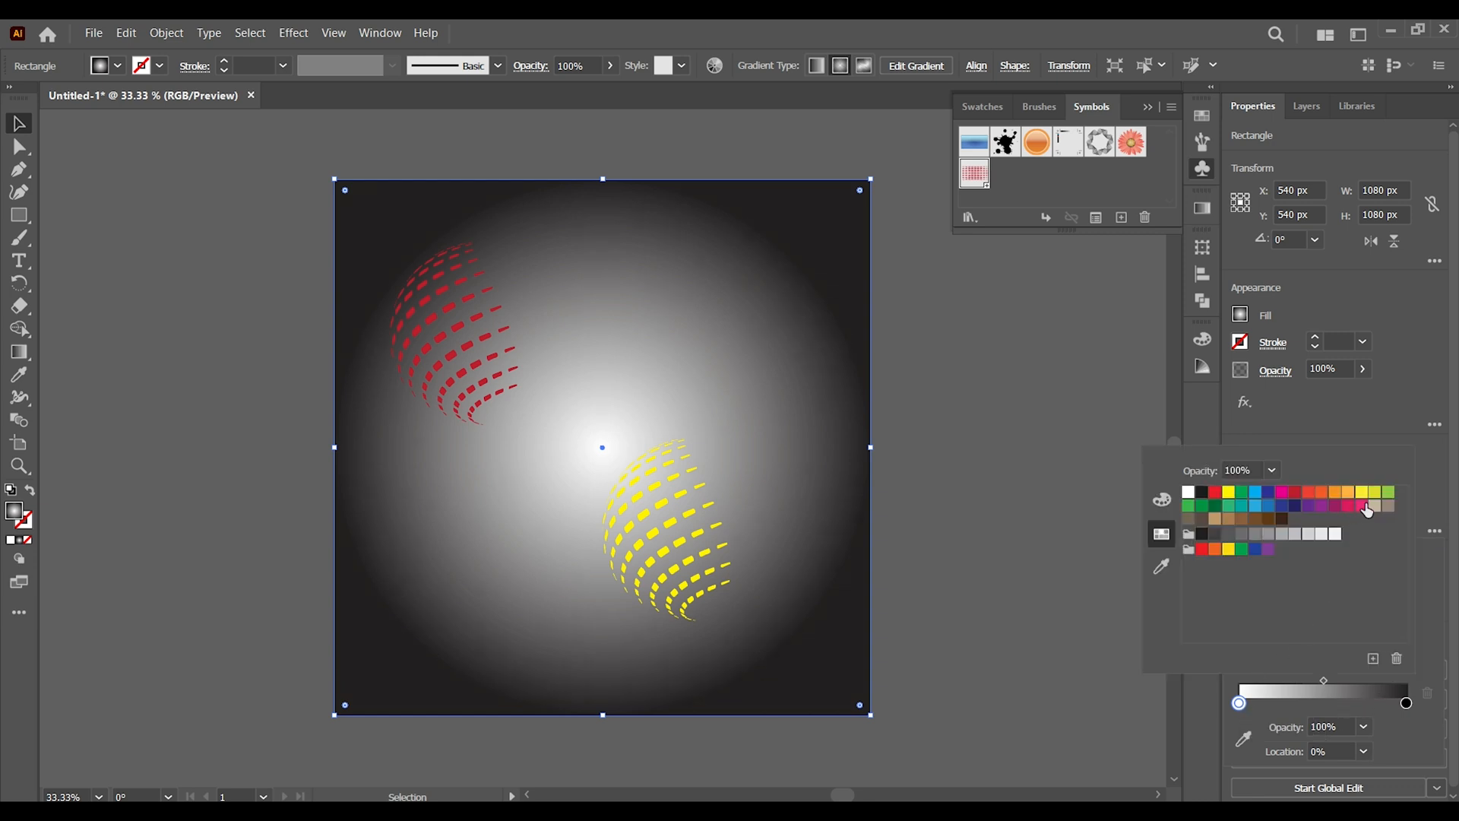
click(1347, 507)
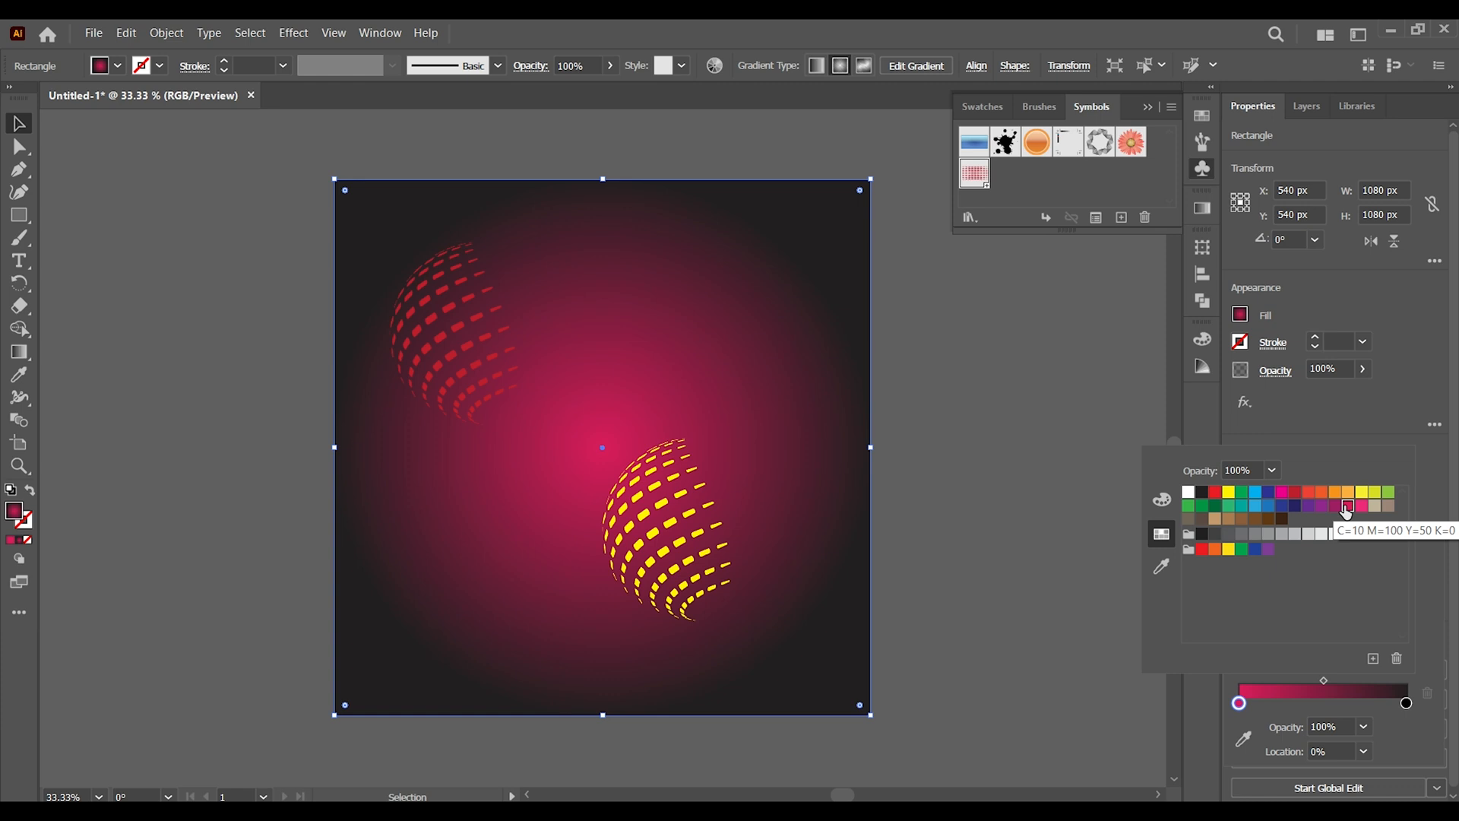
click(1282, 508)
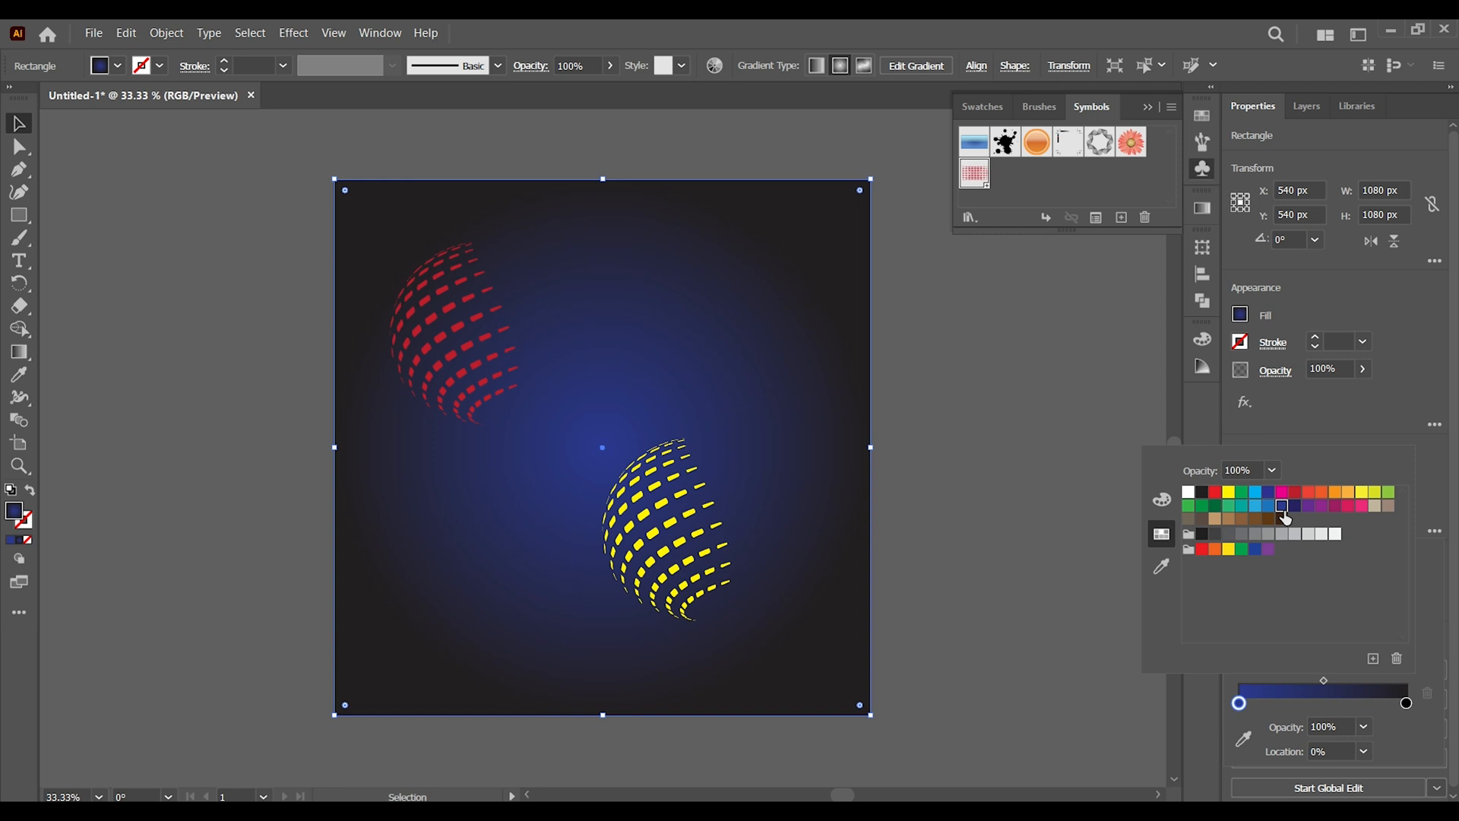
click(1257, 507)
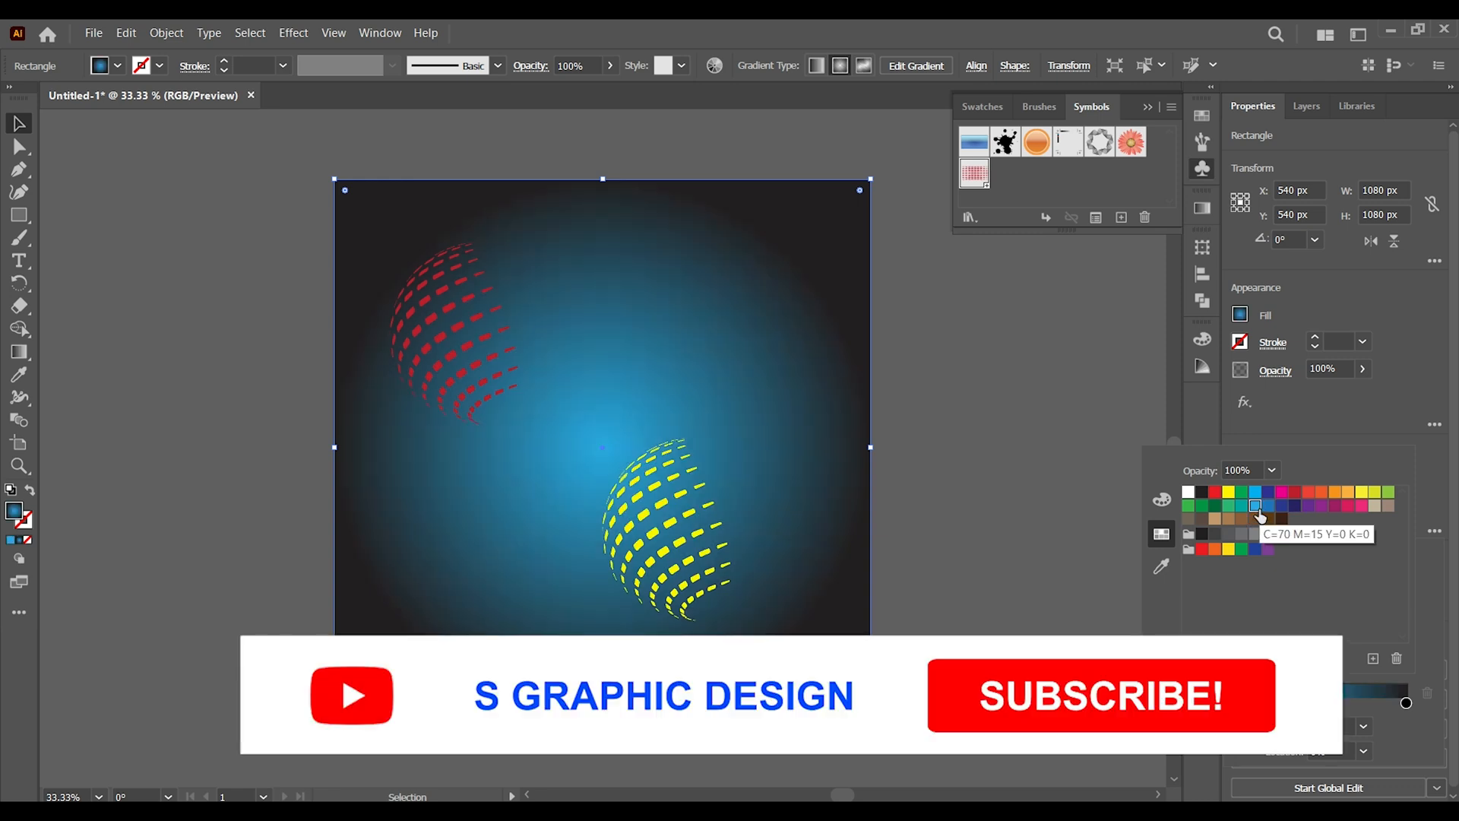
click(975, 543)
click(972, 544)
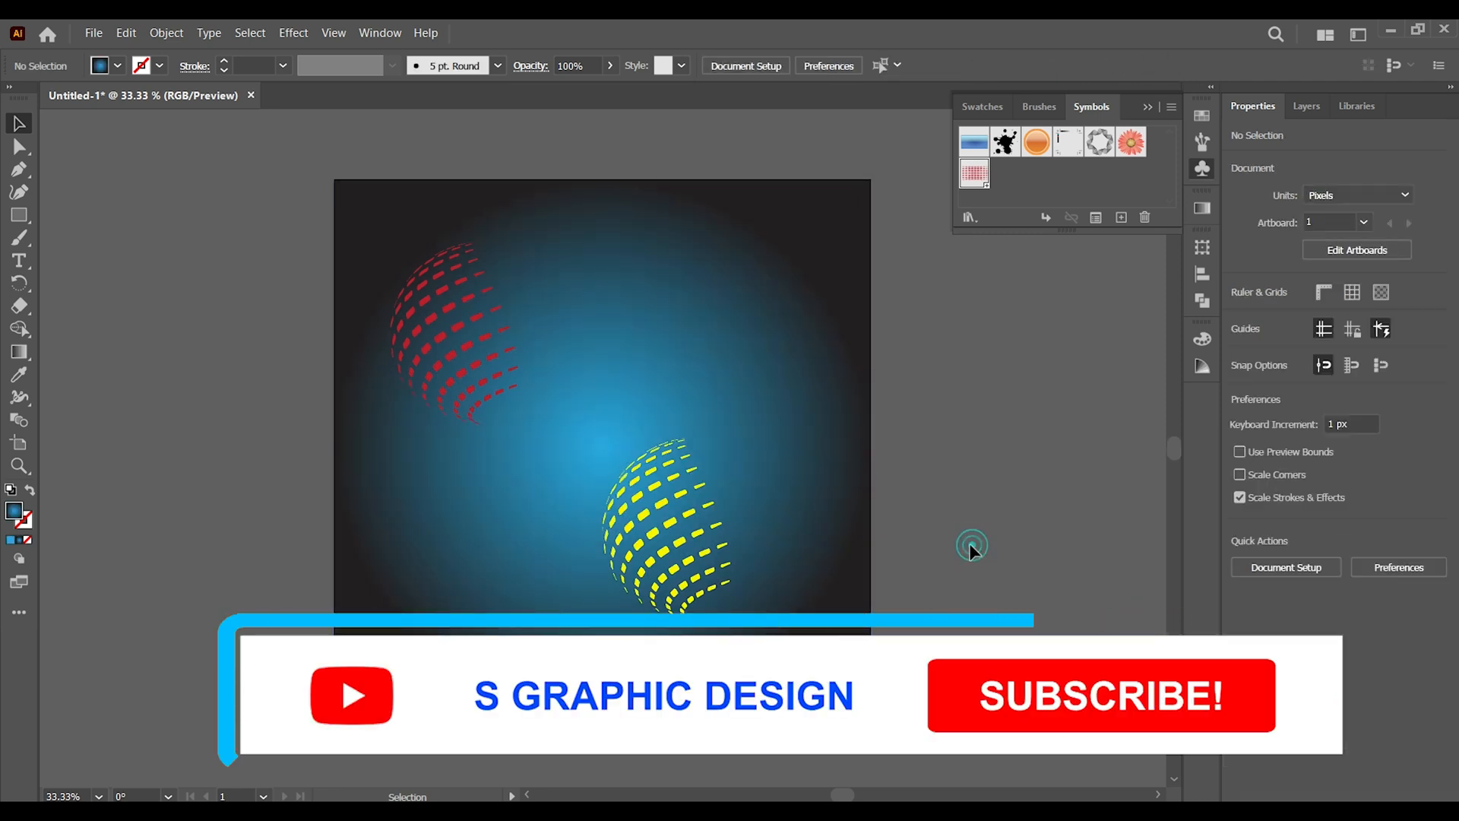
Step: Enlarge the red globe to about 535 px wide and shift it slightly down toward the artboard's center
click(476, 314)
drag(577, 241, 616, 202)
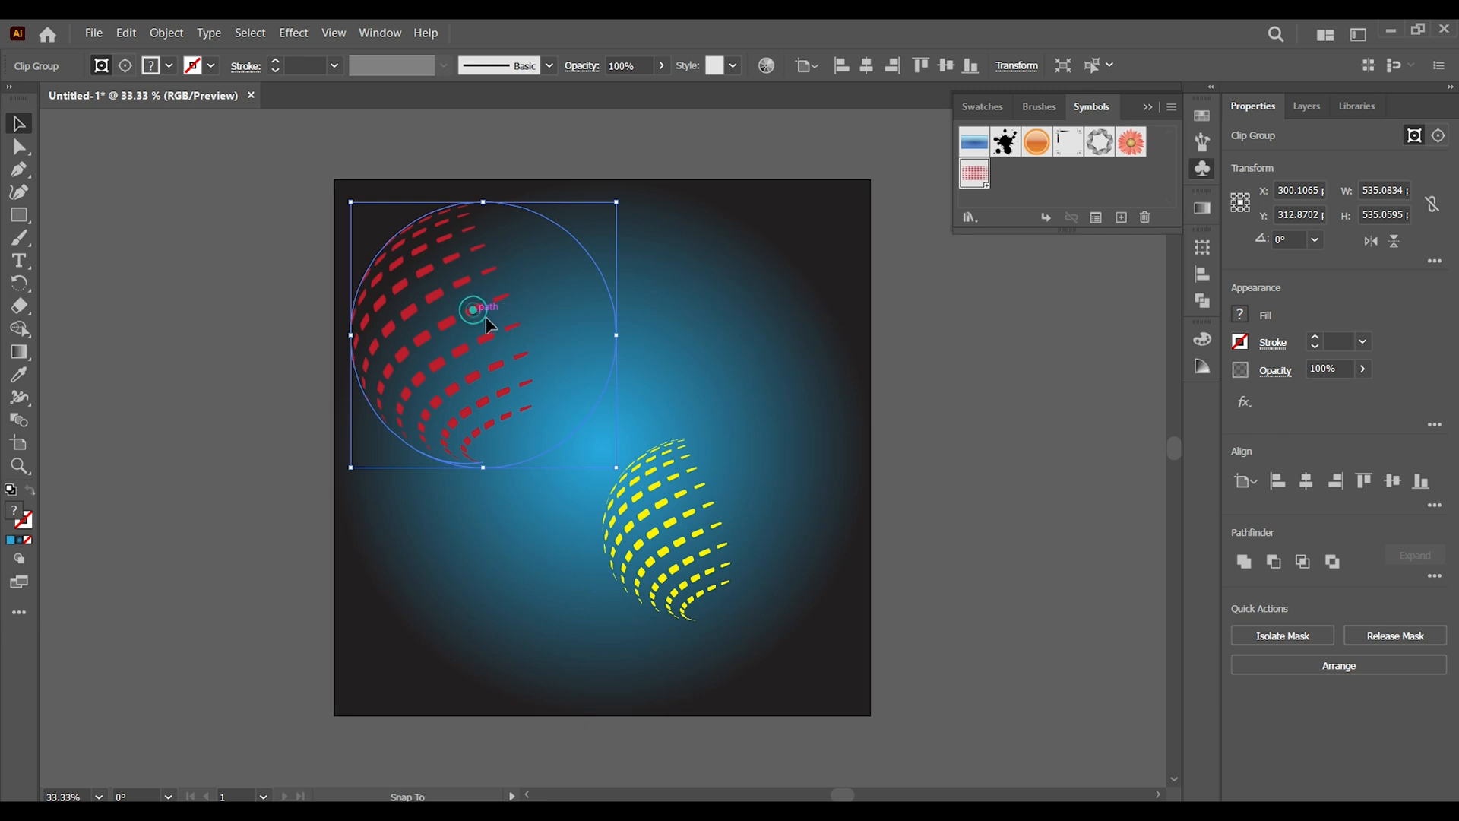
drag(486, 316, 525, 336)
Step: Enlarge the yellow globe to about 574 px wide, shift it slightly down and right, and collapse the symbols list
click(667, 513)
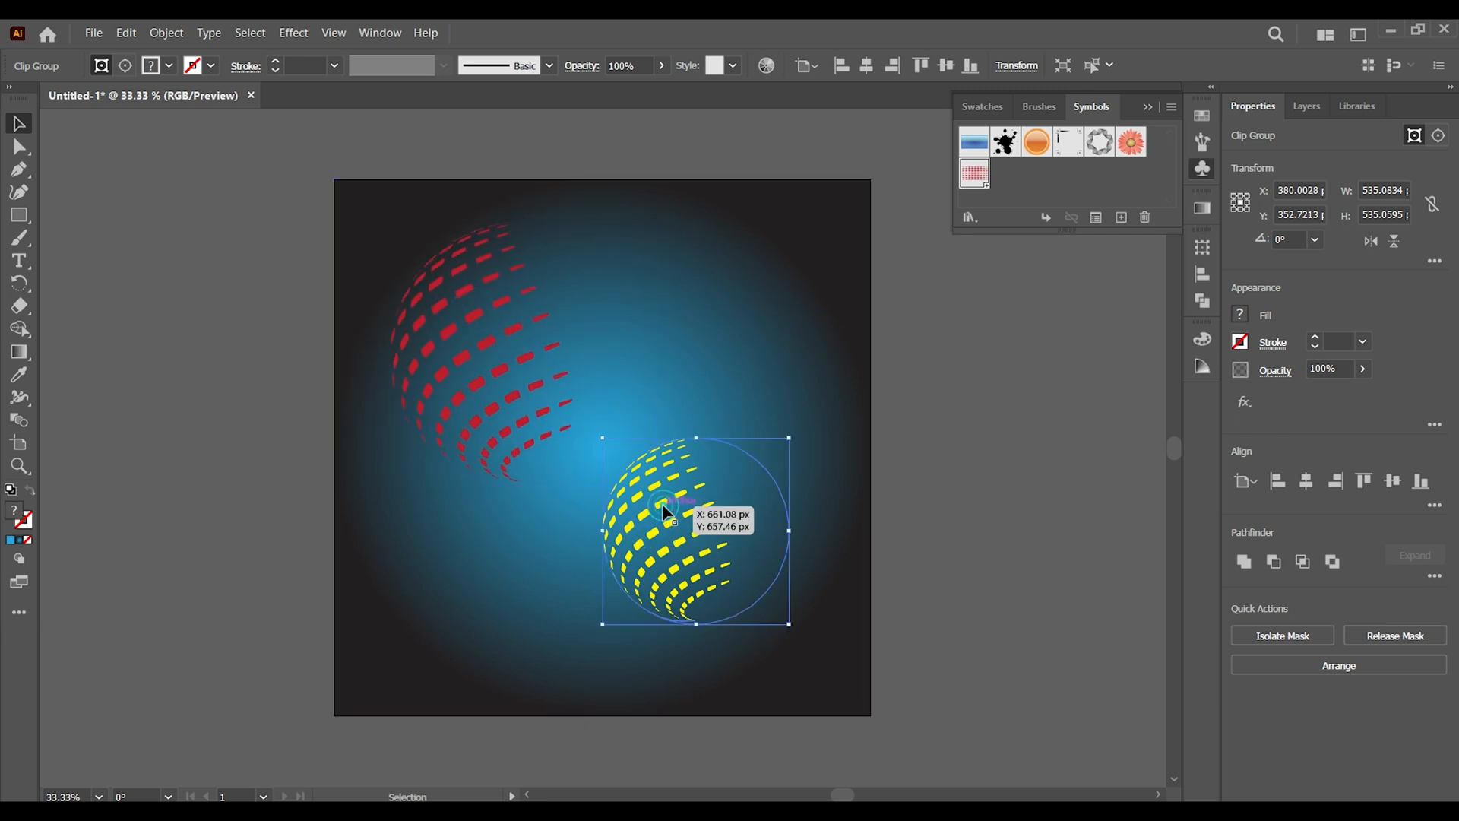
drag(788, 436, 838, 388)
drag(664, 477, 705, 499)
click(945, 514)
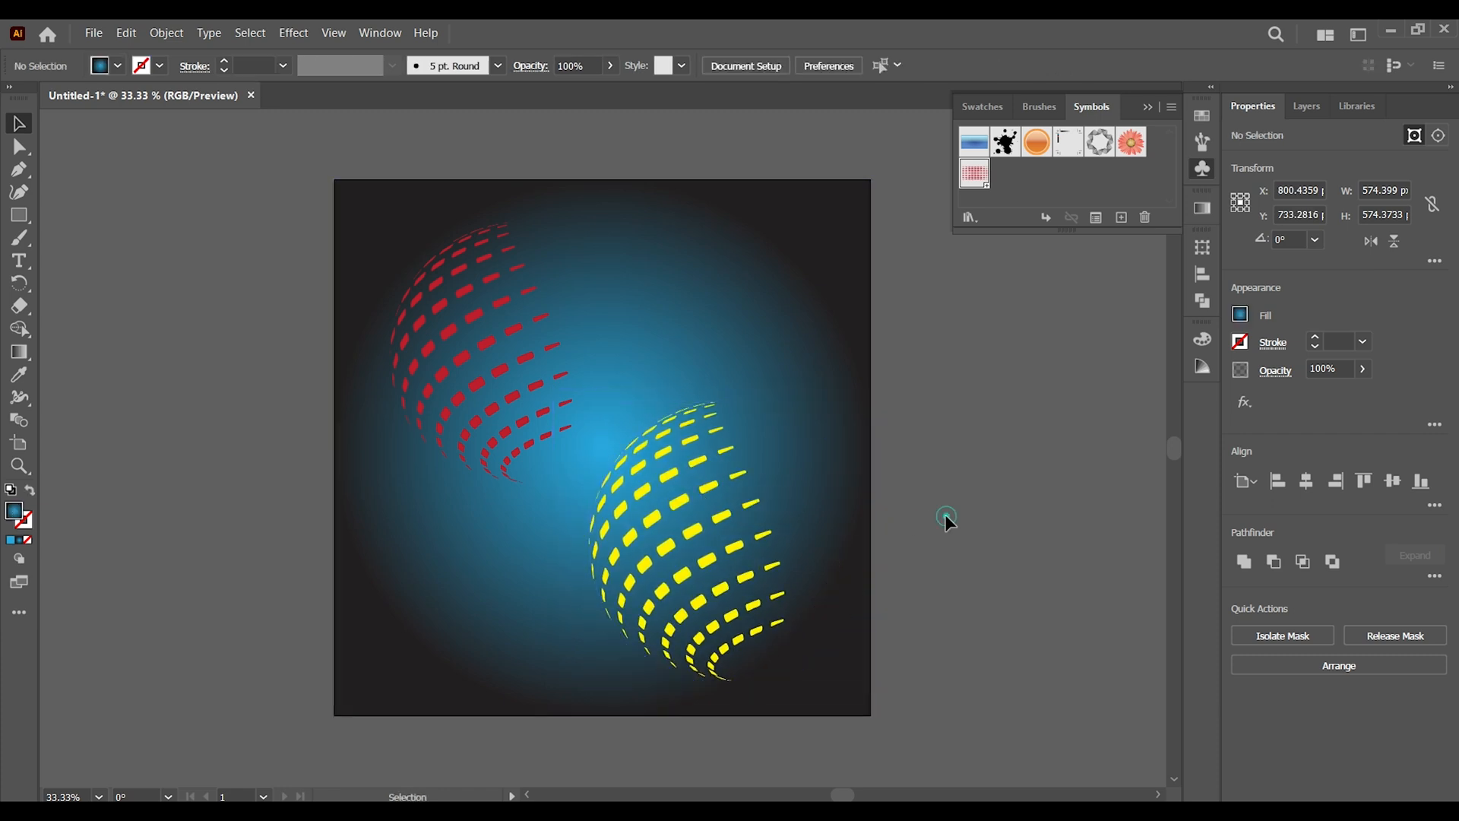
click(1148, 107)
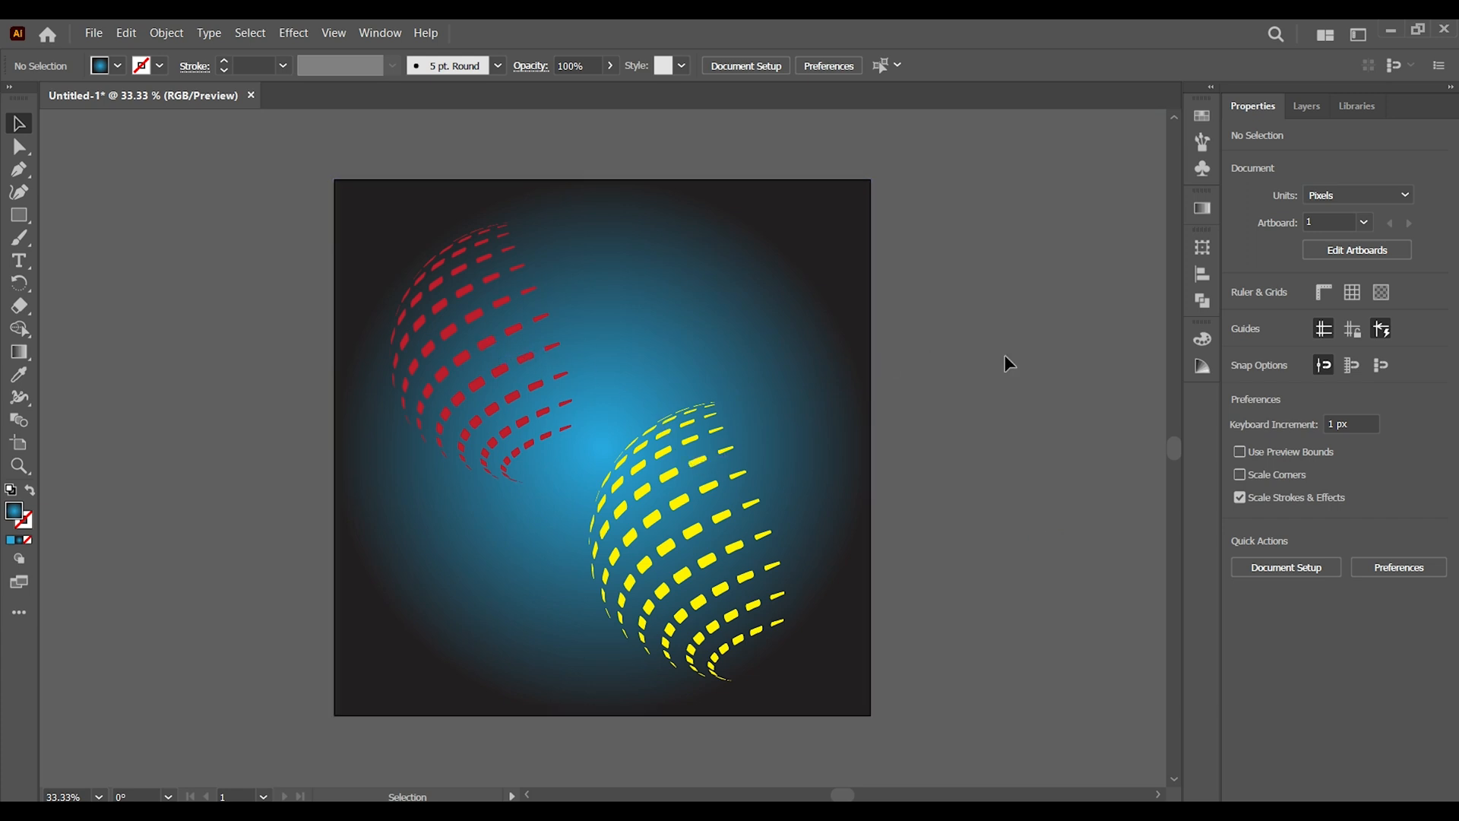
Step: Fill the red globe's dashes with white inside its clip group and leave isolation
key(z)
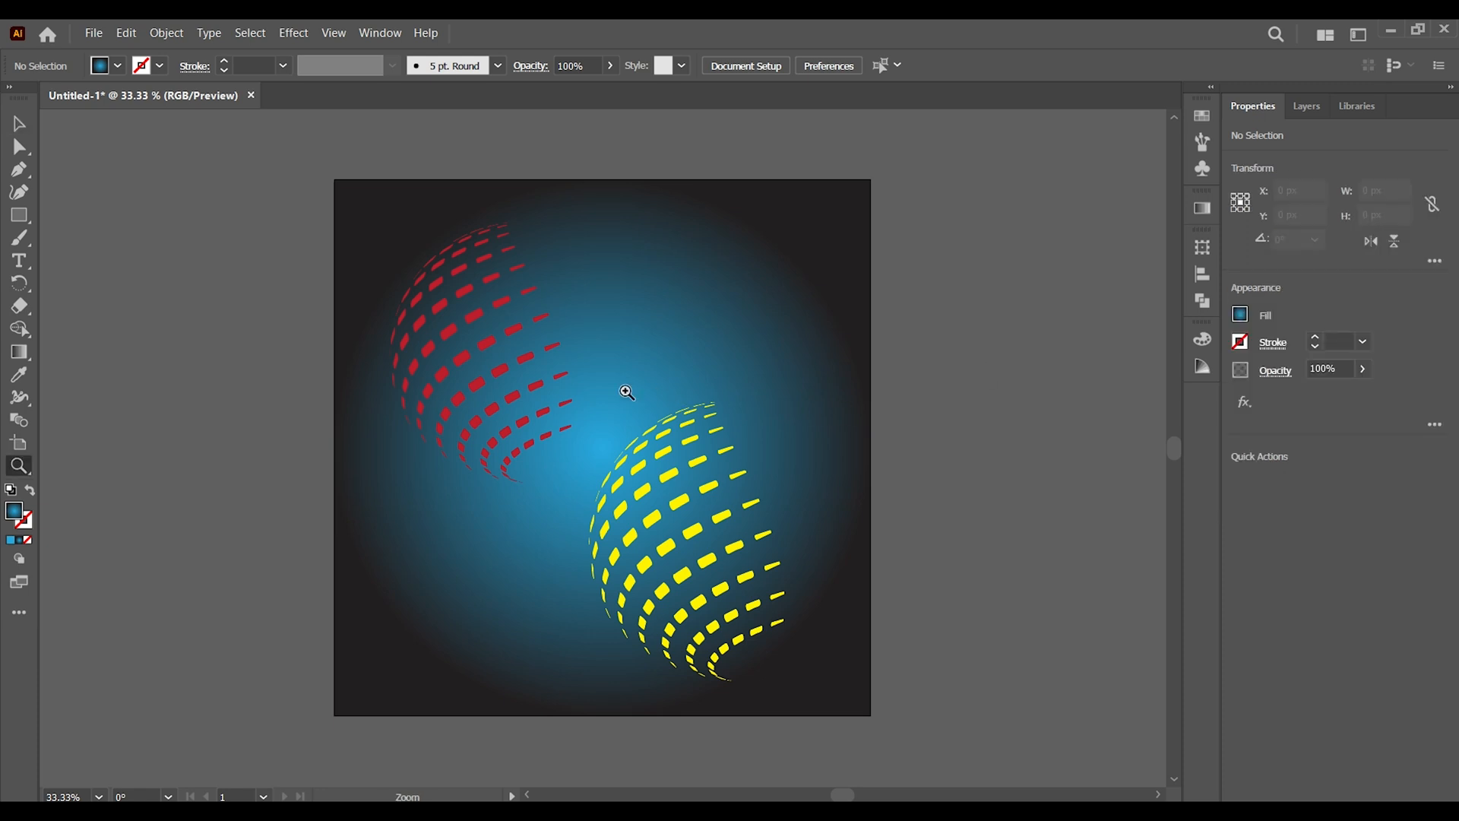
click(625, 390)
key(space)
drag(764, 653, 821, 575)
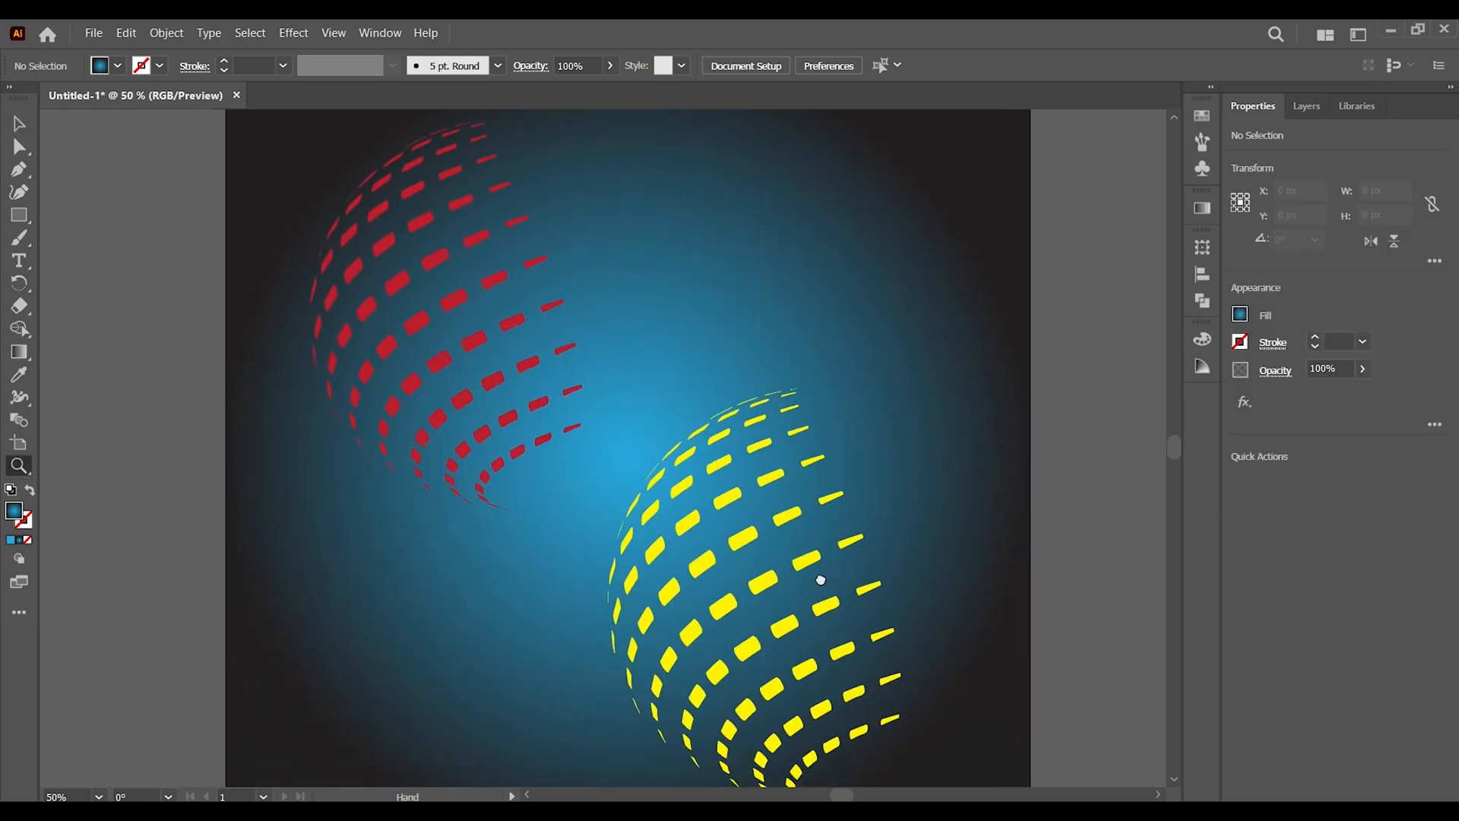
click(19, 124)
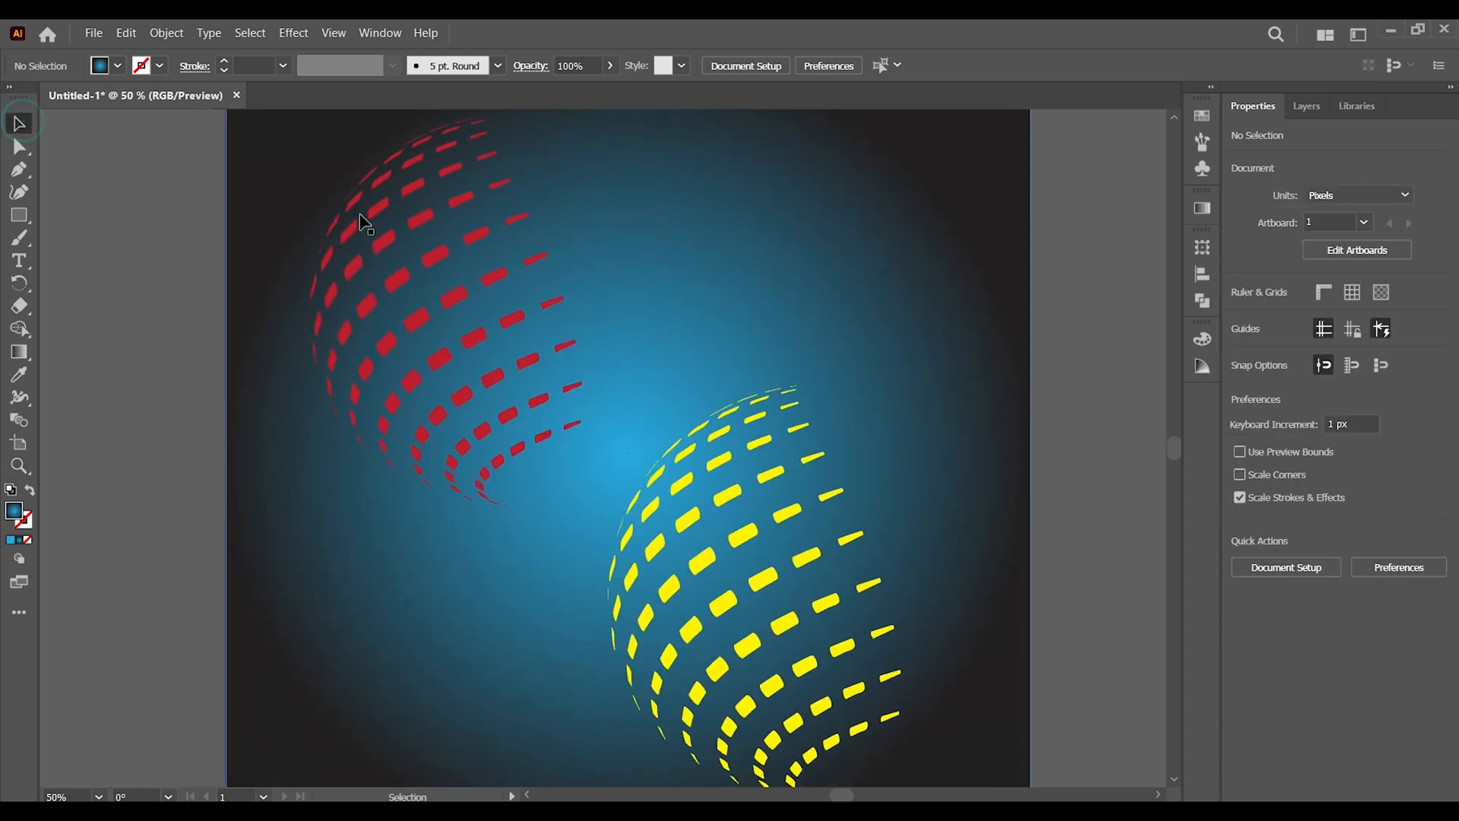
double_click(492, 380)
click(494, 384)
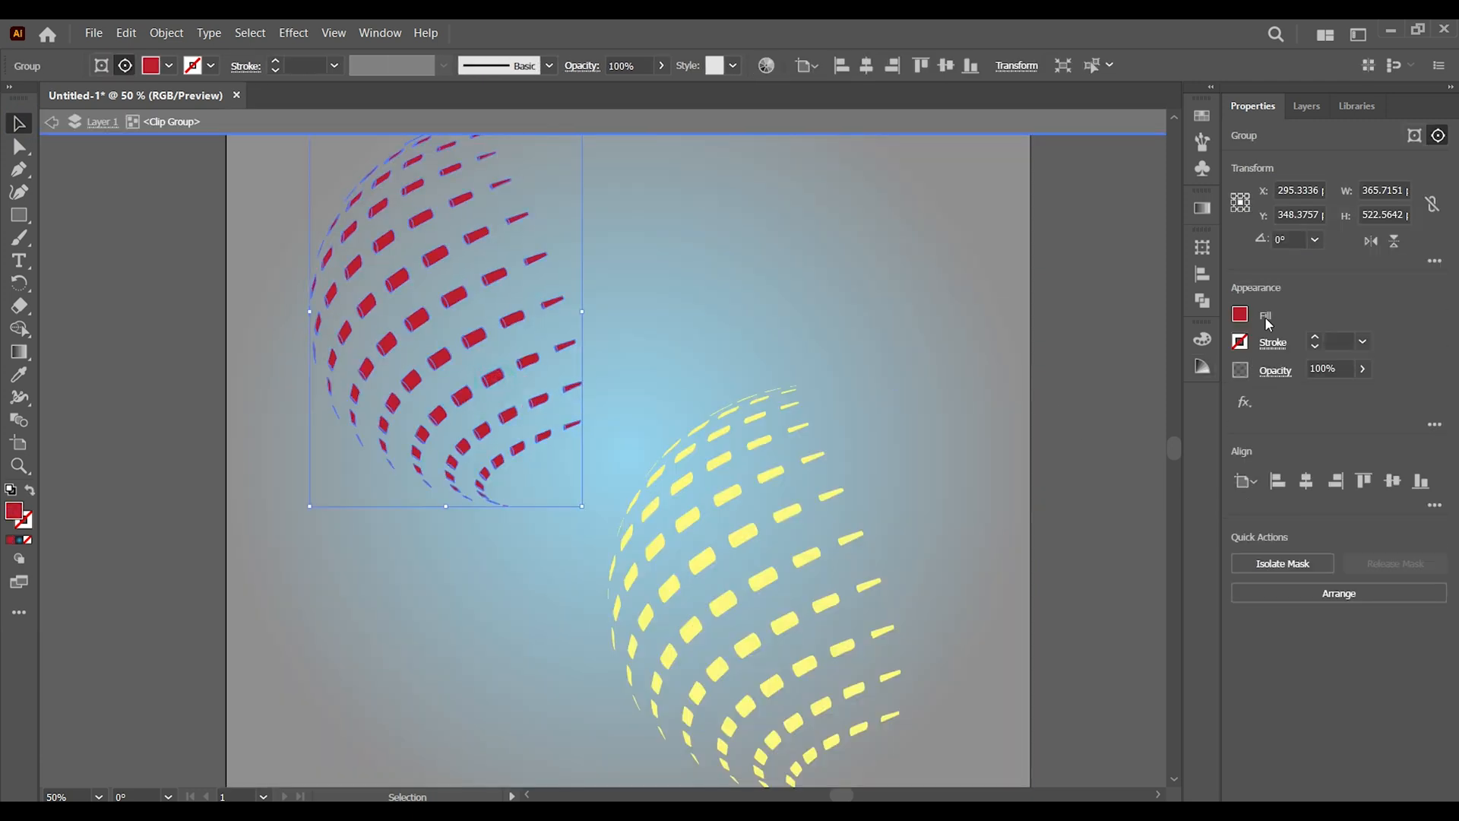
click(1241, 315)
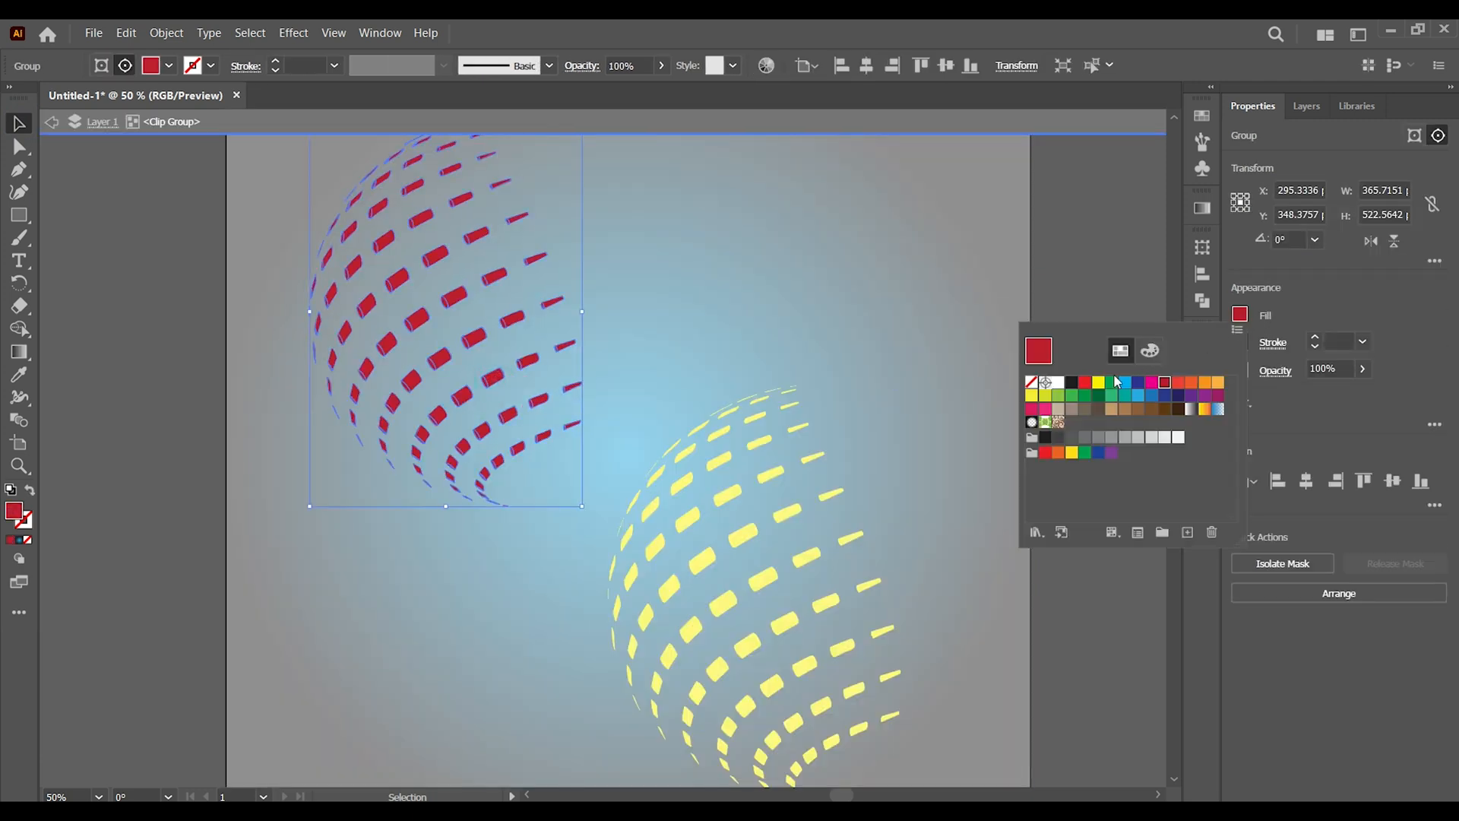
click(1058, 384)
click(50, 123)
click(51, 123)
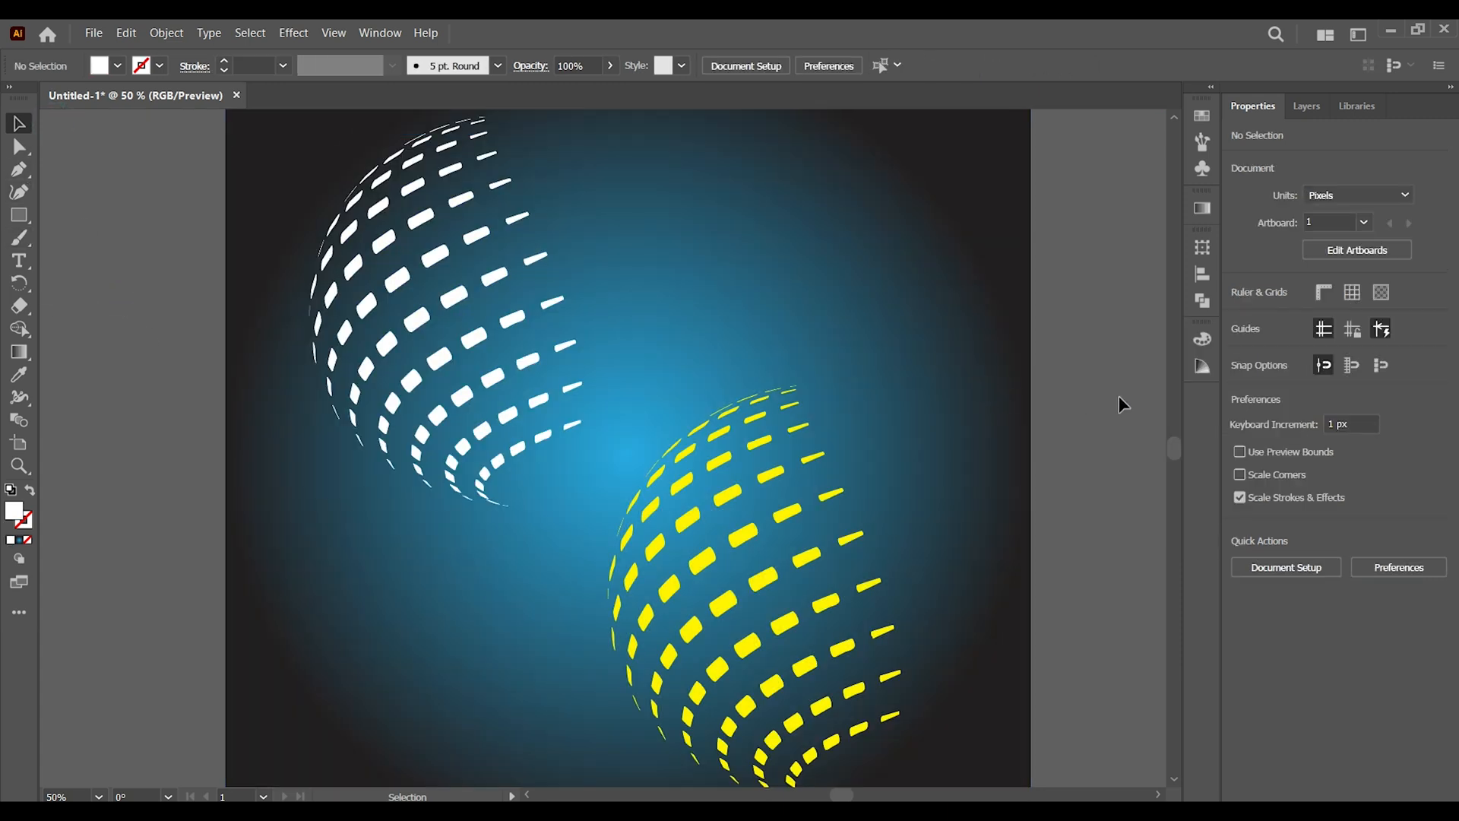
key(ctrl+minus)
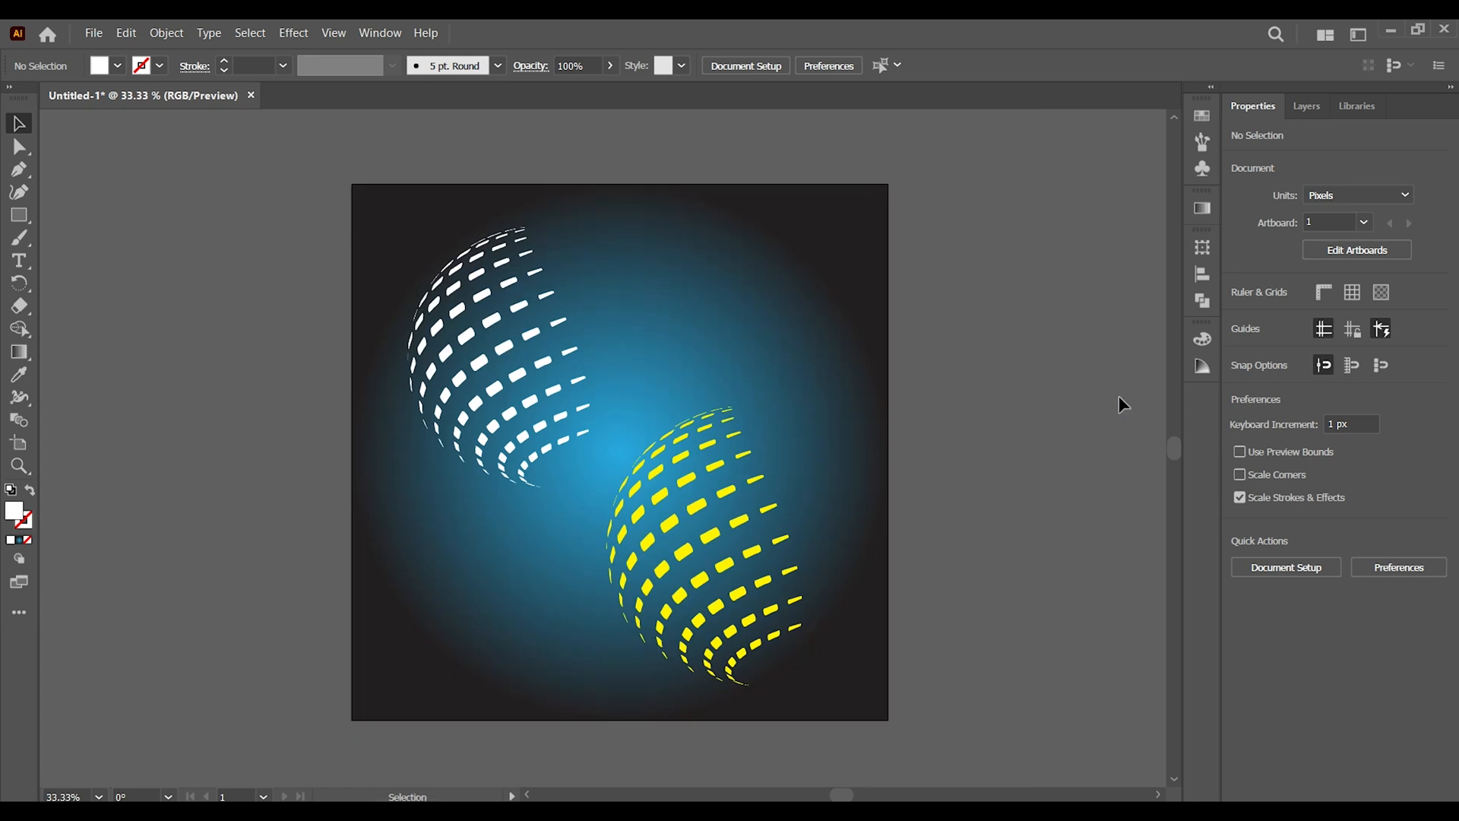